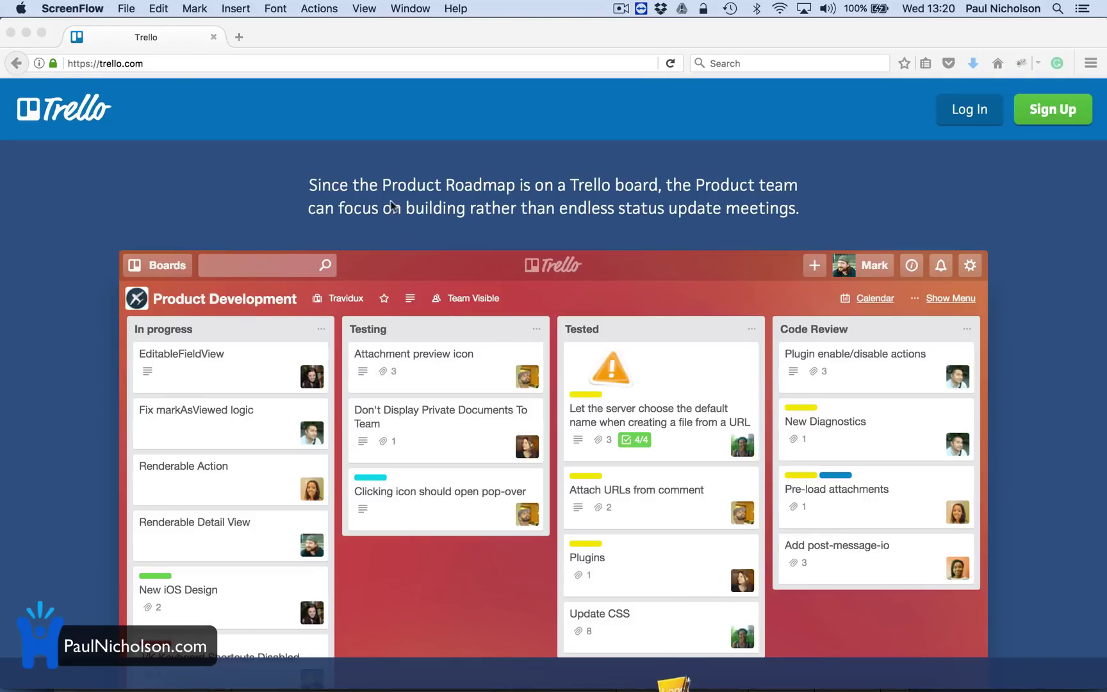
Load worldofcraftbeer.com in a new Firefox tab, then switch back to the Trello tab.
click(240, 37)
text(worldofcraftbeer.com/)
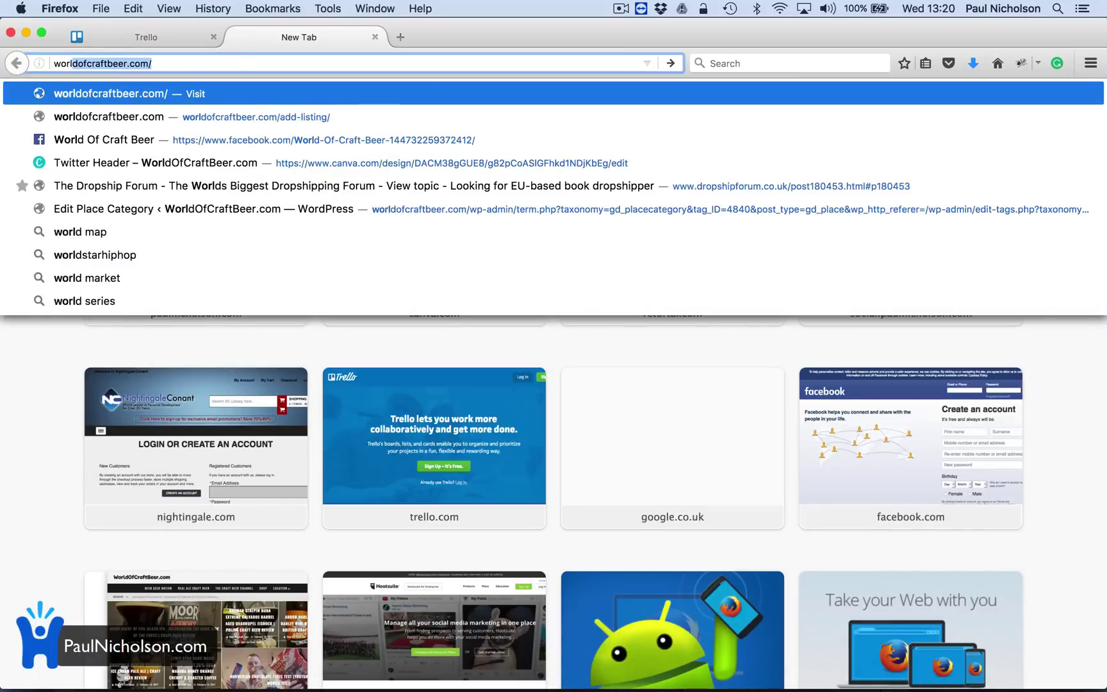
key(Return)
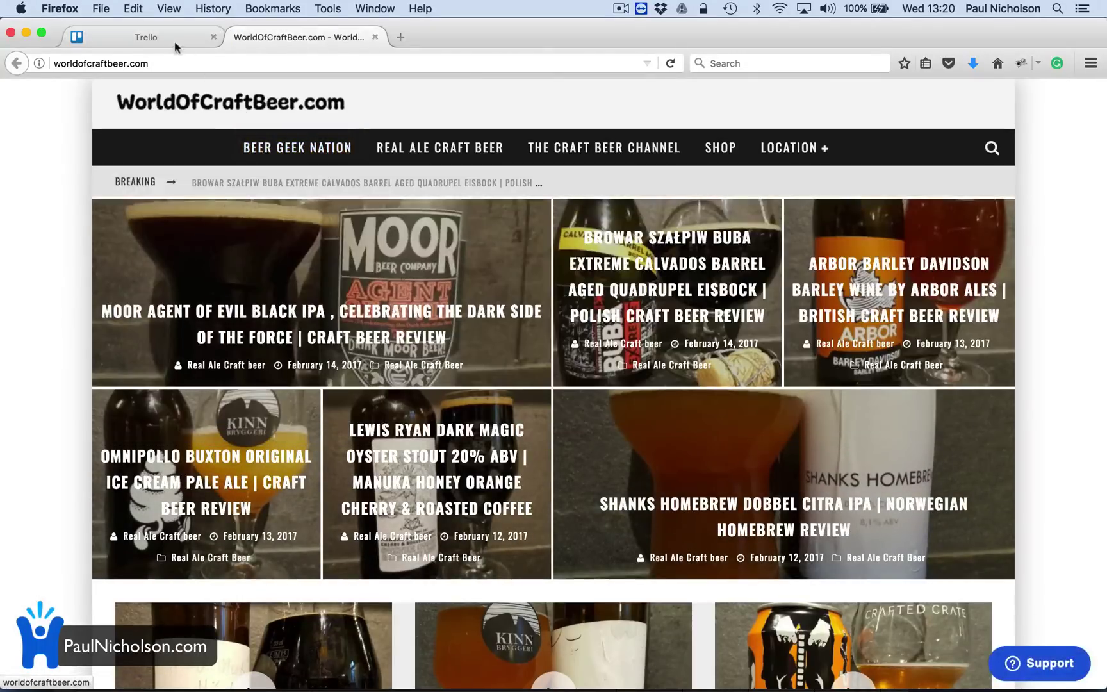
click(174, 42)
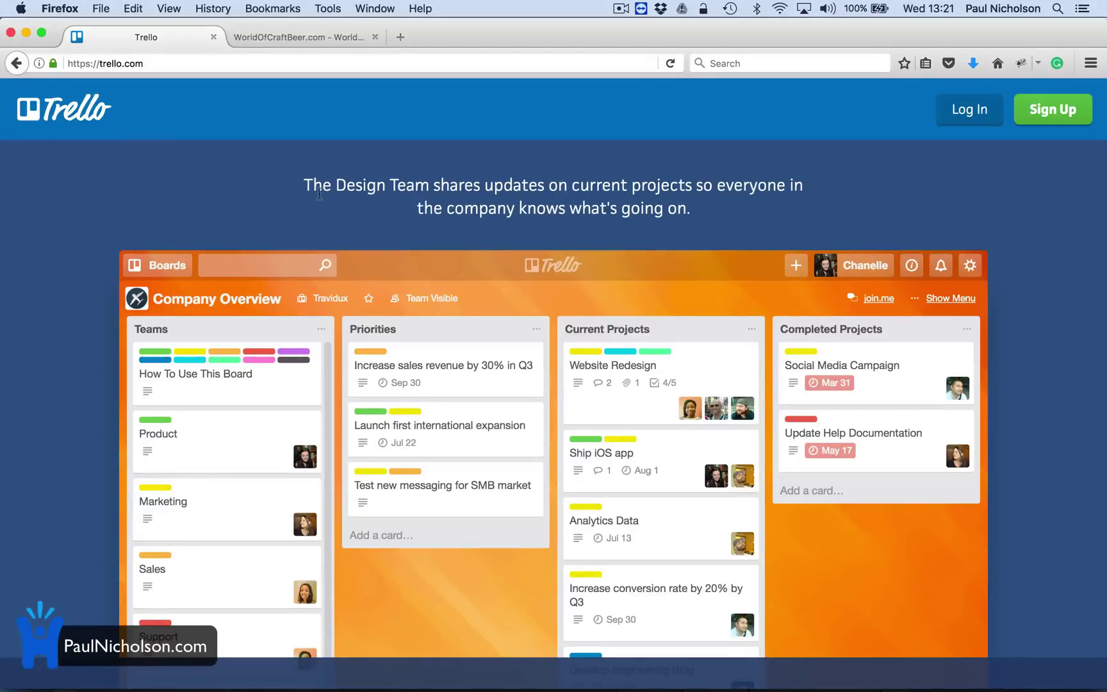
Fill Trello's sign-up form with the name World Of Craft Beer, the site's e-mail address and a password.
click(1063, 123)
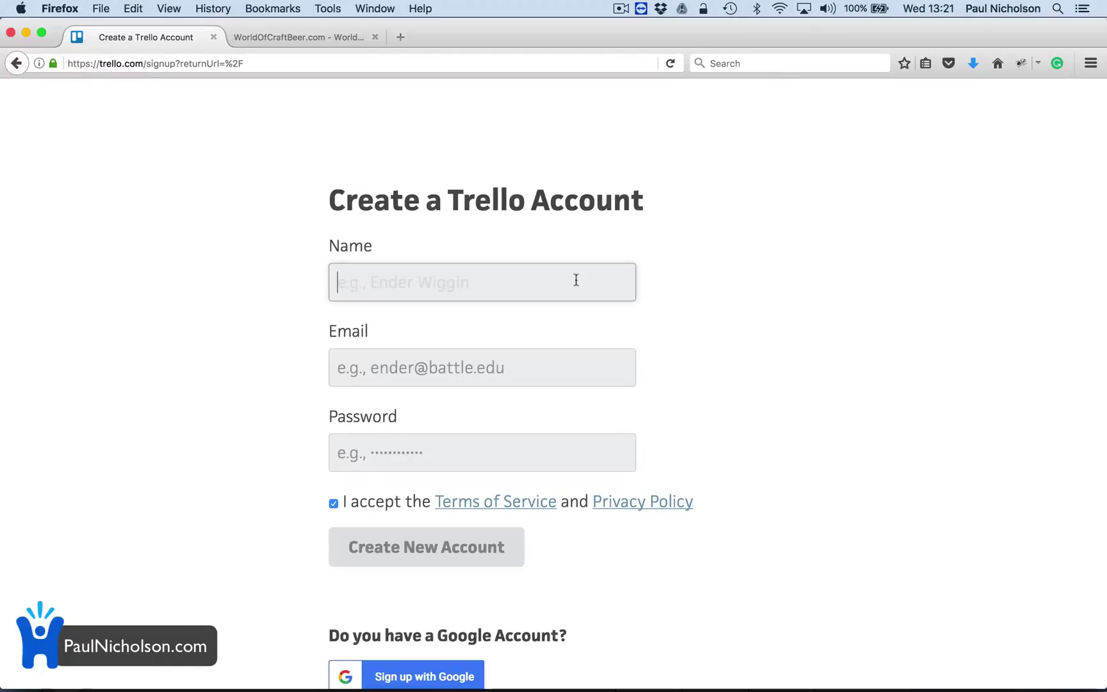
text(Worl)
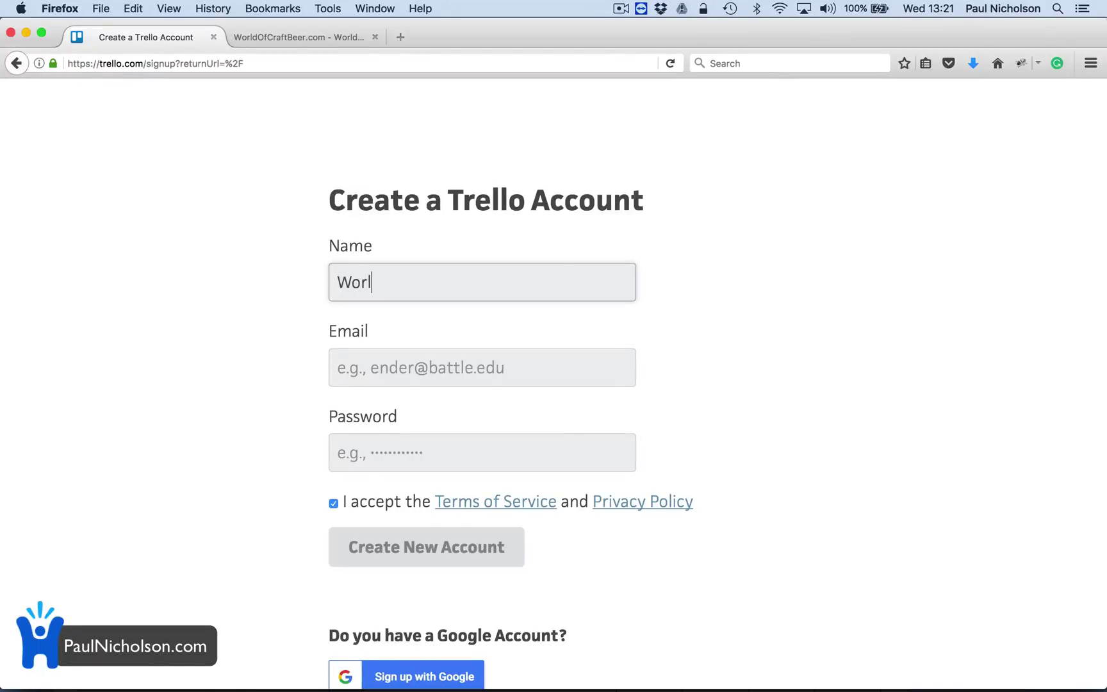
text(d Of Craft Beer)
key(Tab)
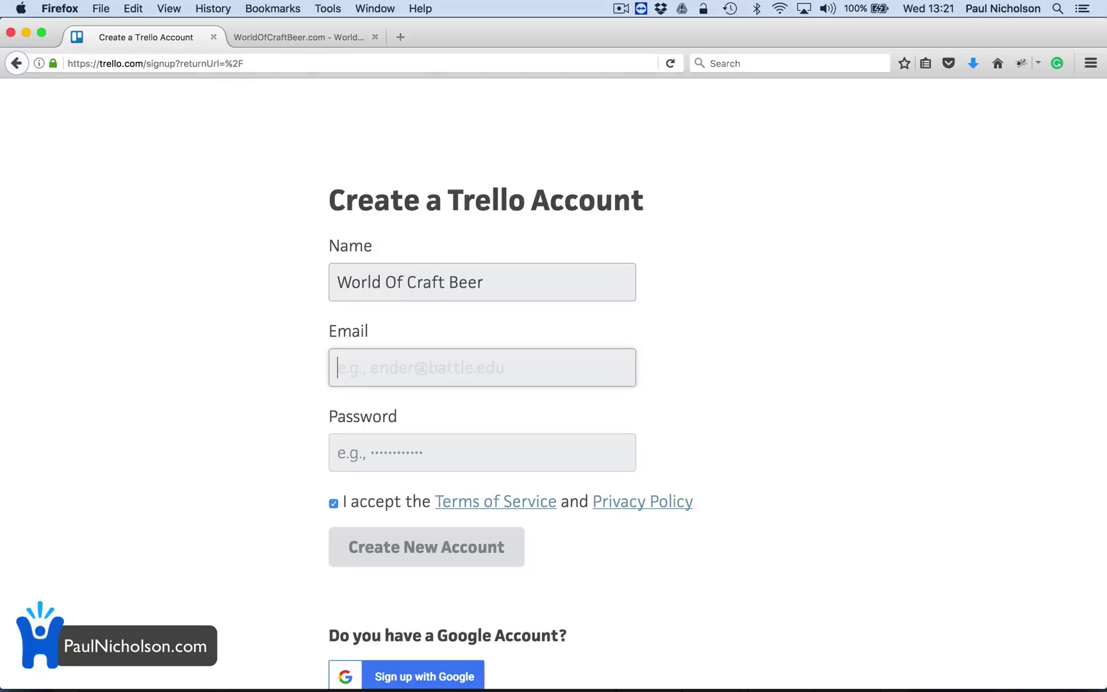
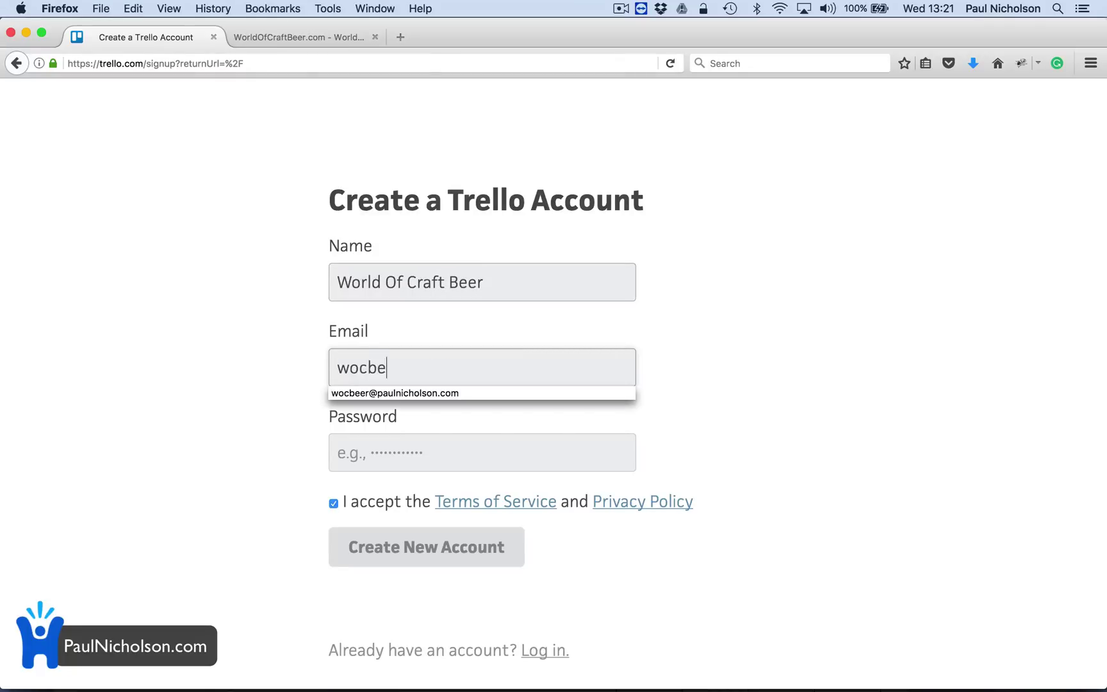
key(Down)
key(Tab)
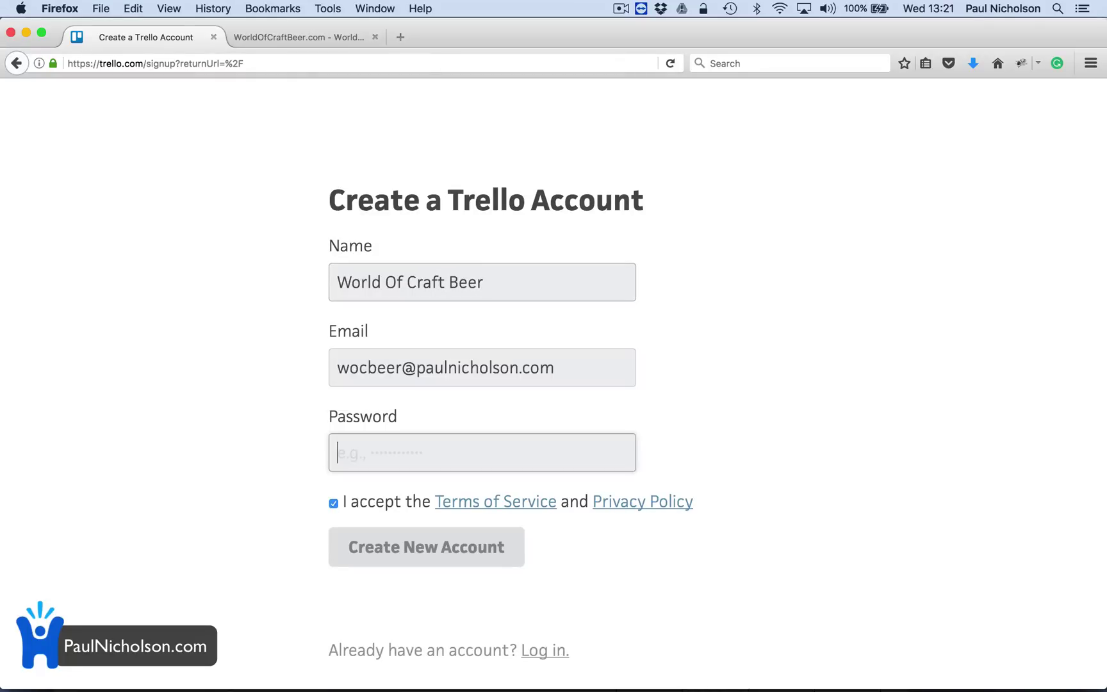
text(p)
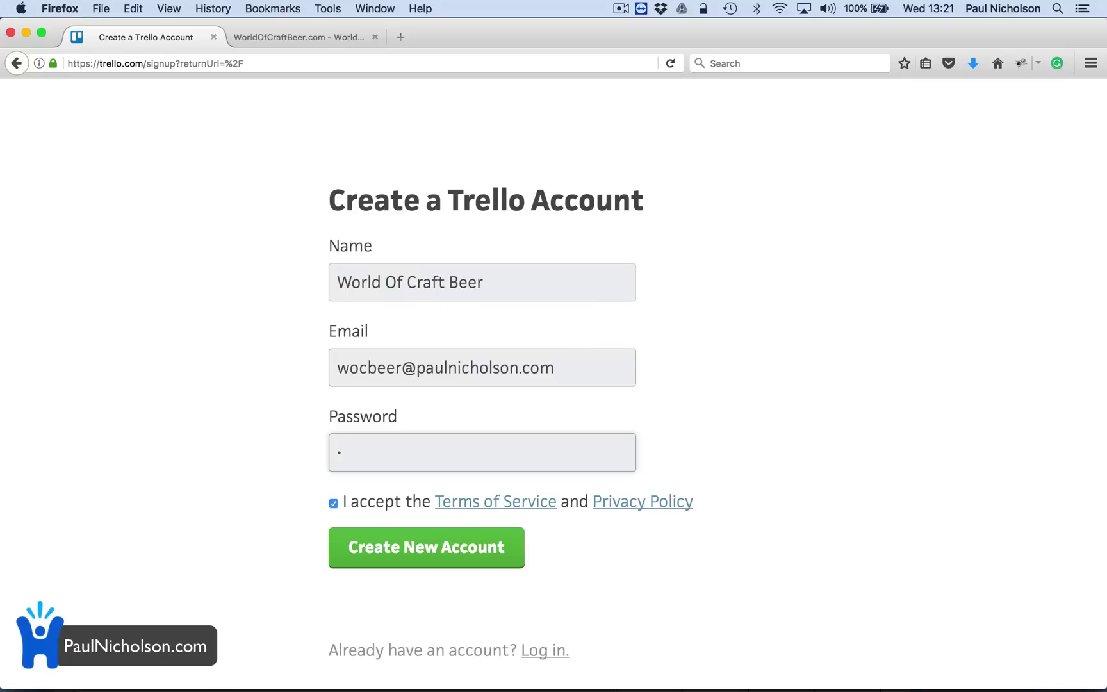
text(•••••••••)
Submit the sign-up, open Trello's confirmation email in Mail, and reload the Trello boards in Firefox.
click(478, 539)
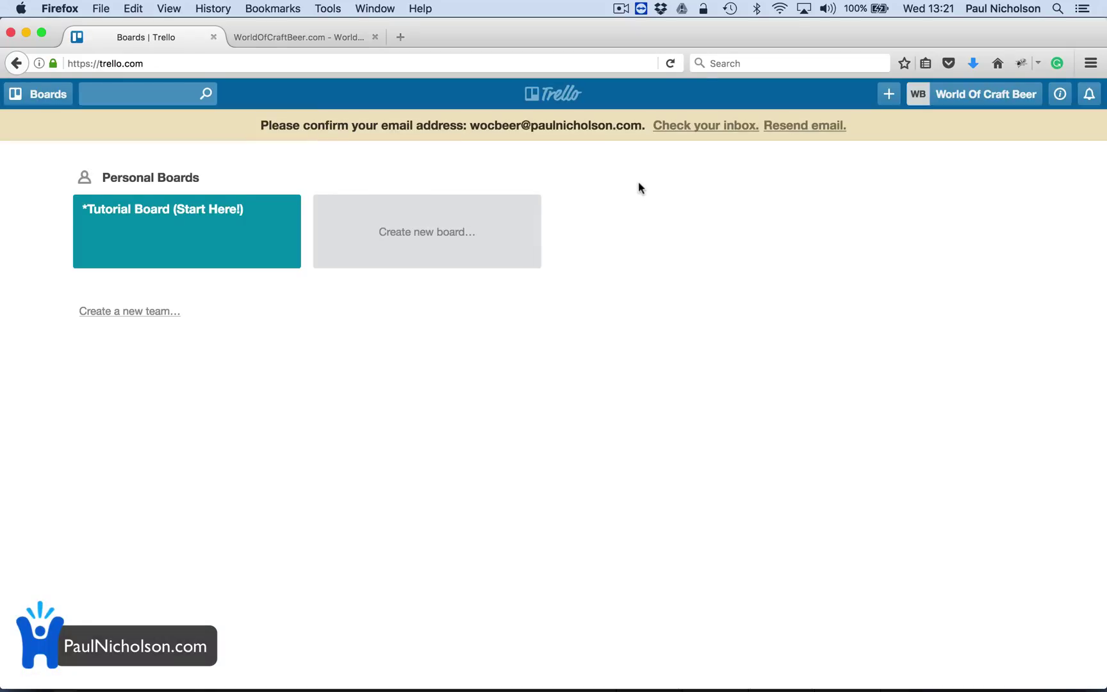
click(767, 671)
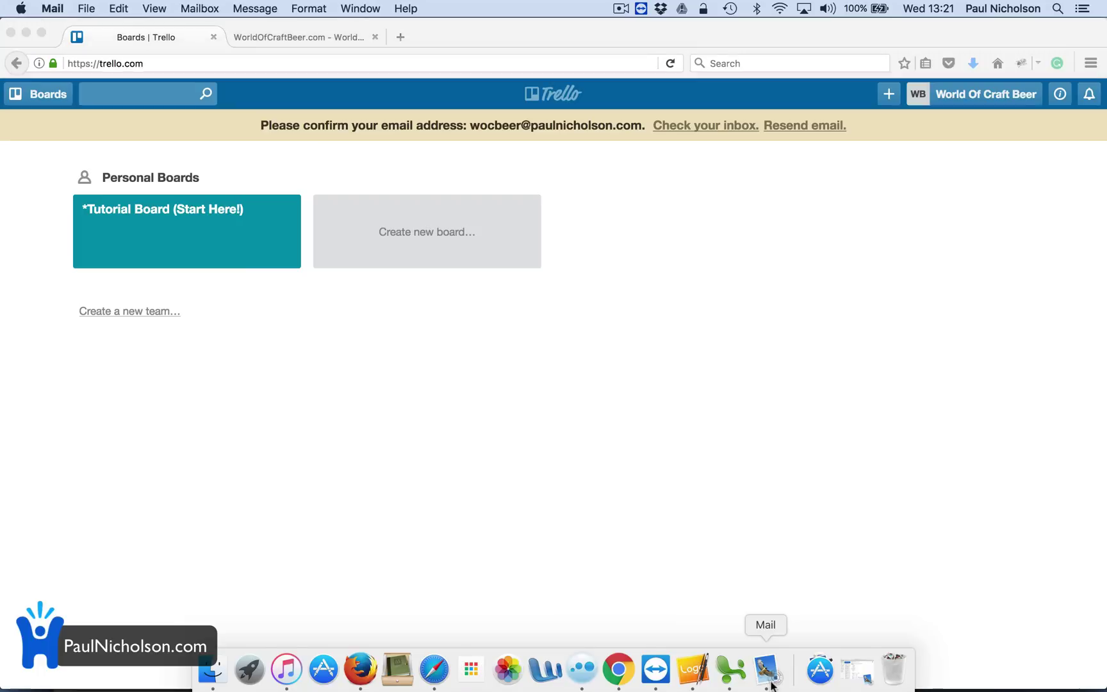
click(186, 135)
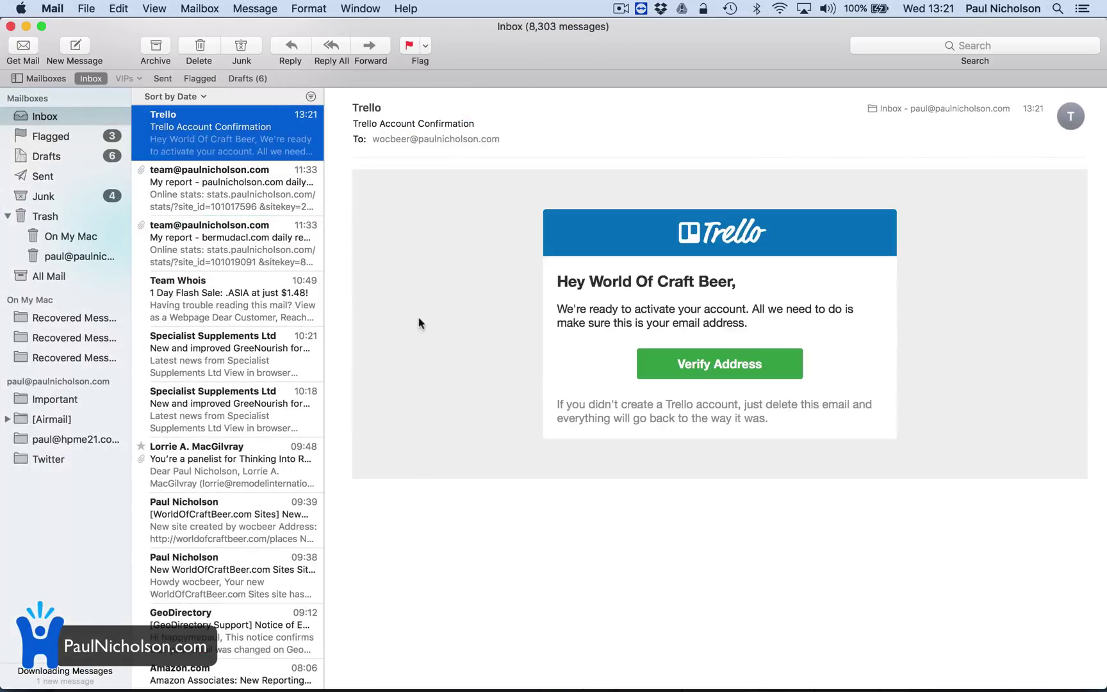
click(688, 364)
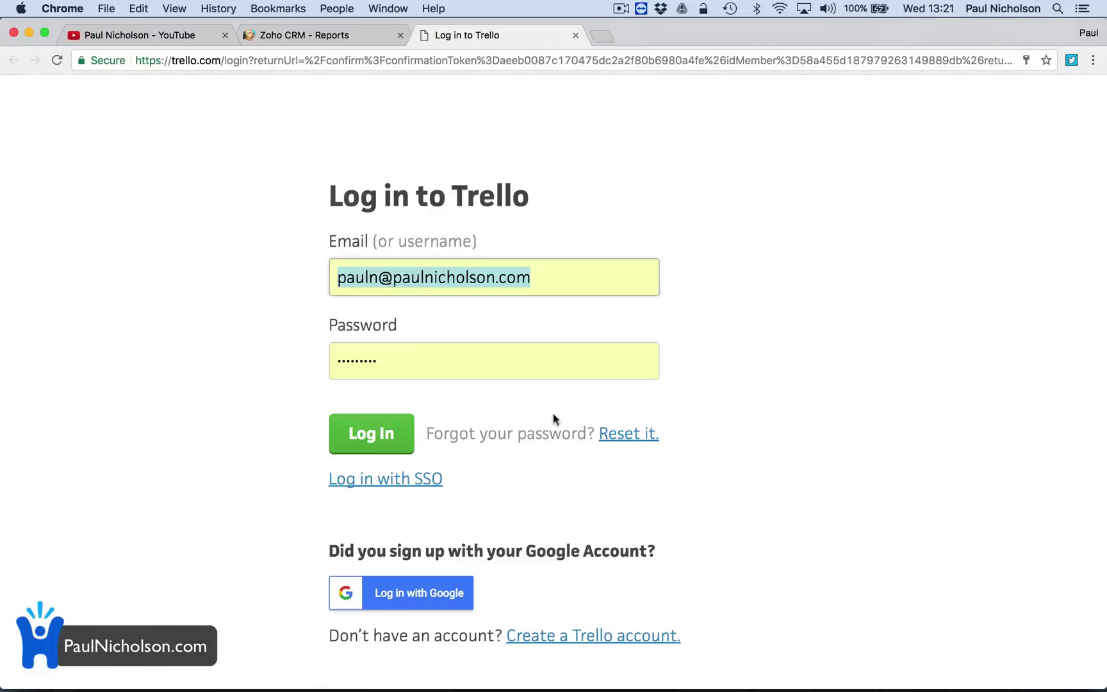
mouse_move(506, 689)
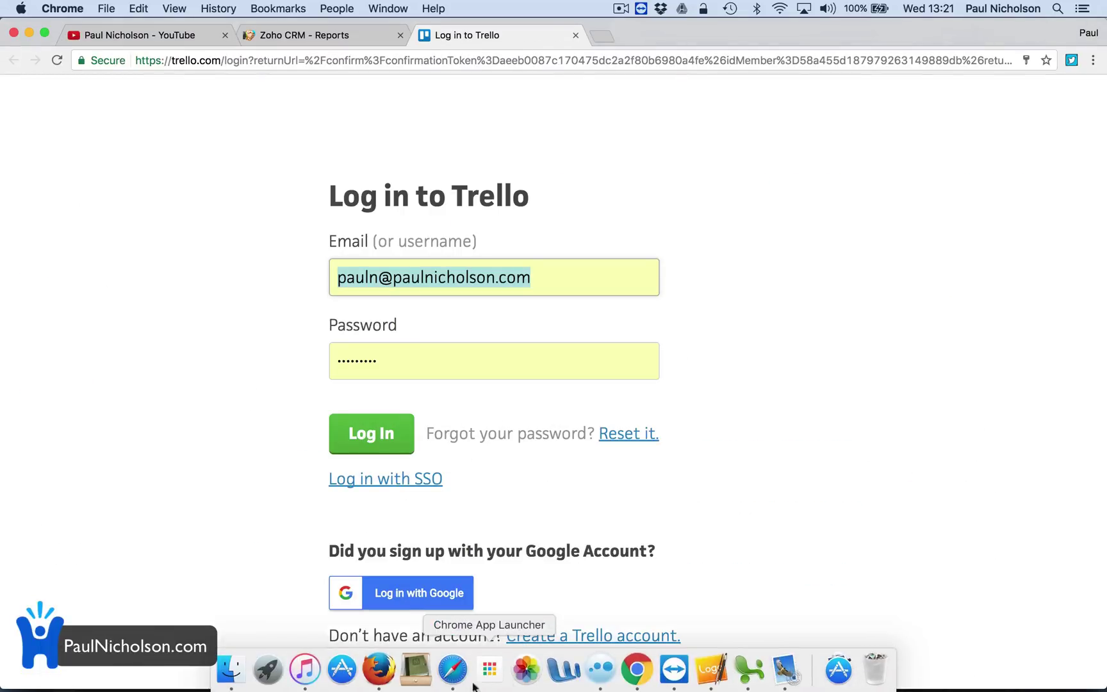
click(382, 671)
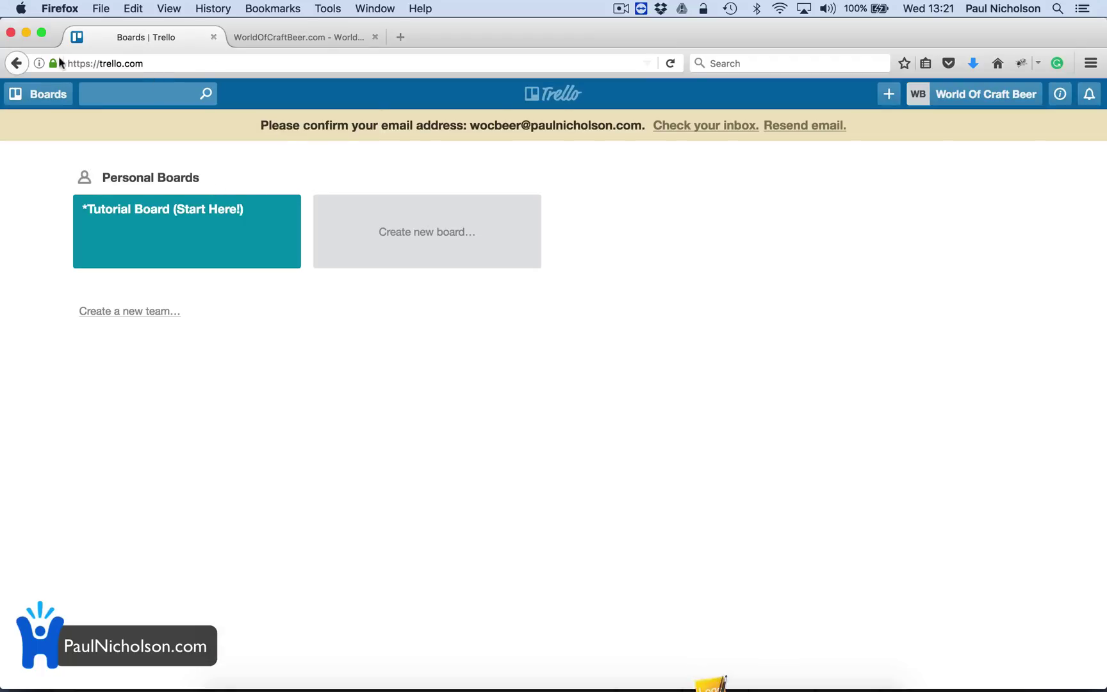
click(555, 96)
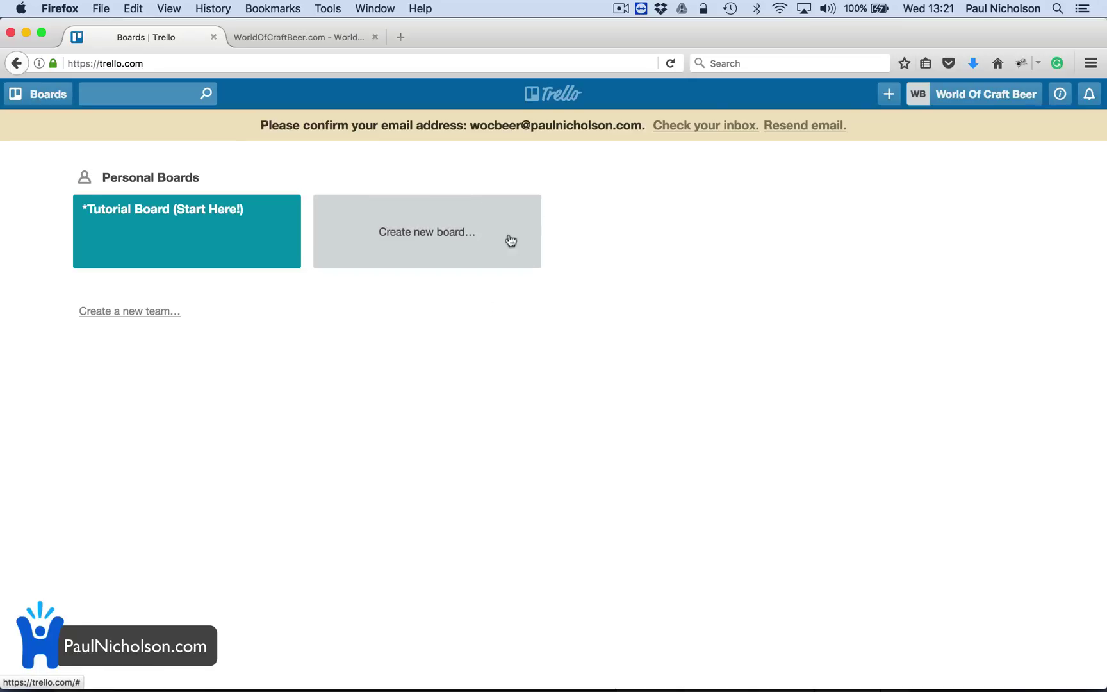
Copy the Verify Address link from the Trello Account Confirmation email.
mouse_move(638, 684)
click(786, 670)
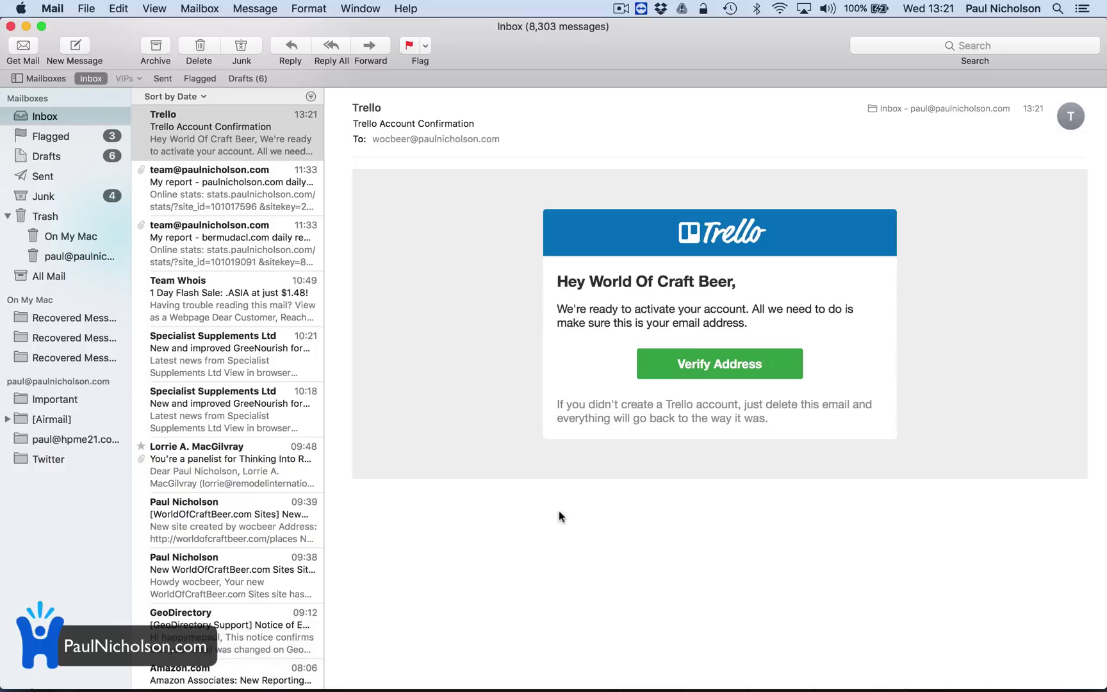
right_click(713, 364)
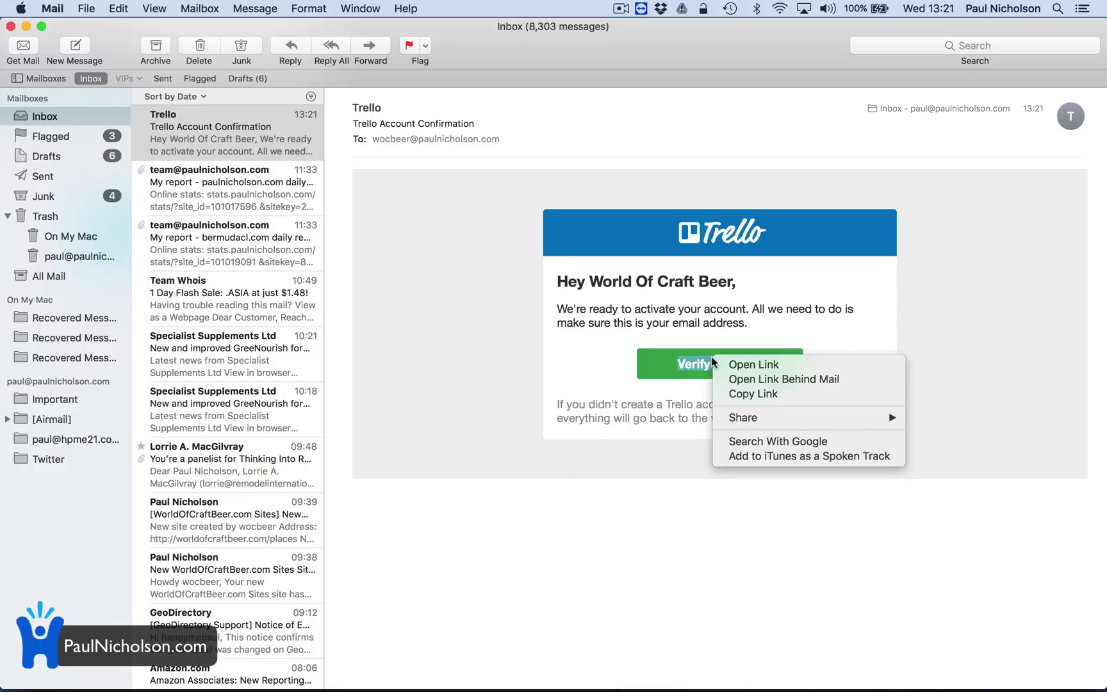
click(736, 379)
mouse_move(570, 686)
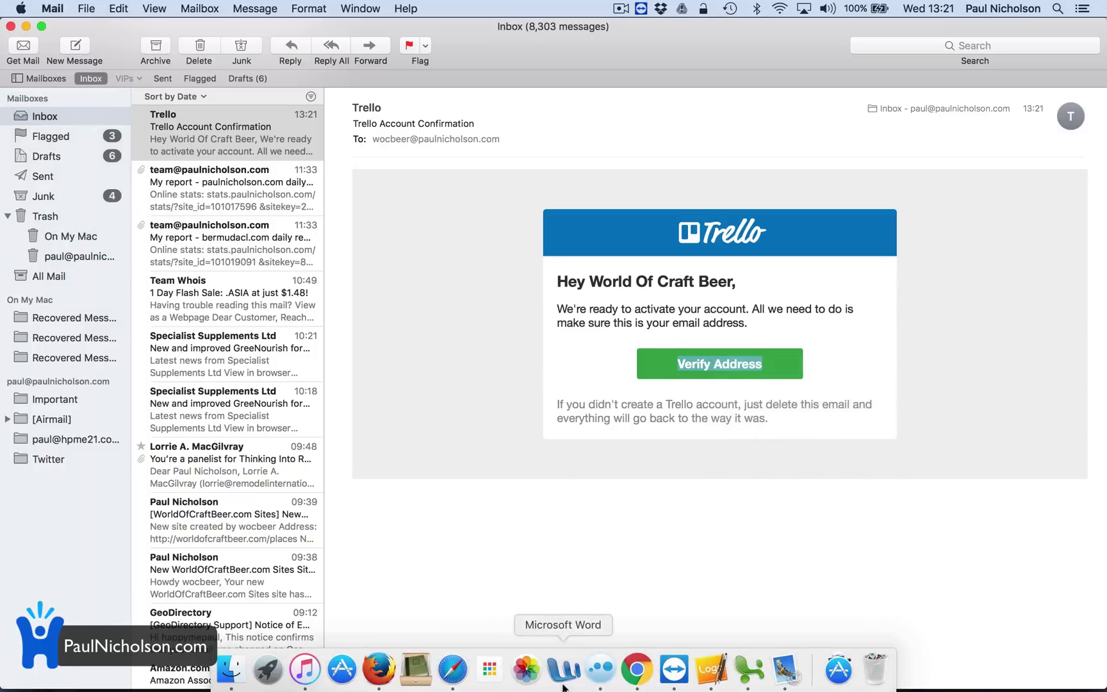
right_click(744, 360)
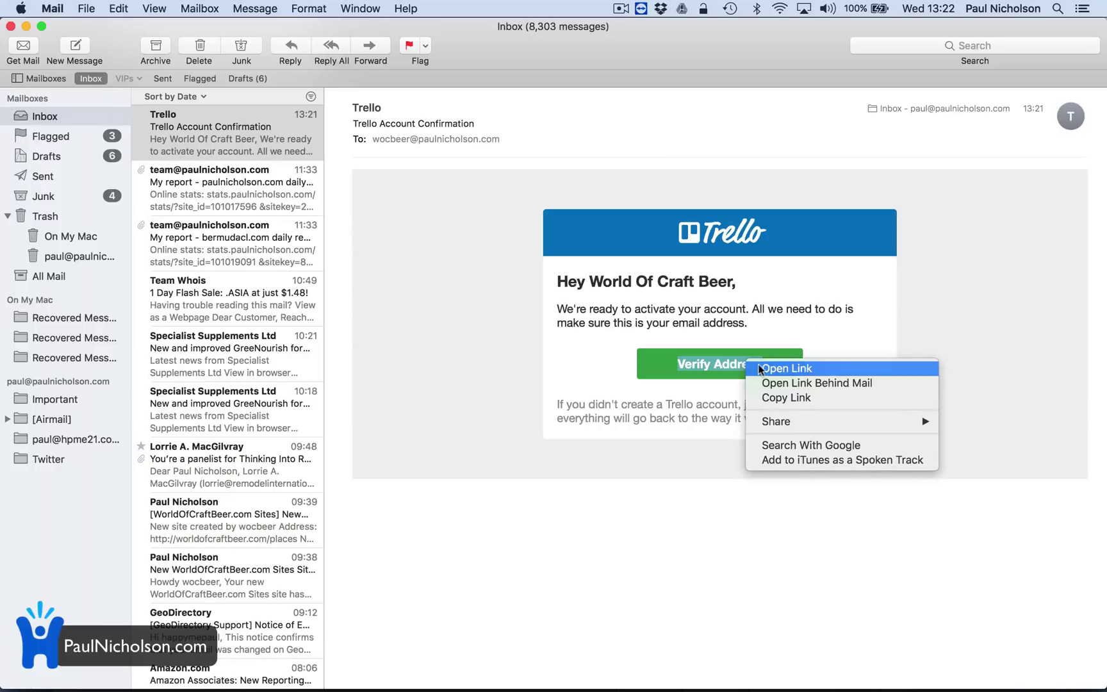
click(773, 397)
Paste and load the verification link in the WorldOfCraftBeer.com tab to confirm the e-mail.
mouse_move(564, 685)
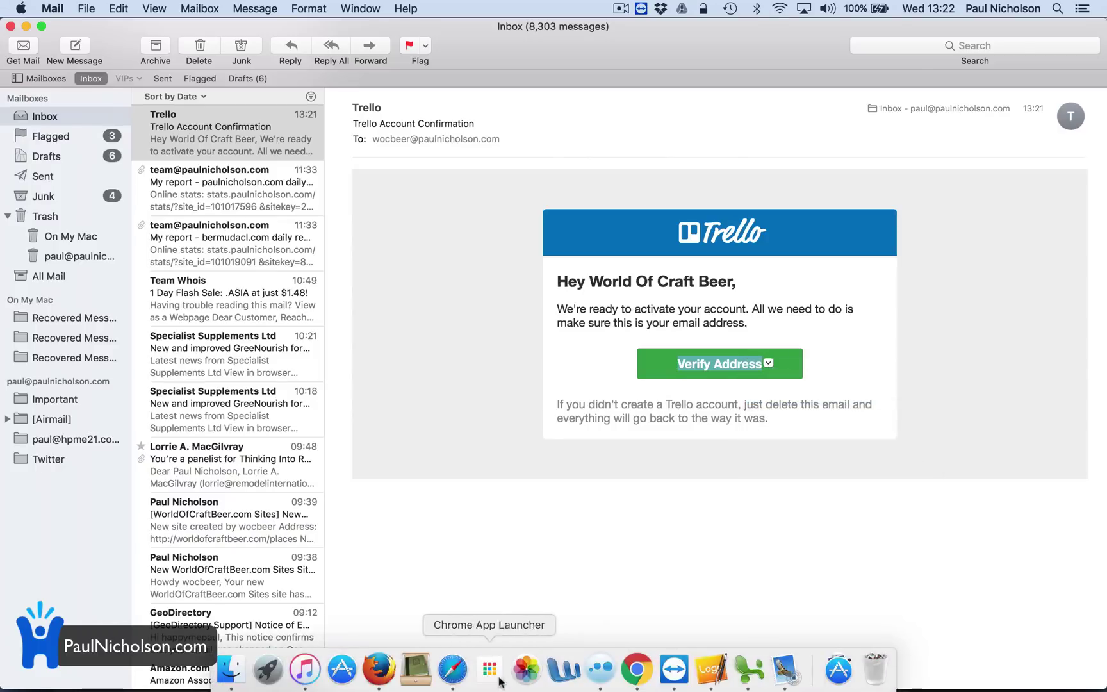
click(385, 683)
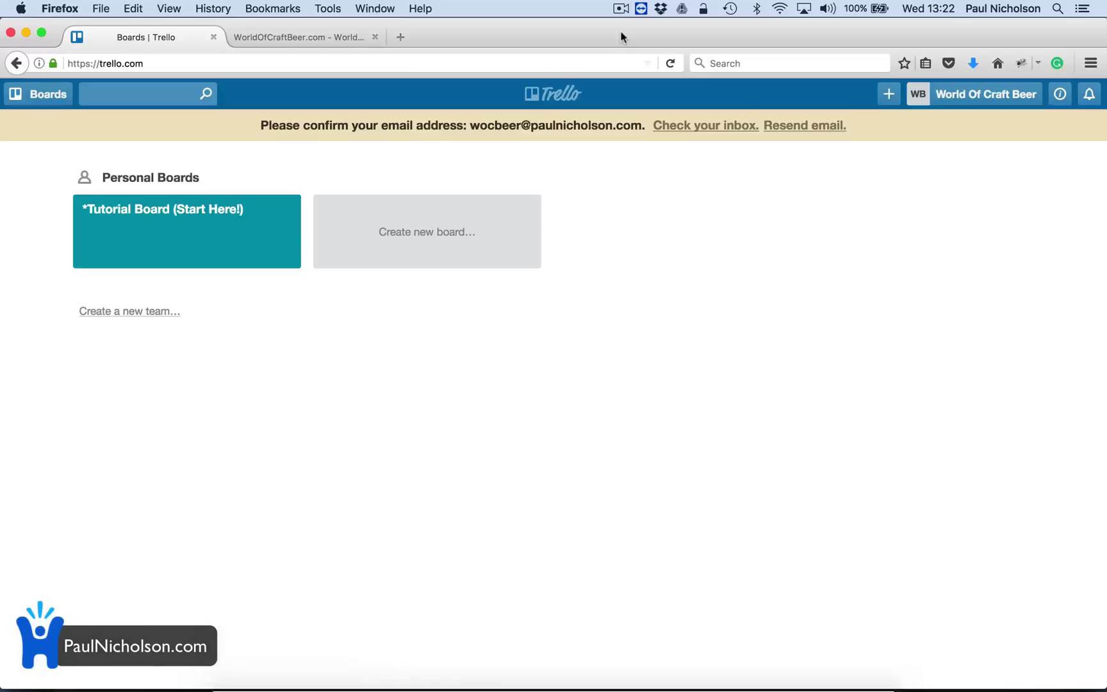
click(330, 39)
right_click(317, 63)
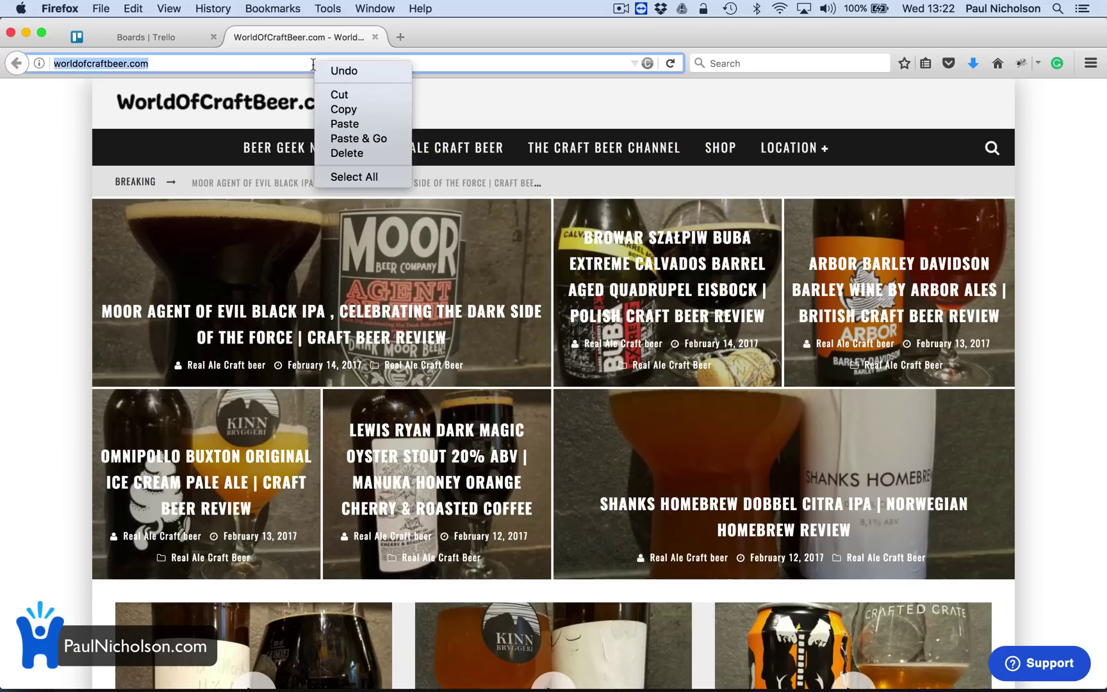
click(333, 139)
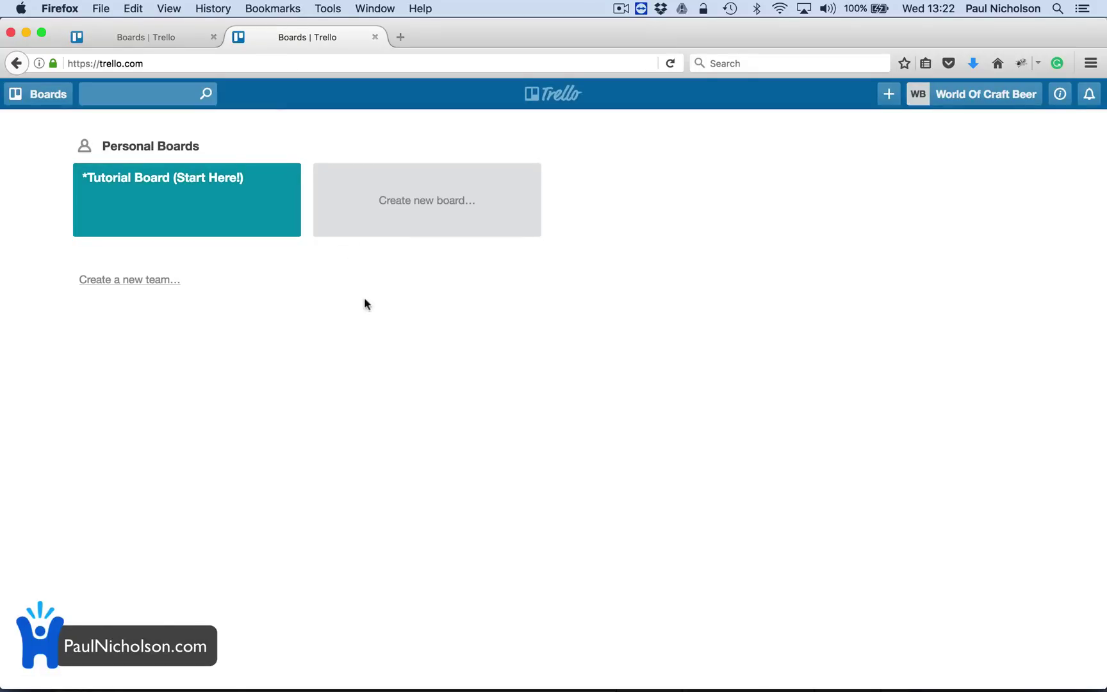
Create a private board titled 'World Of Craft Beer Website'.
click(391, 220)
text(WOC Beer)
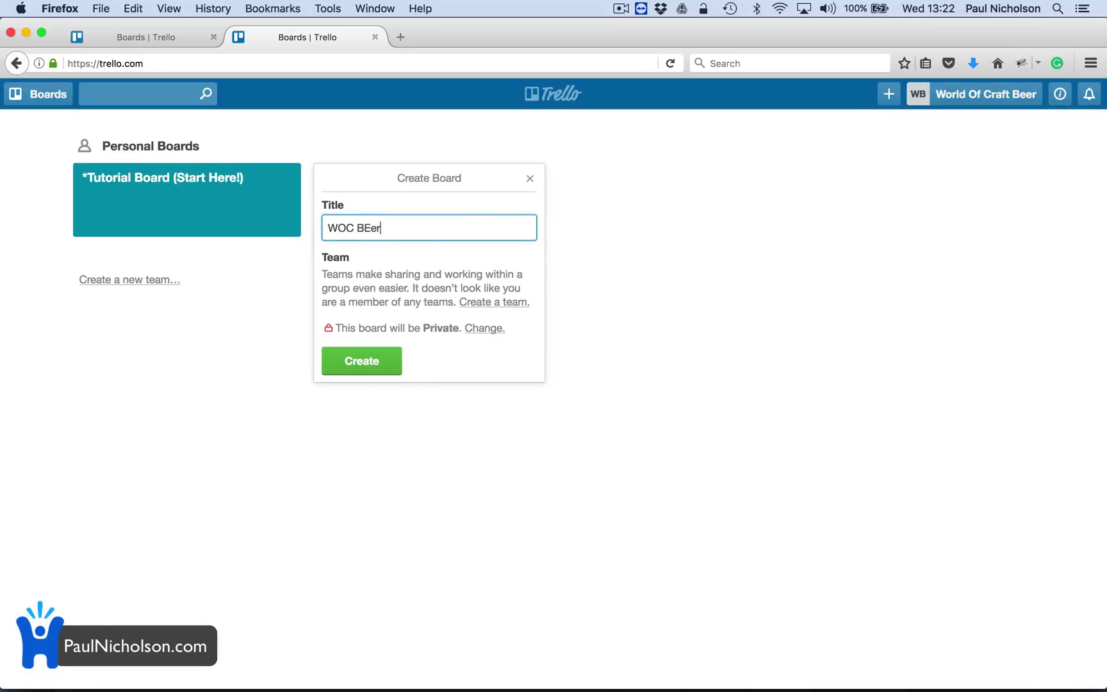
key(BackSpace)
key(BackSpace)
key(BackSpace)
text(eer)
key(BackSpace)
key(BackSpace)
key(BackSpace)
key(BackSpace)
key(BackSpace)
key(BackSpace)
key(BackSpace)
text(orld Of Craft Beer Website)
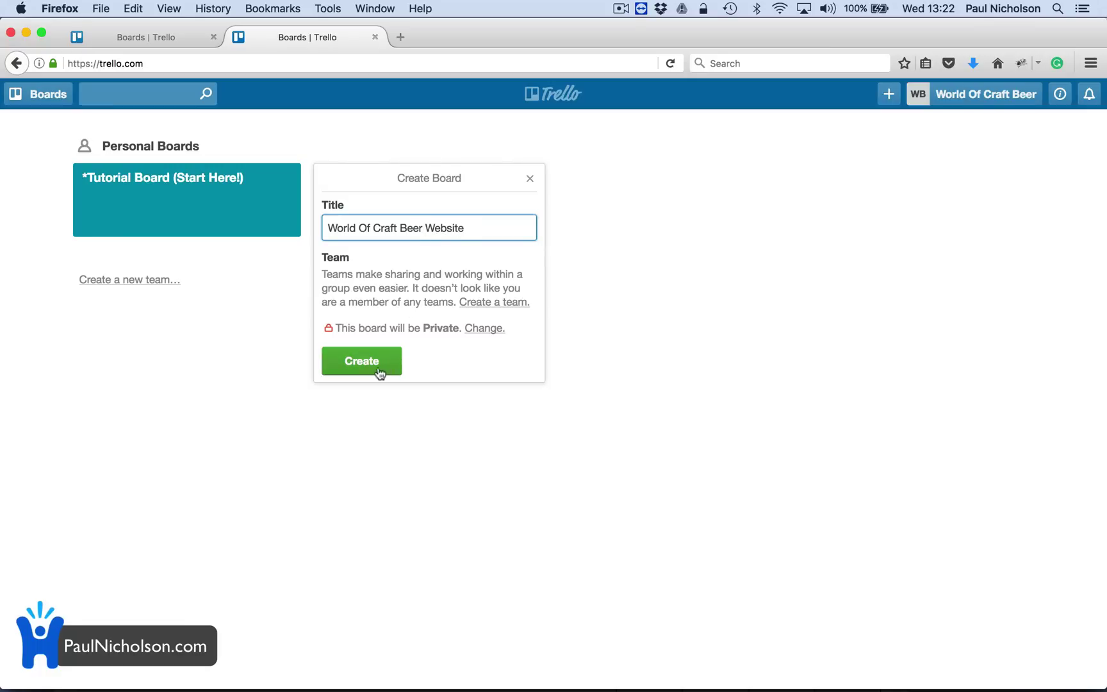
click(378, 365)
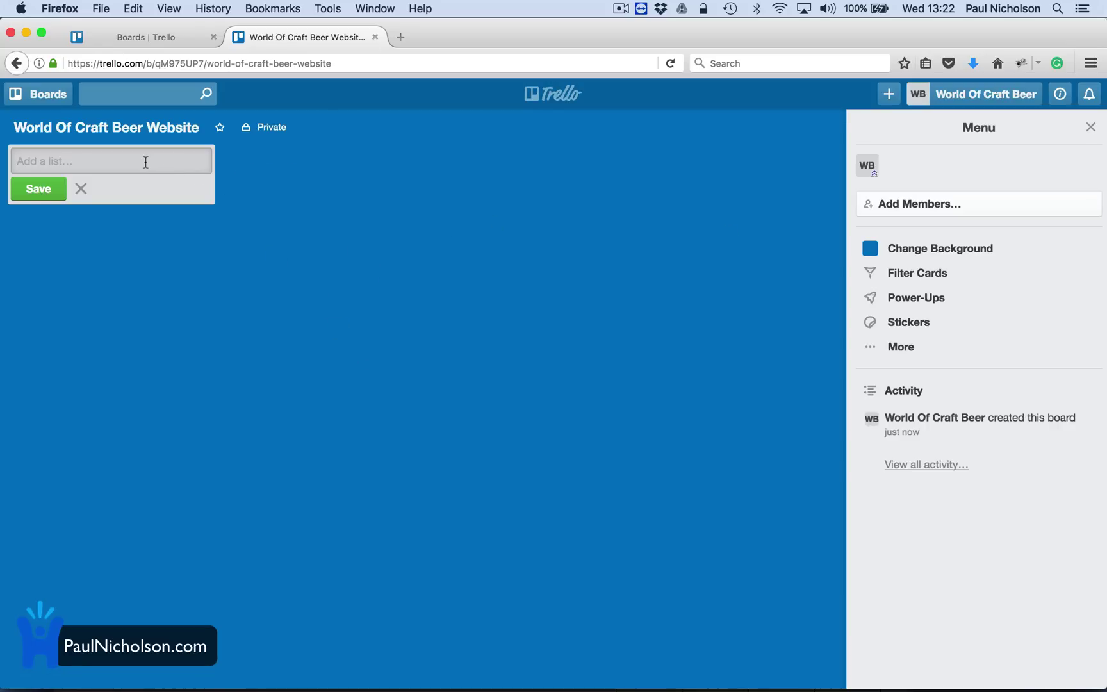
Add the Ideas and Work To Do lists to the board.
text(Idea)
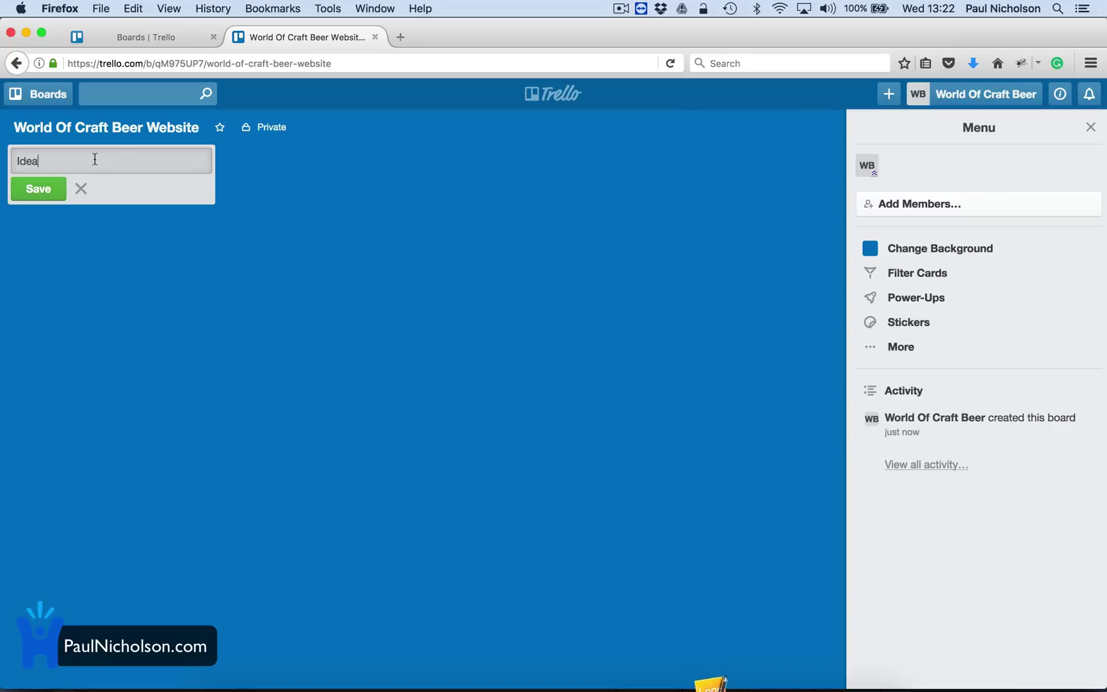
text(s)
click(48, 187)
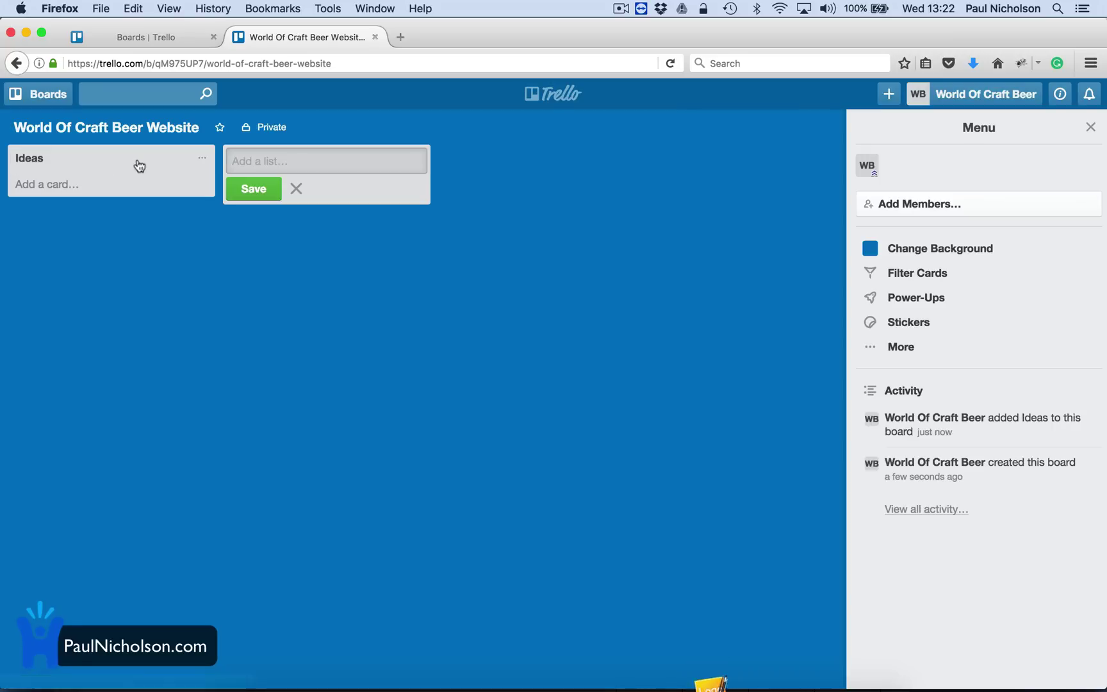
text(Wor)
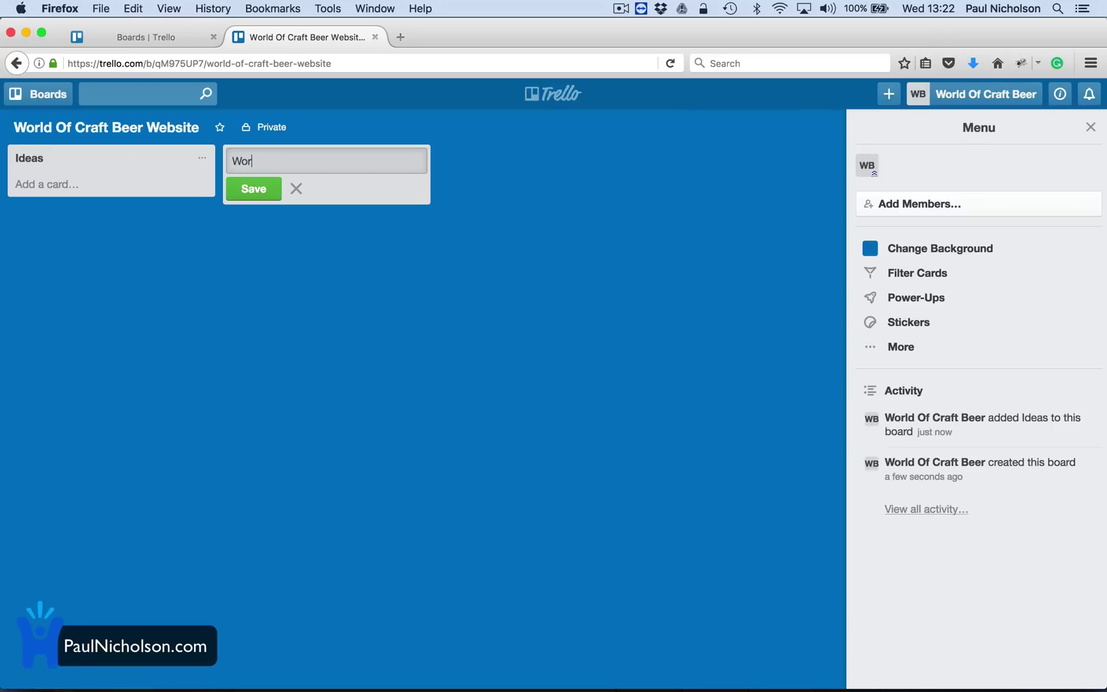
text(k Tod)
key(BackSpace)
text(Do)
click(255, 189)
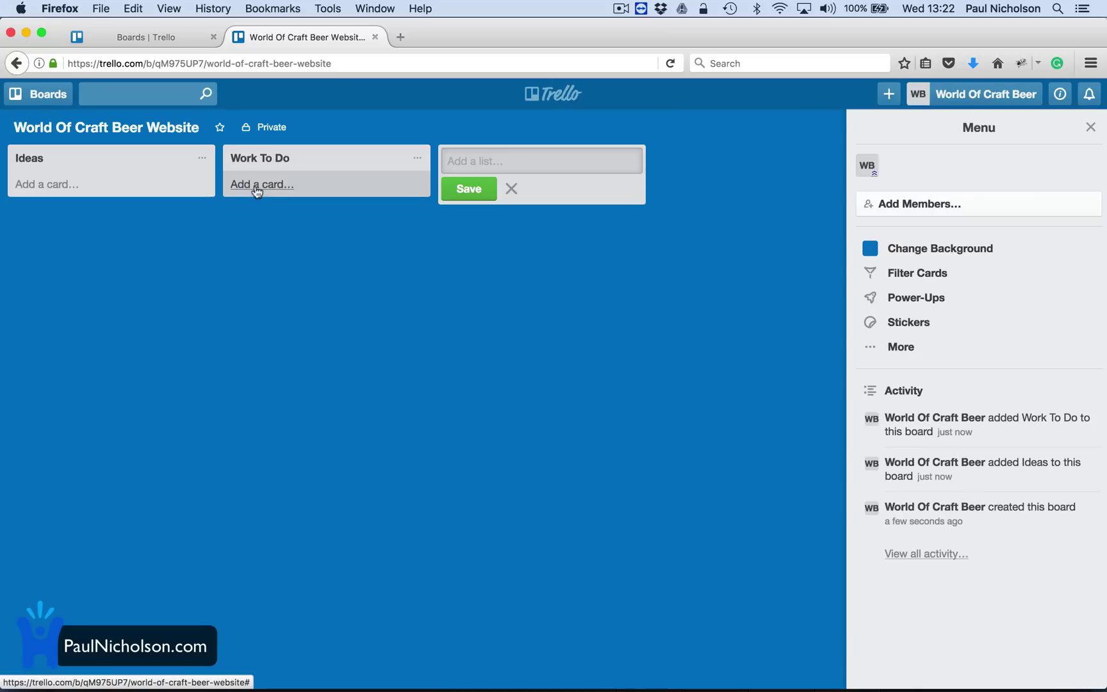
Add the Working On, Needs Reviewing and Finished. lists.
text(wtf)
key(BackSpace)
key(BackSpace)
key(BackSpace)
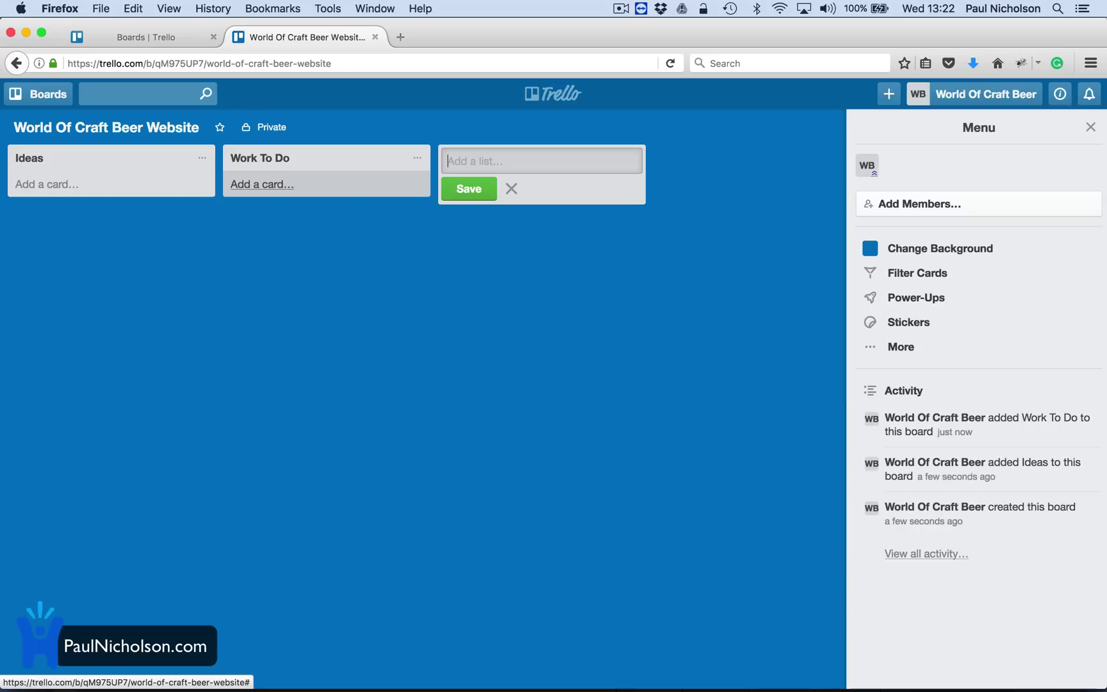
text(Working On)
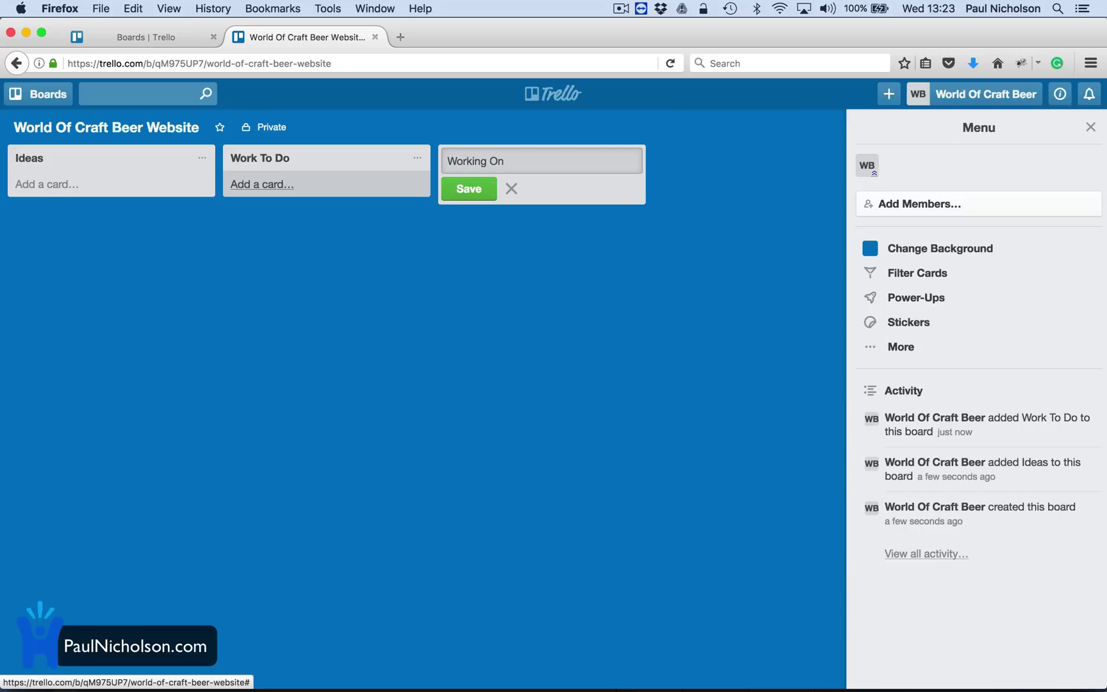
click(468, 188)
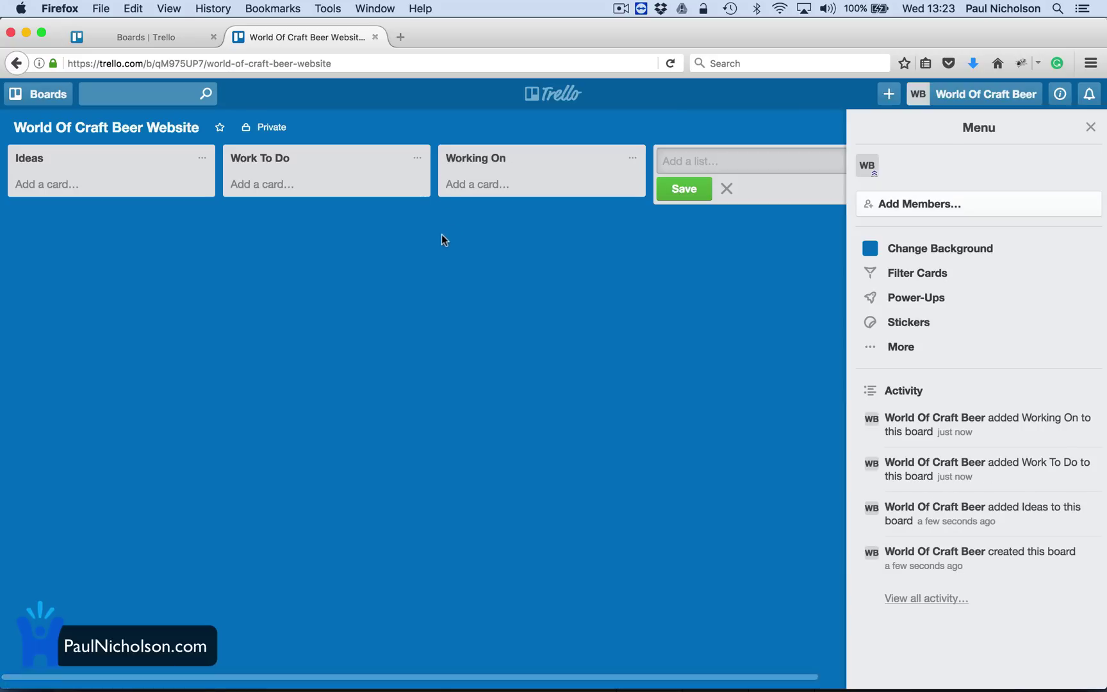
text(Needs Reviewing)
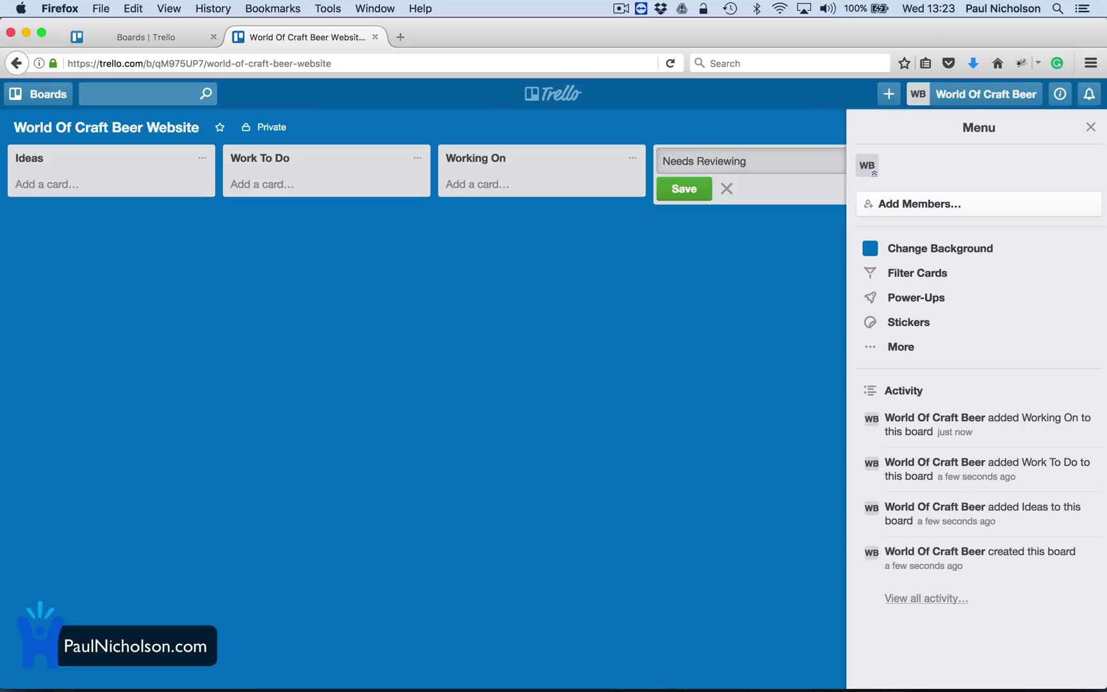
click(679, 196)
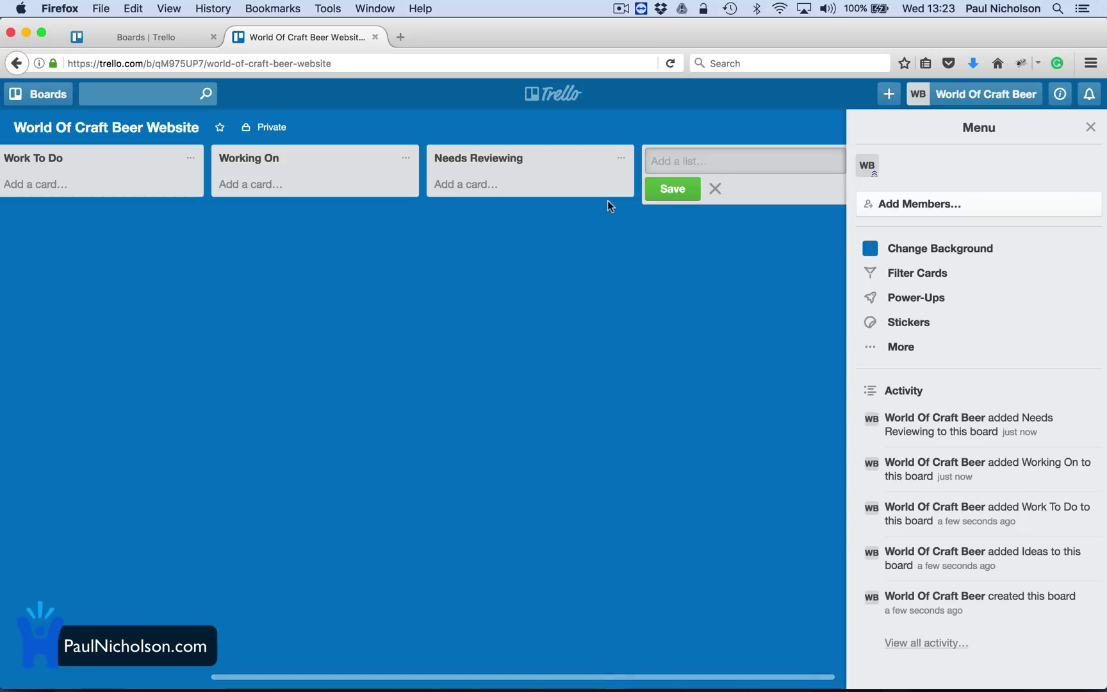
text(Finishe)
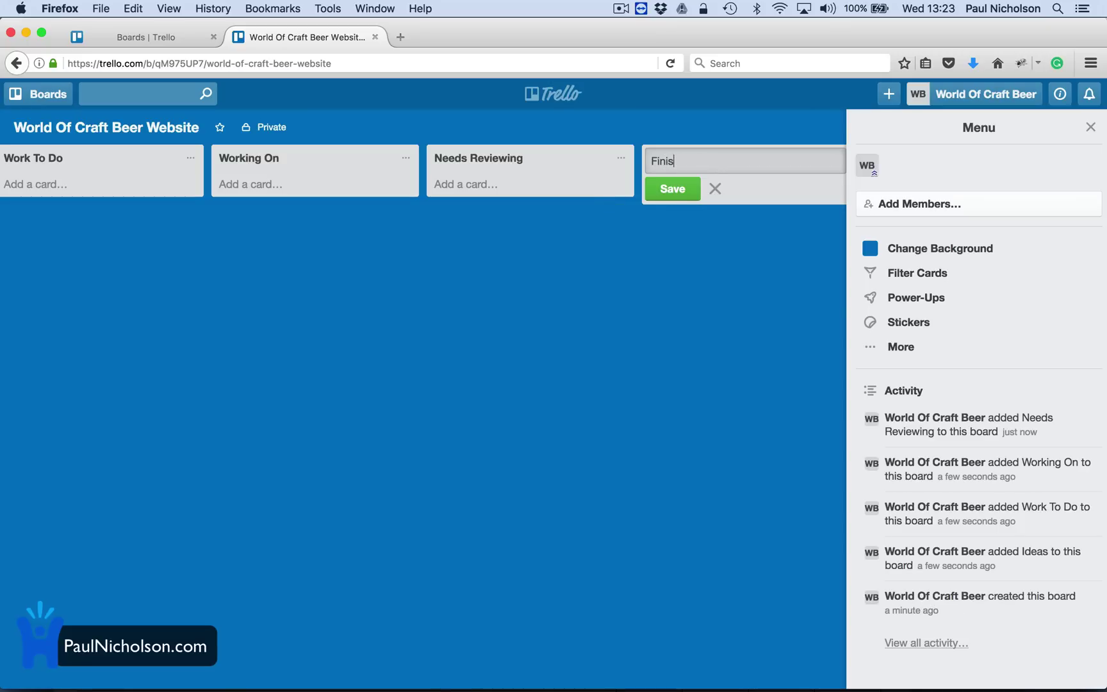
text(hed.)
key(Return)
scroll(503, 326, left, 5)
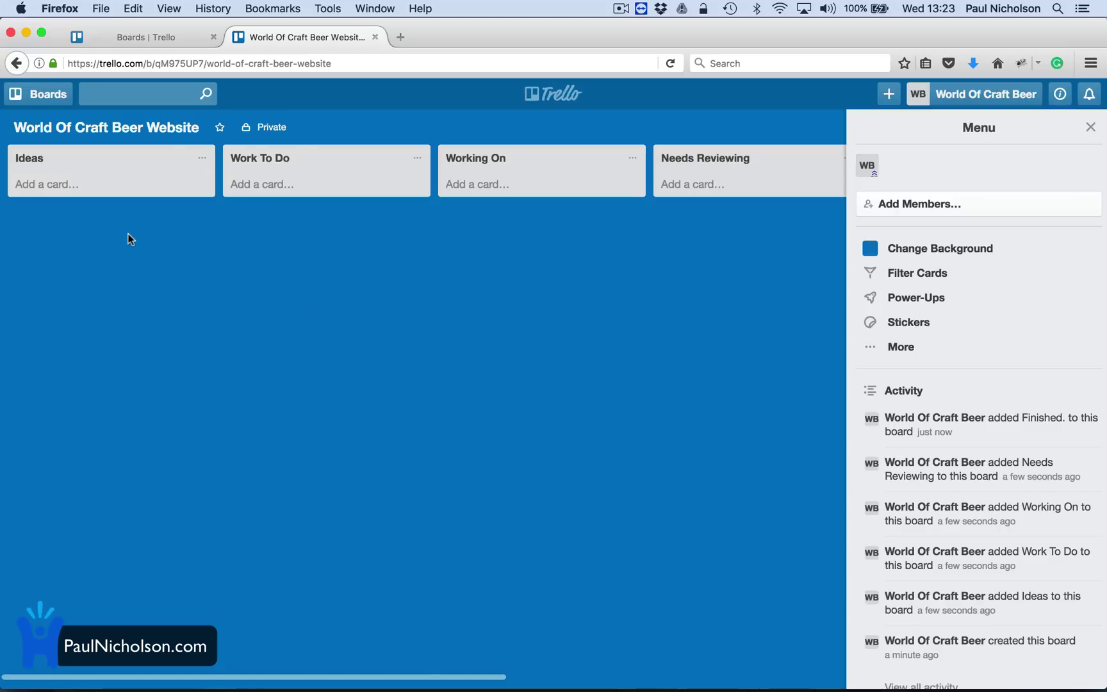
Add the cards Add Bar listings and Add top 10 beers to the Ideas list.
click(76, 184)
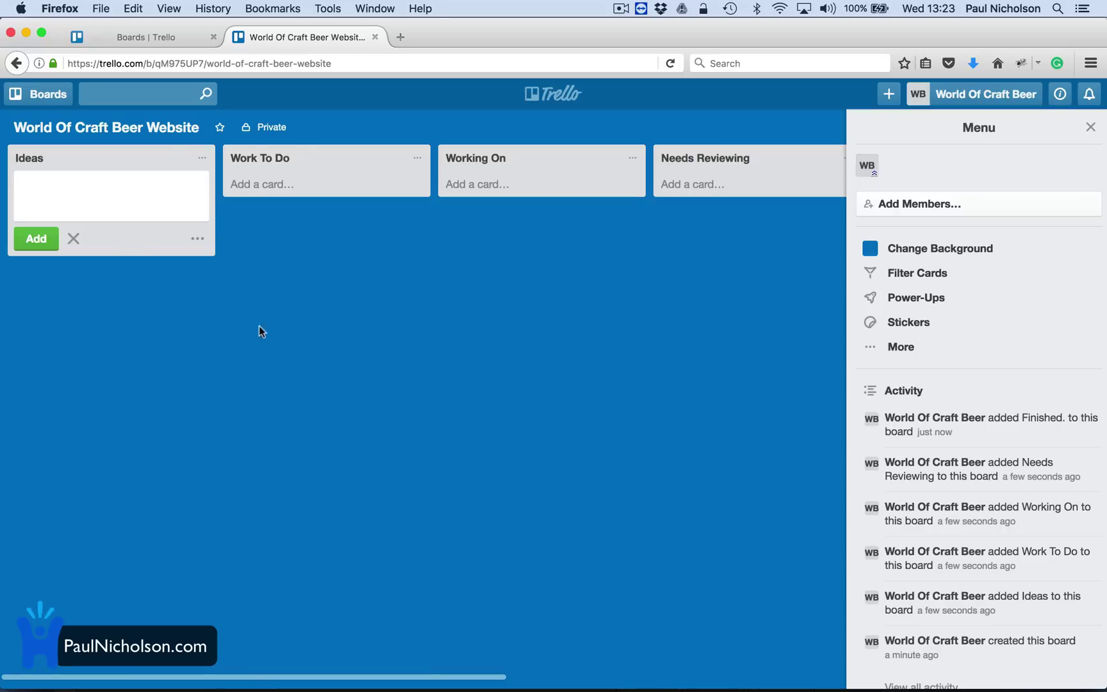
text(Add Bar listings)
key(Return)
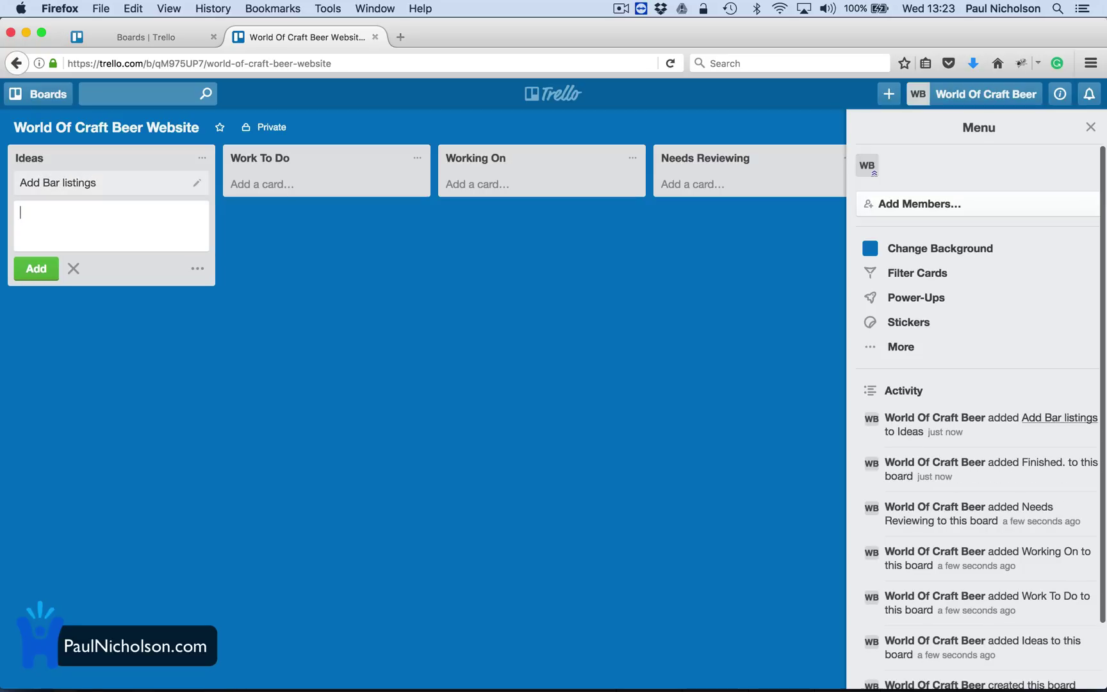
text(Add)
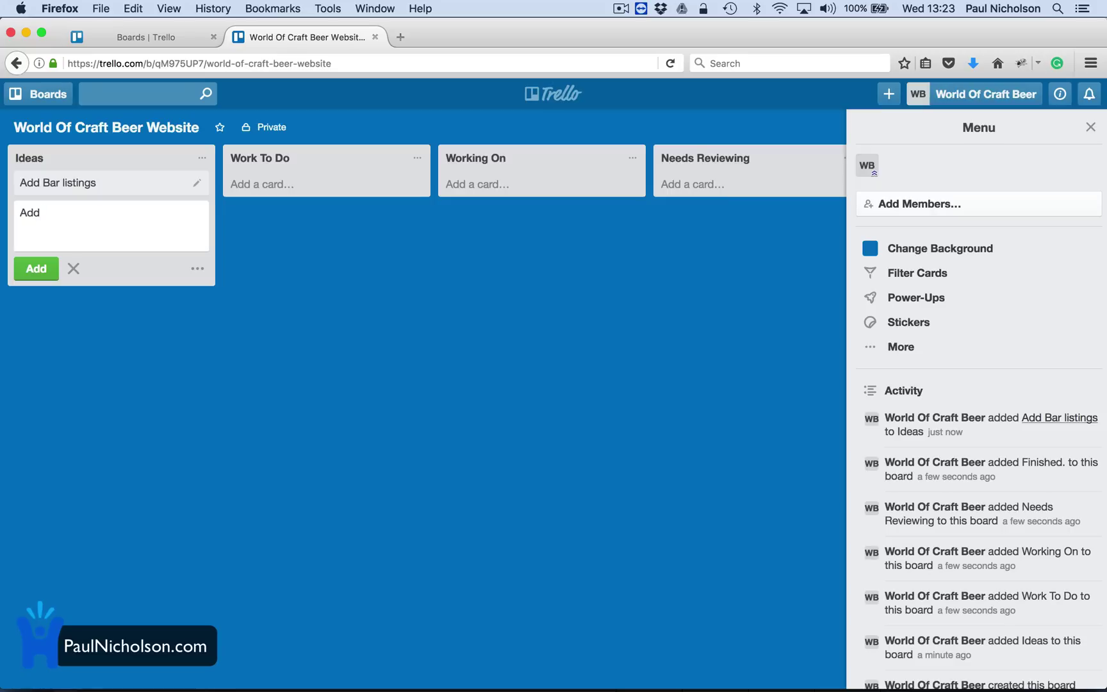
text(top 10 beers)
key(Return)
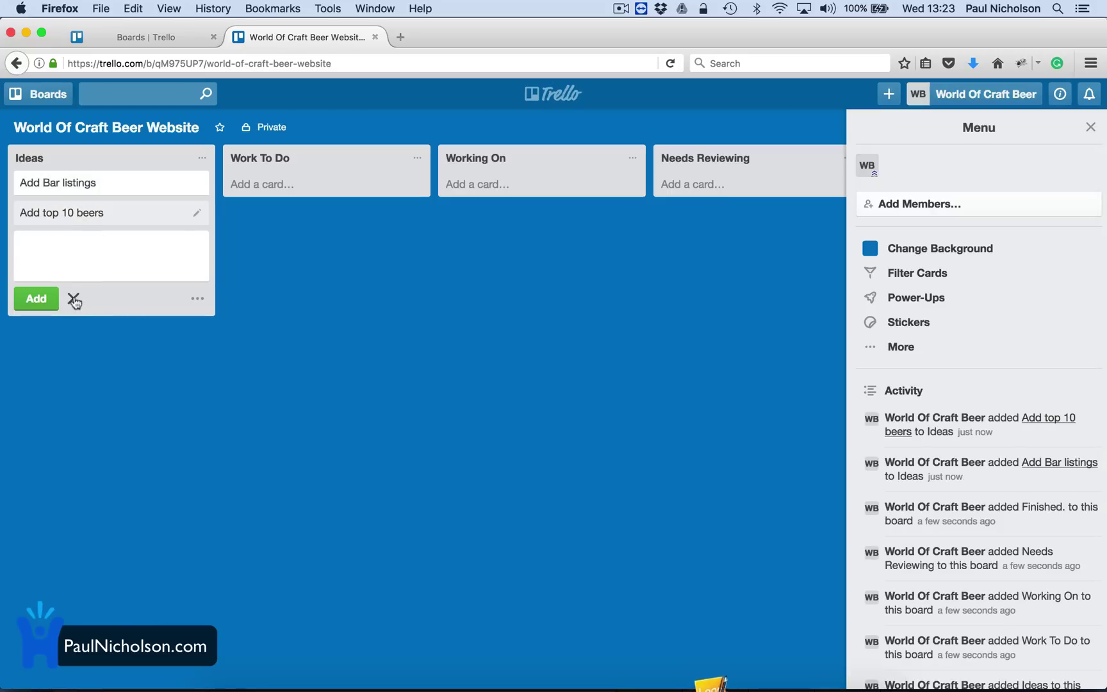
click(74, 301)
Add Work To Do cards Add Social Media to the menu, New logo, Add Google Analytics, Create Newsletter For Feb 17; move the newsletter to Working On.
click(264, 186)
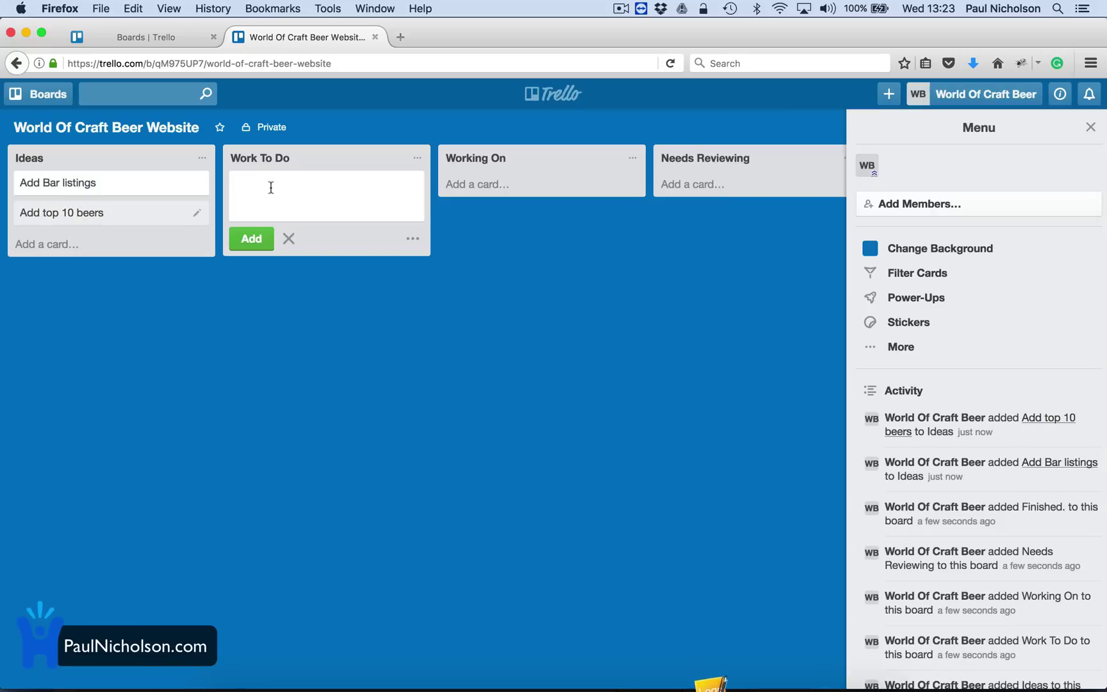
text(Add Social Media to the )
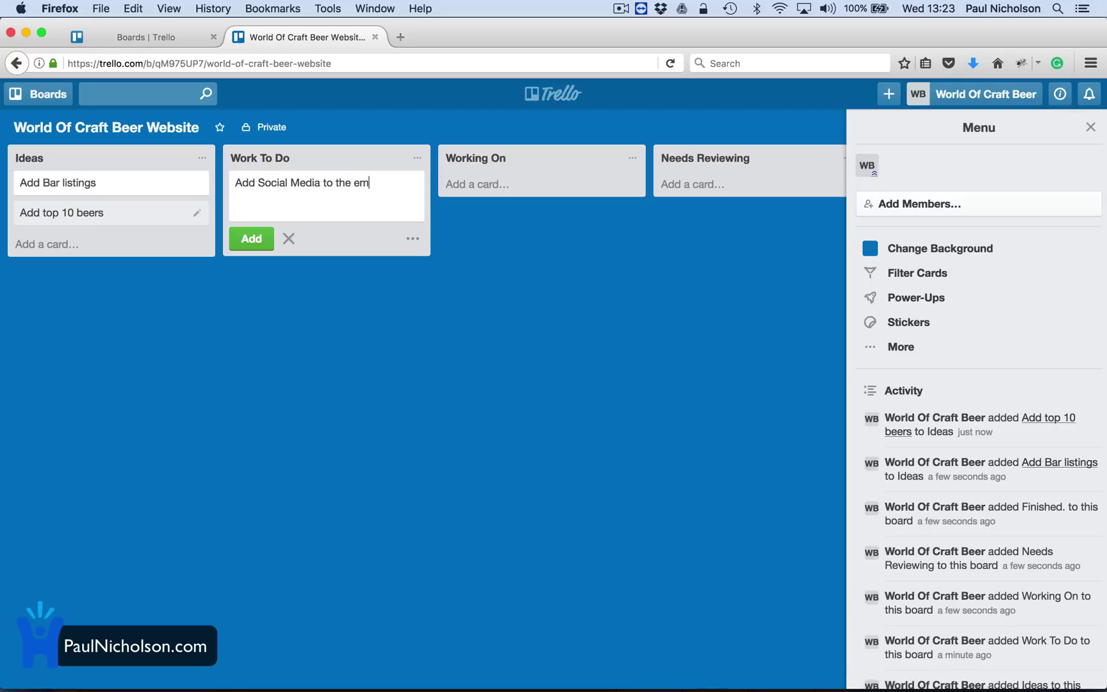
text(menu)
key(Return)
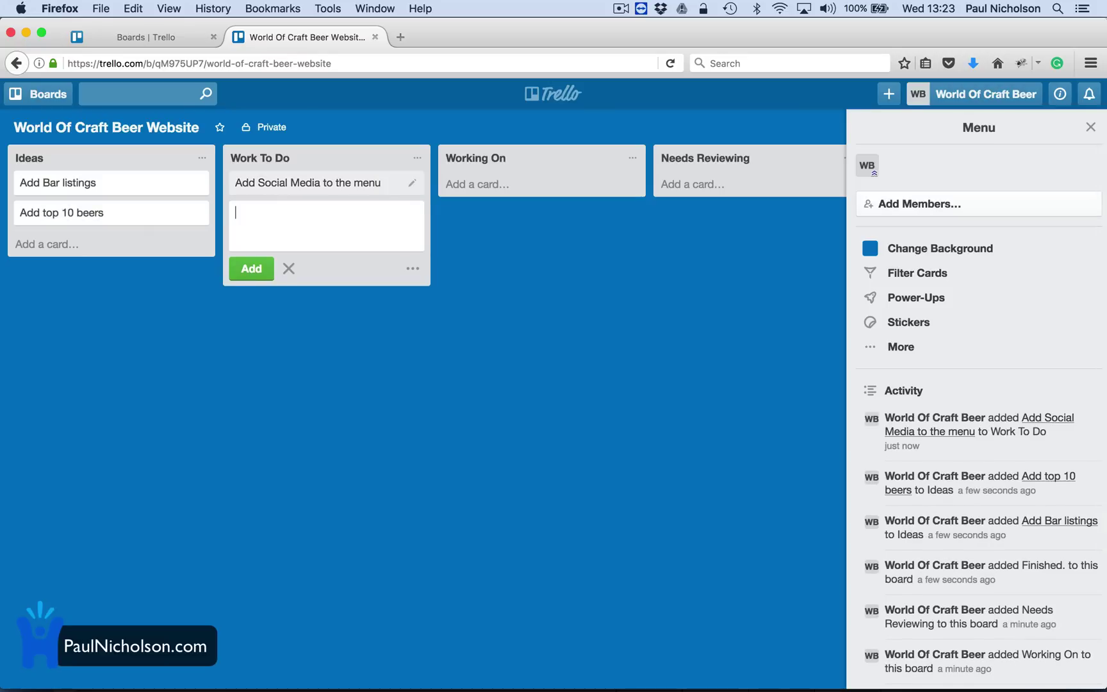
text(New lovgo)
key(Return)
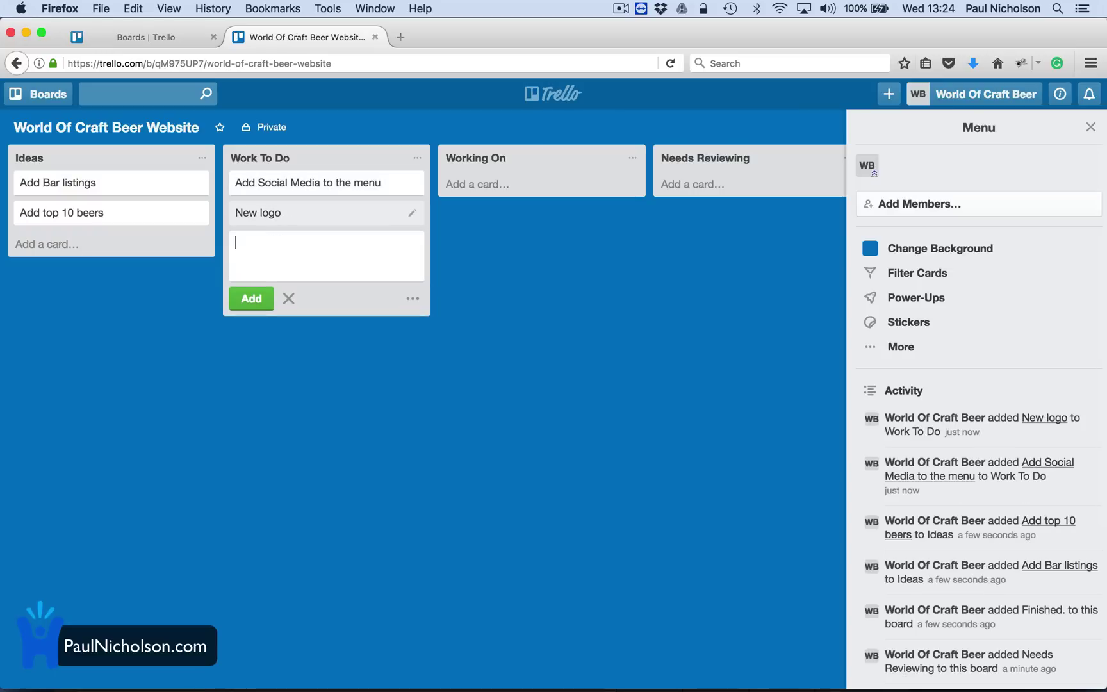
text(Add Google Analytics)
key(Return)
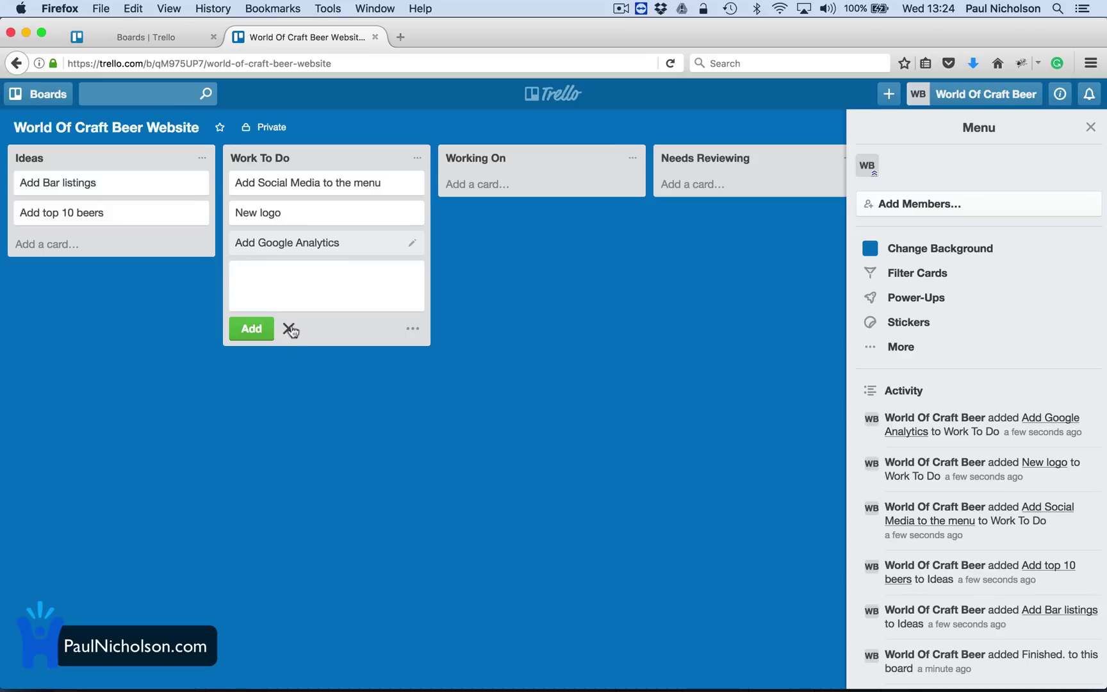
text(Create Newsletter)
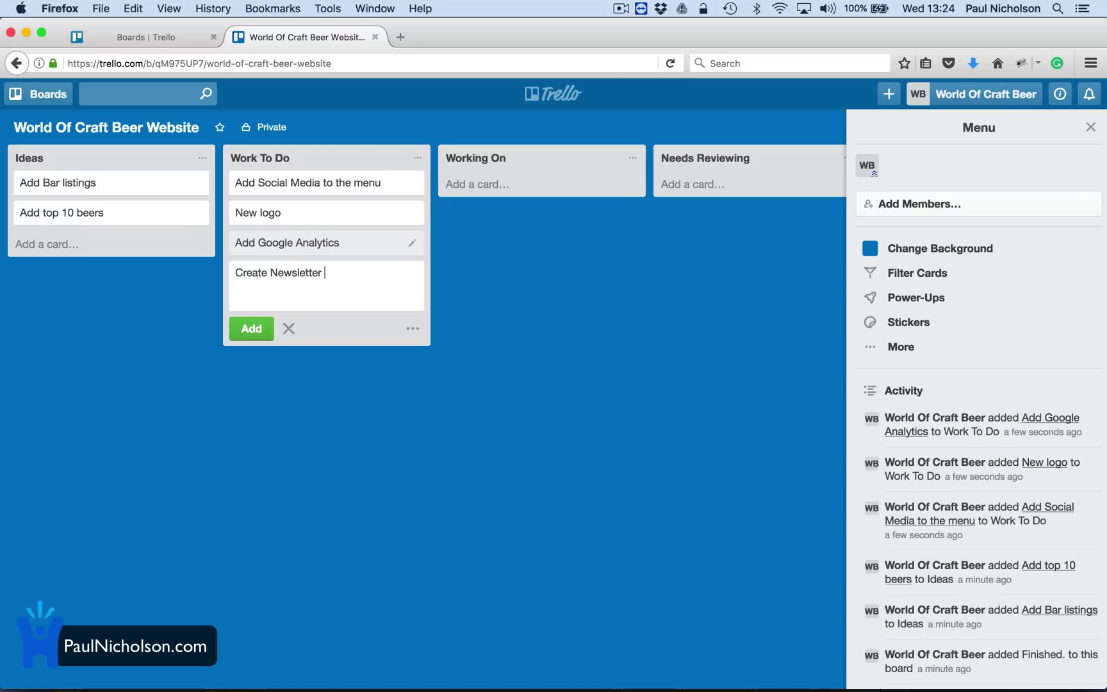
text( For Feb 17)
key(Return)
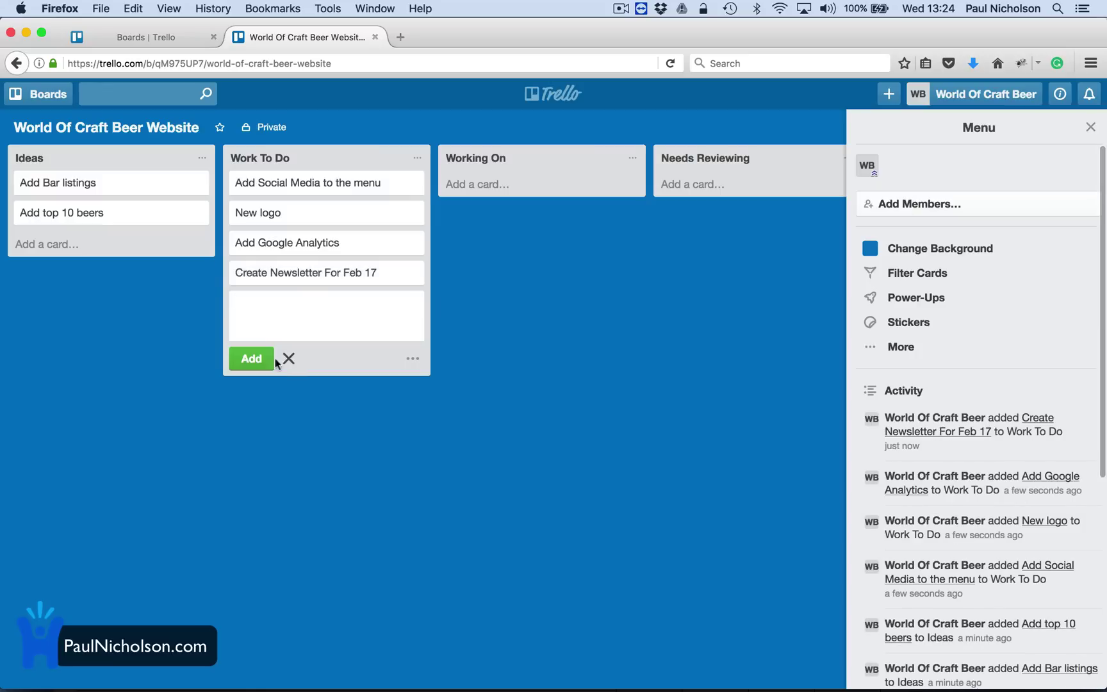
click(287, 360)
drag(265, 286, 455, 205)
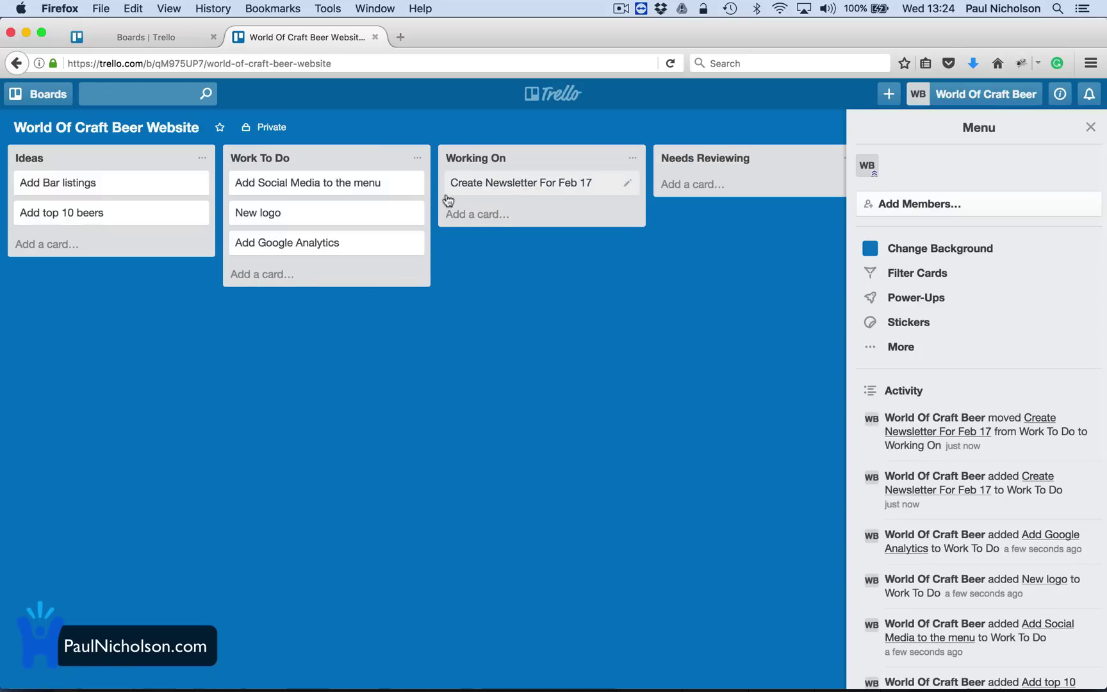
Open the newsletter card and add a checklist named To Do.
click(487, 186)
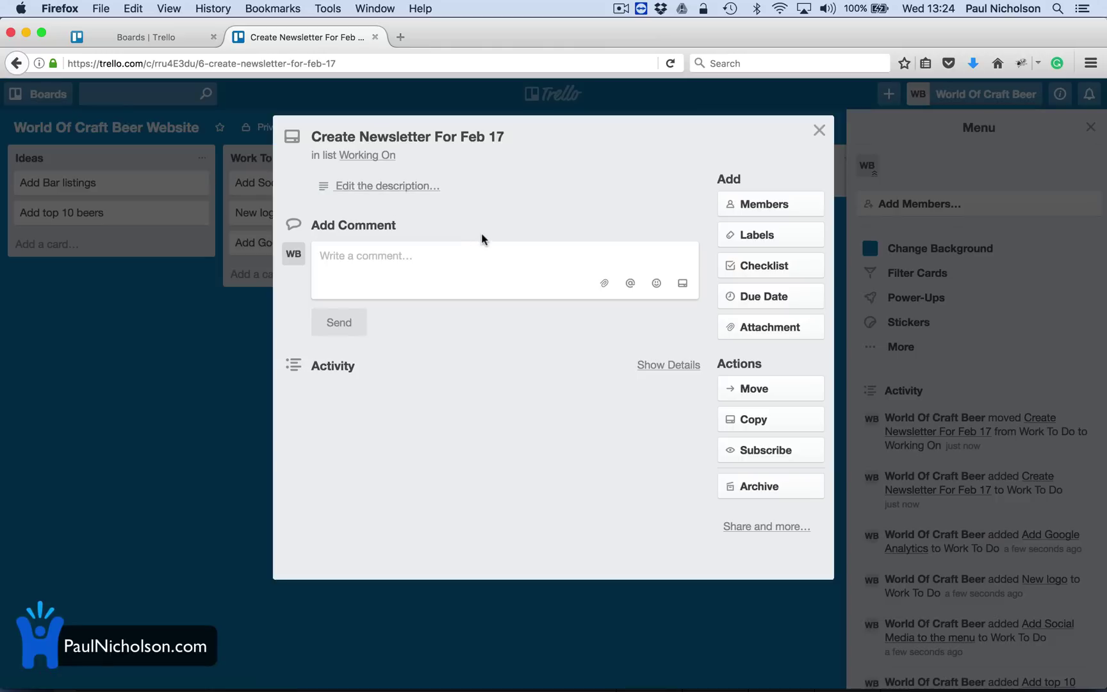
click(413, 251)
text(Need t)
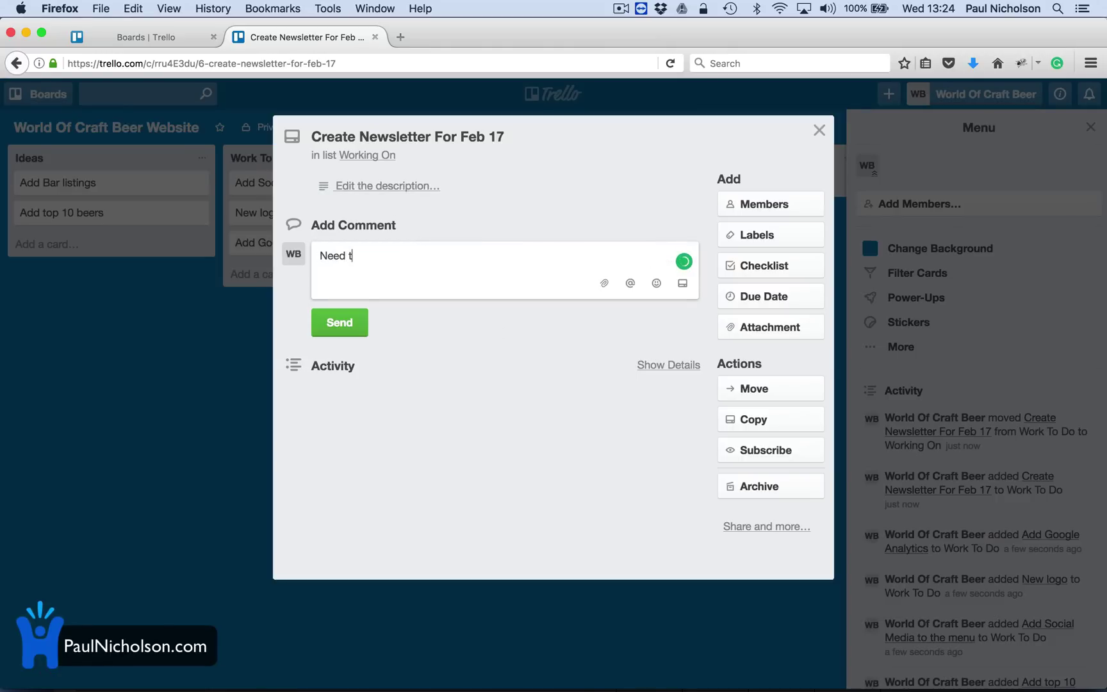
key(BackSpace)
key(BackSpace)
key(BackSpace)
key(BackSpace)
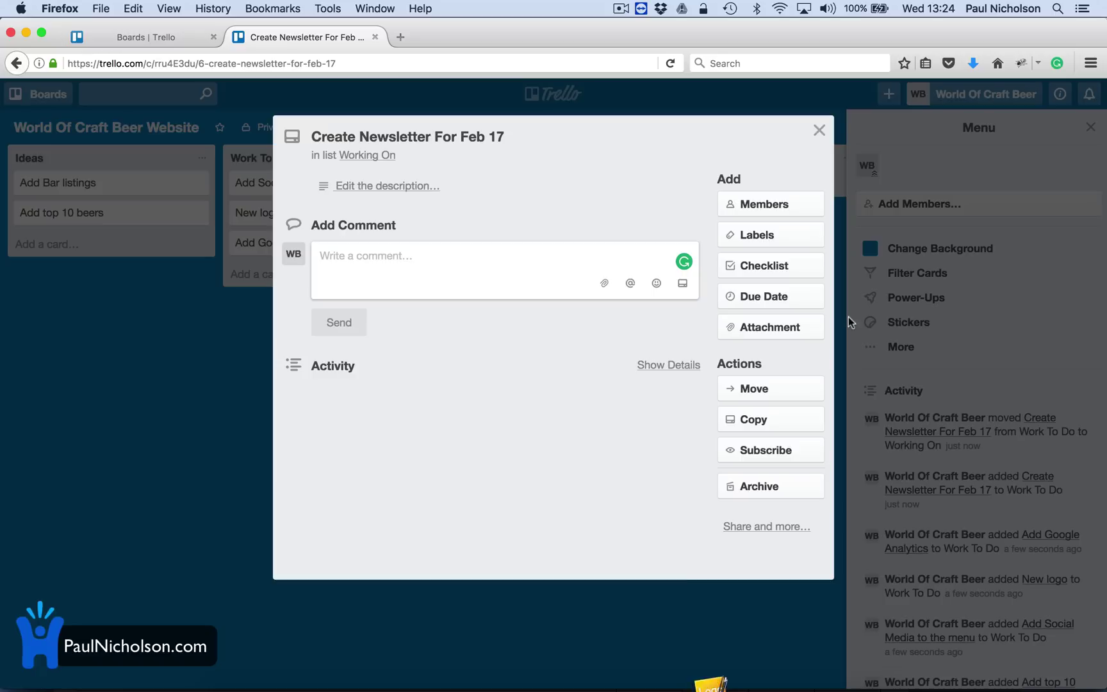
click(768, 269)
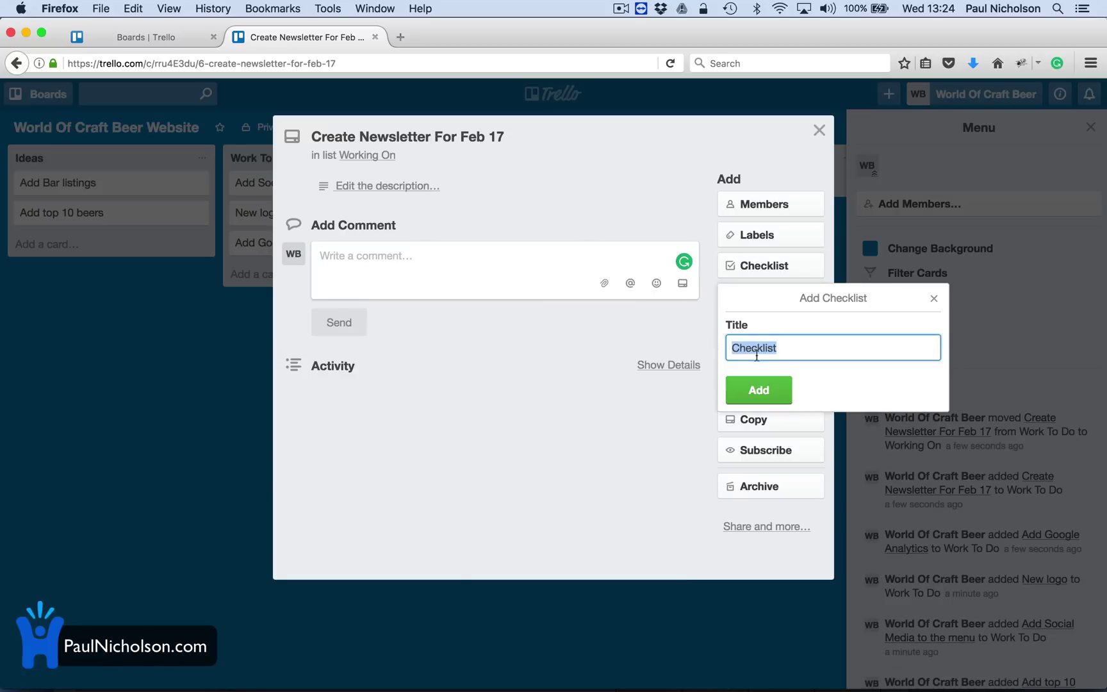
text(To Do)
click(763, 397)
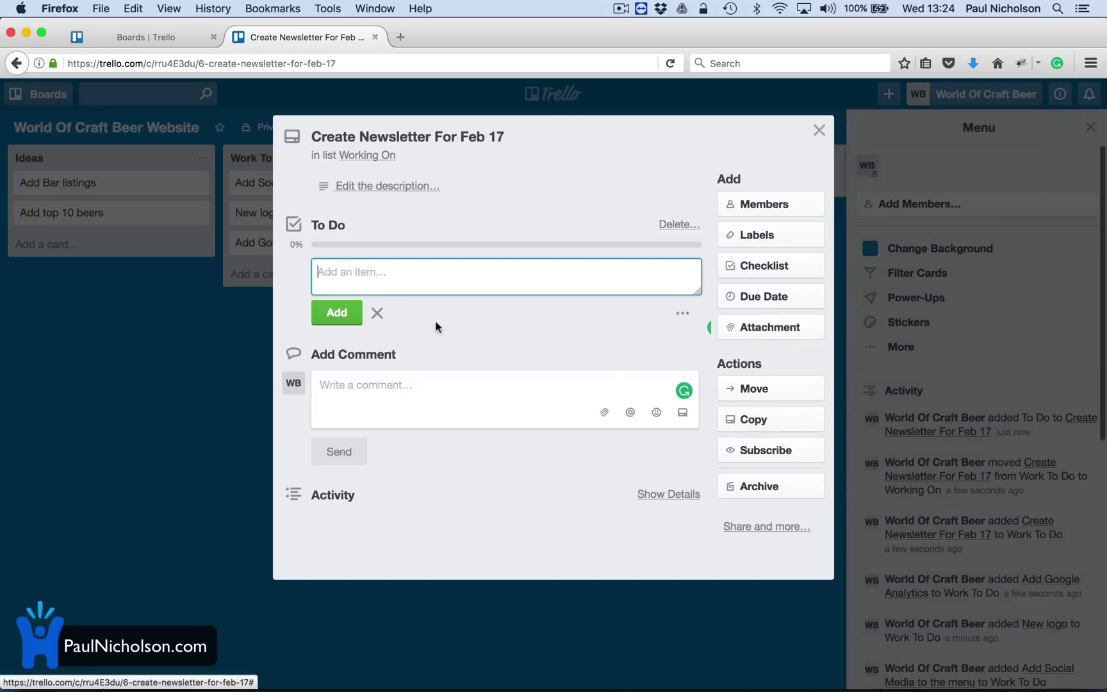
Add Find Newsletter Program, Import Emails, Decide On Date and Content Input to the checklist.
text(Find News)
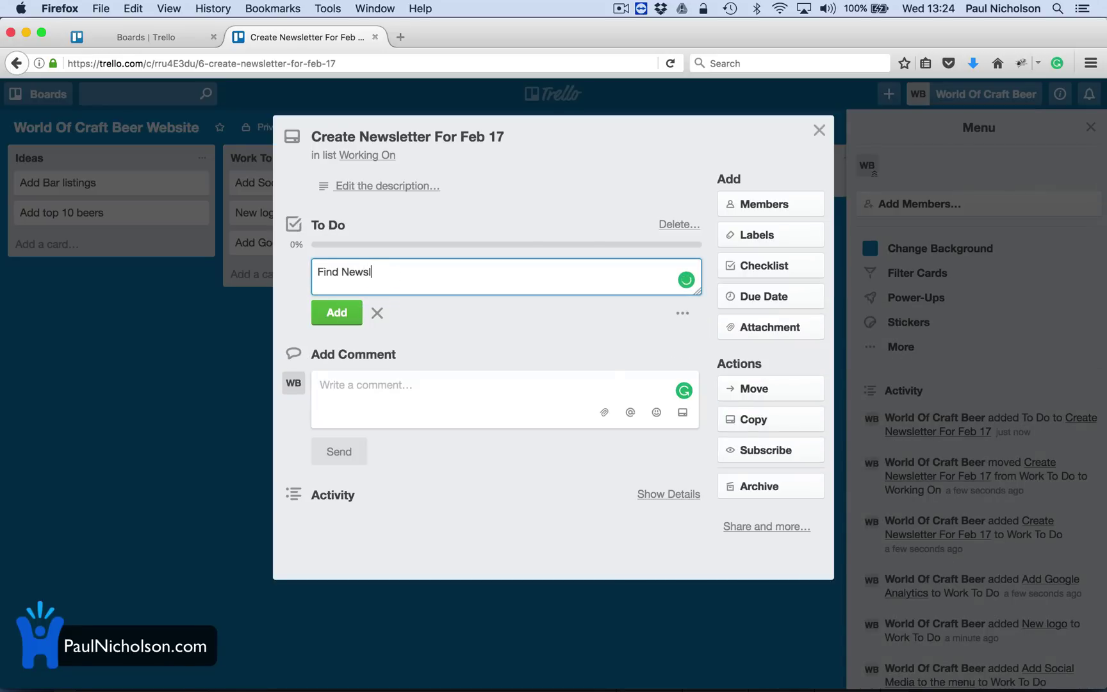
text(letter Program)
key(Return)
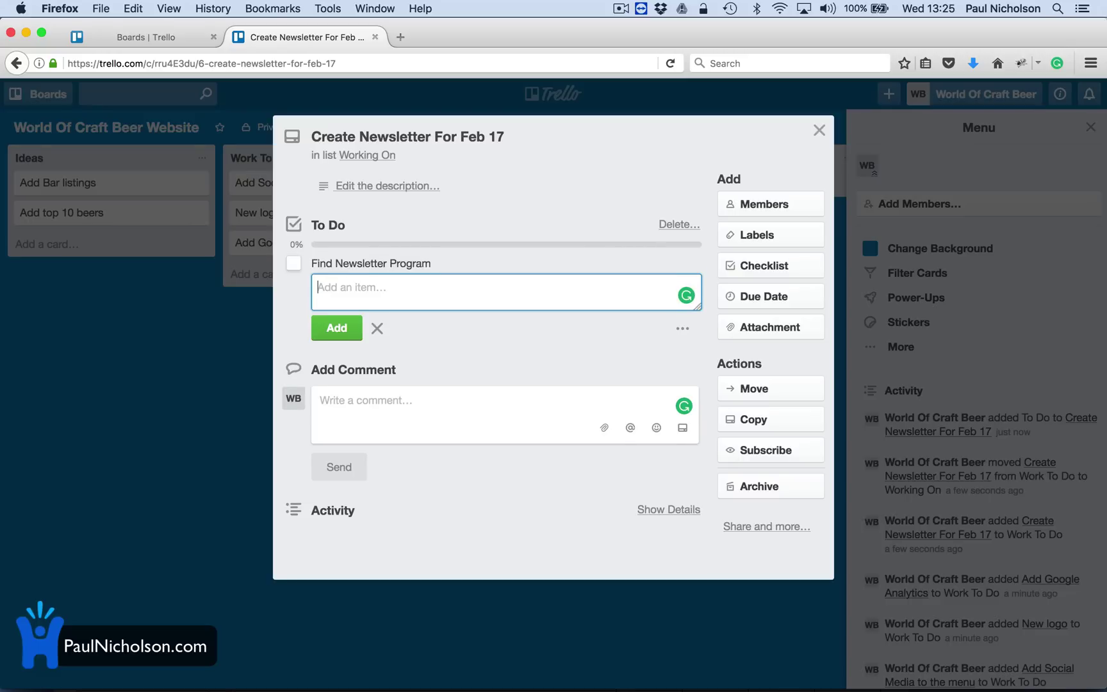
text(Import Emails)
key(Return)
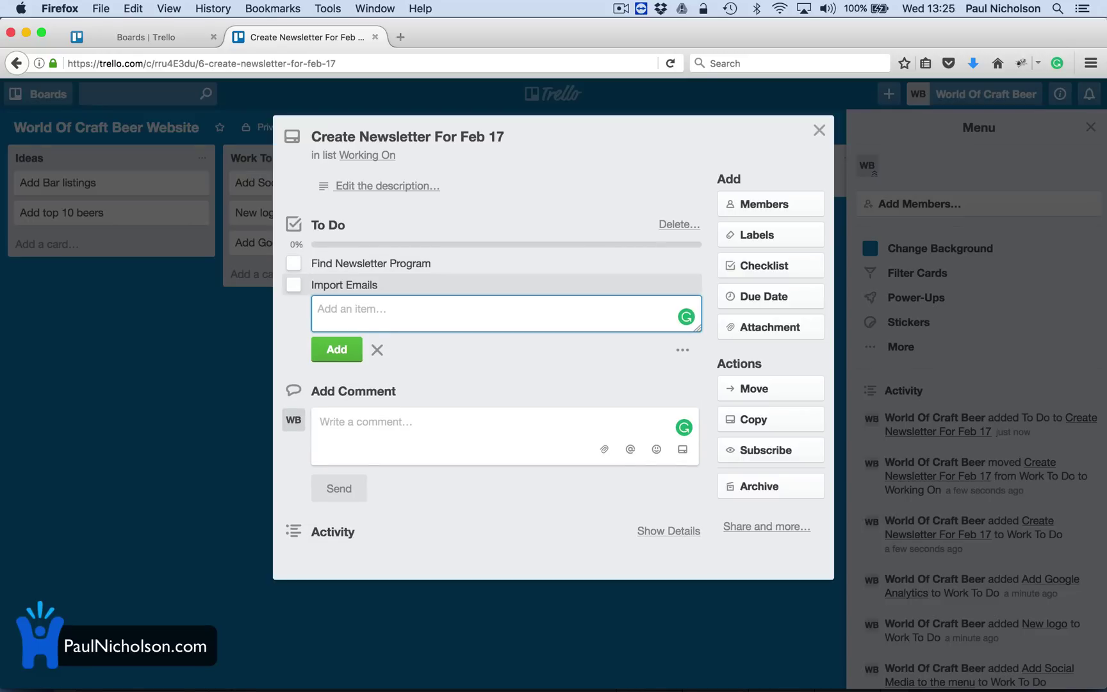
text(Decide On Date)
key(Return)
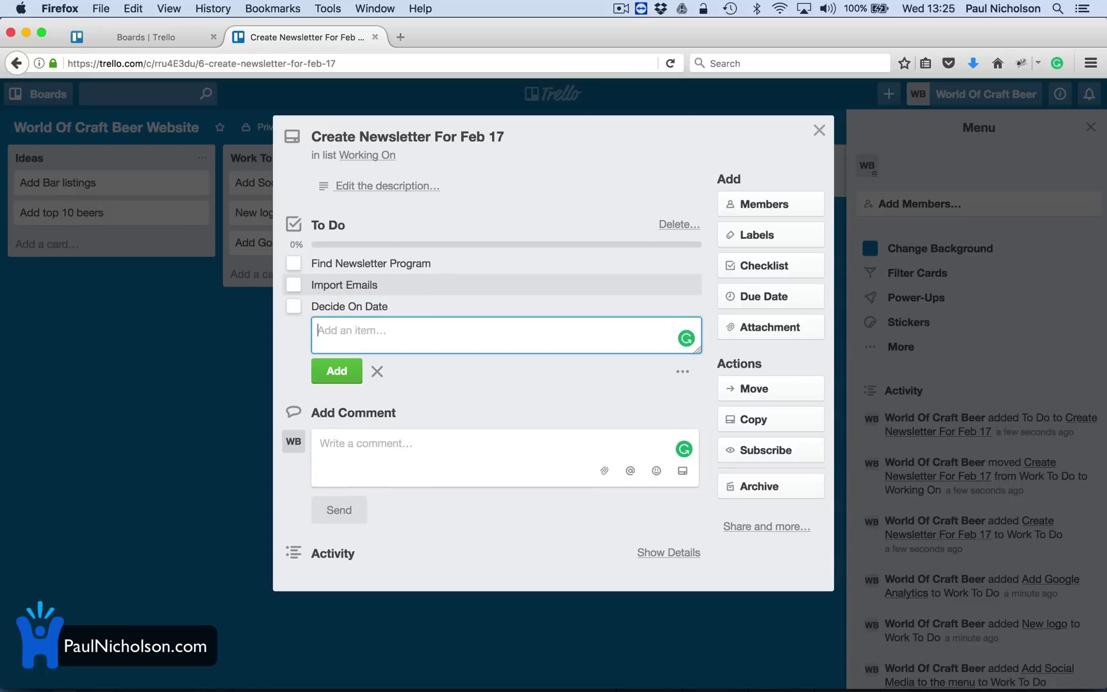
text(Content Input)
key(Return)
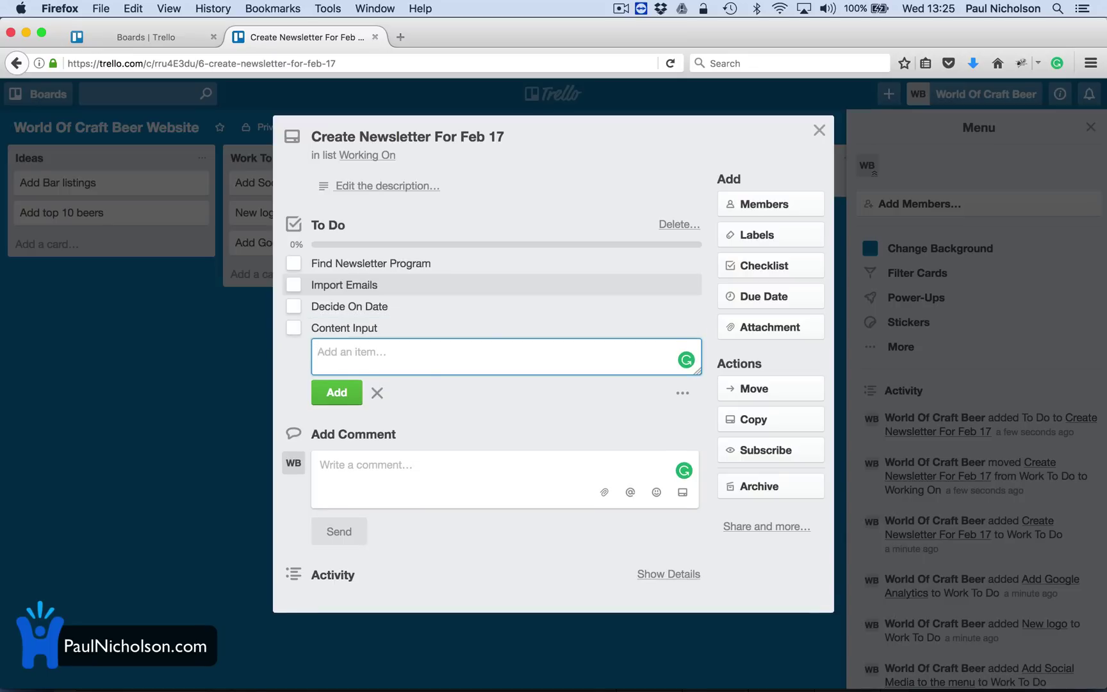
Set the card's due date to 28 February at 12:00.
click(377, 393)
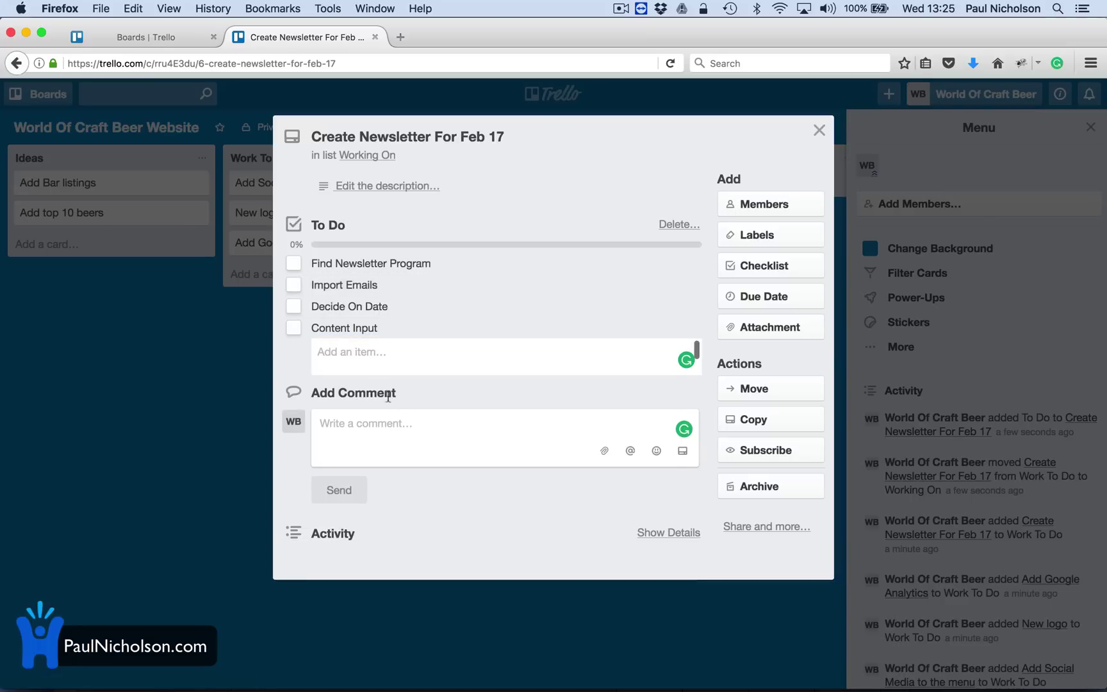
click(750, 296)
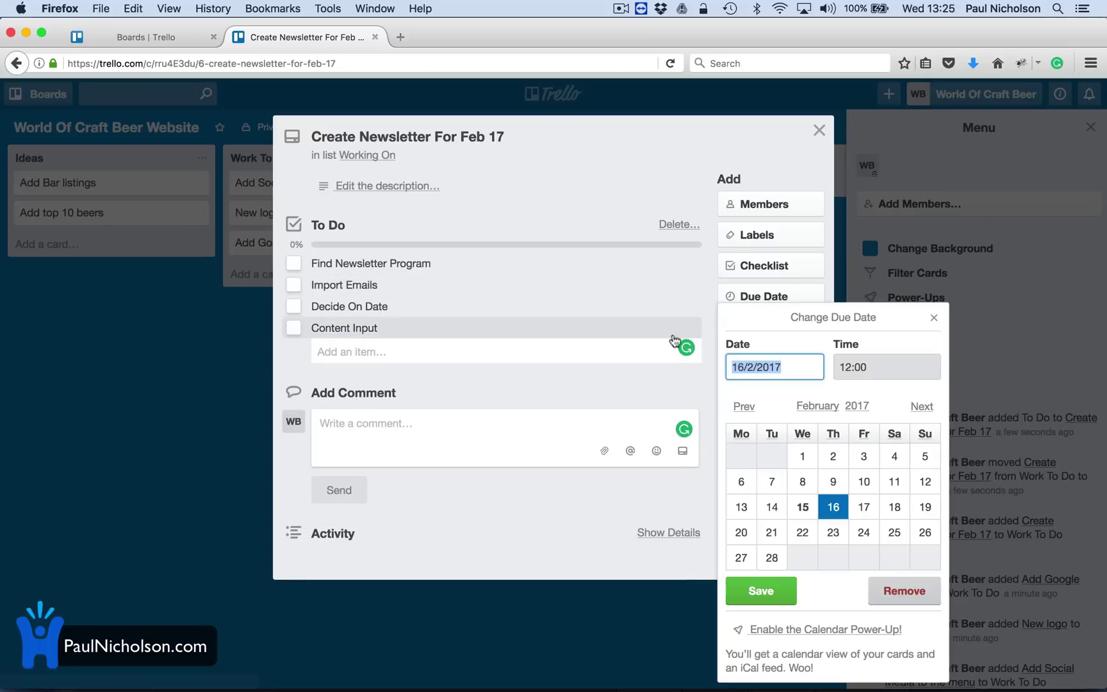
click(773, 556)
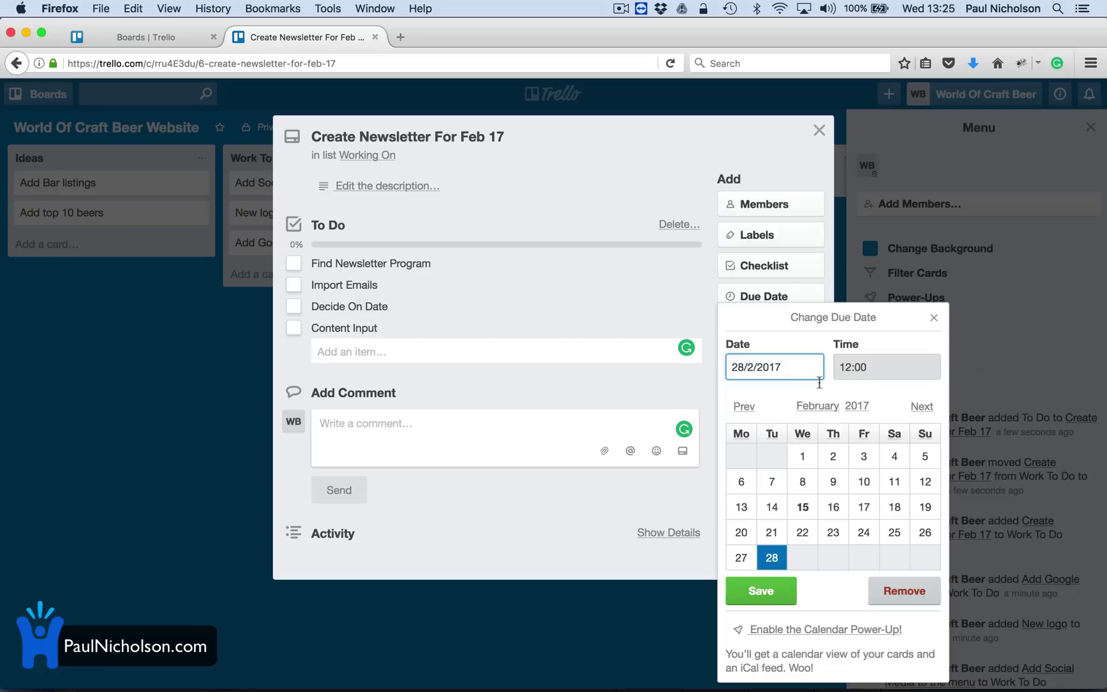
click(772, 599)
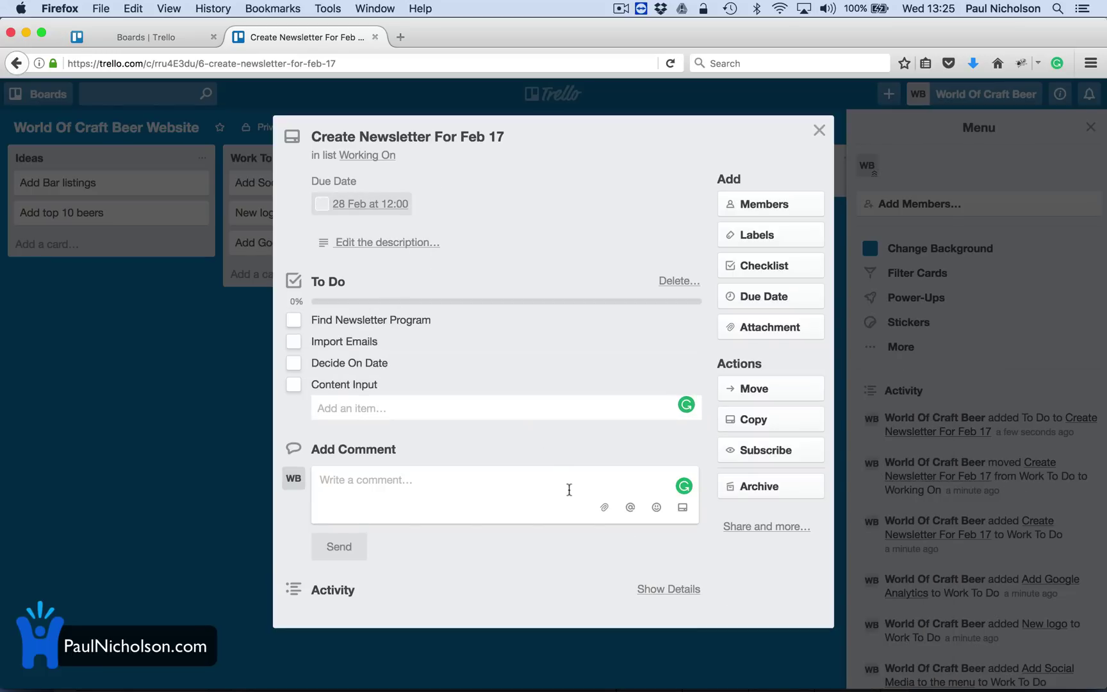
Post the comment 'Sales to care of this.' on the card.
click(459, 485)
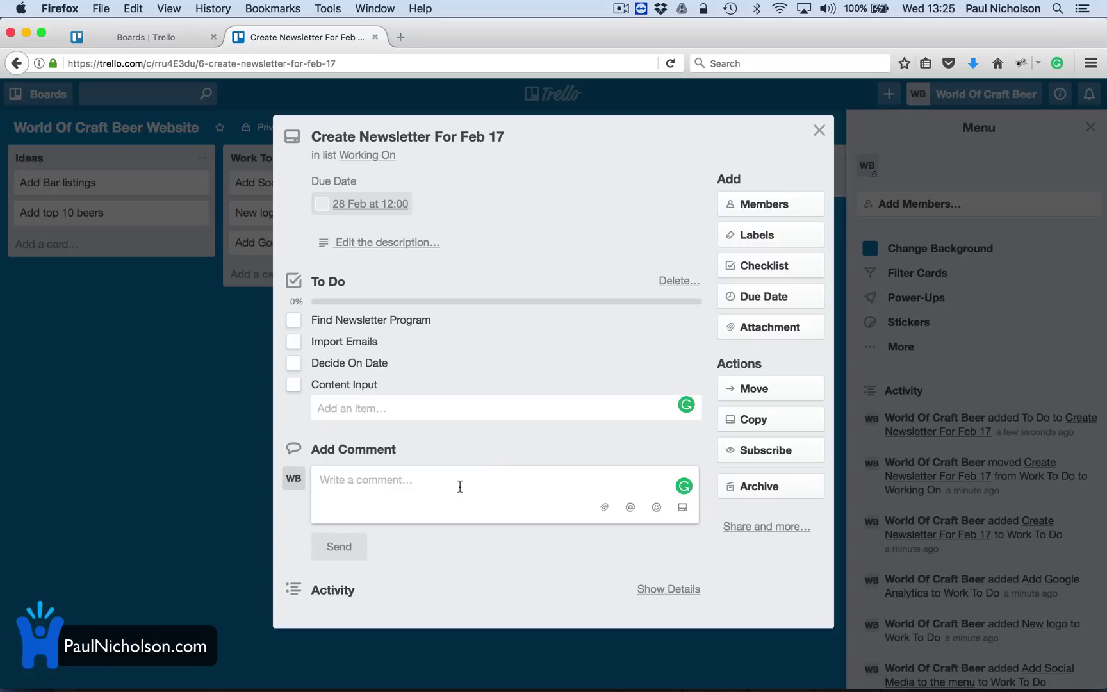
text(Sa)
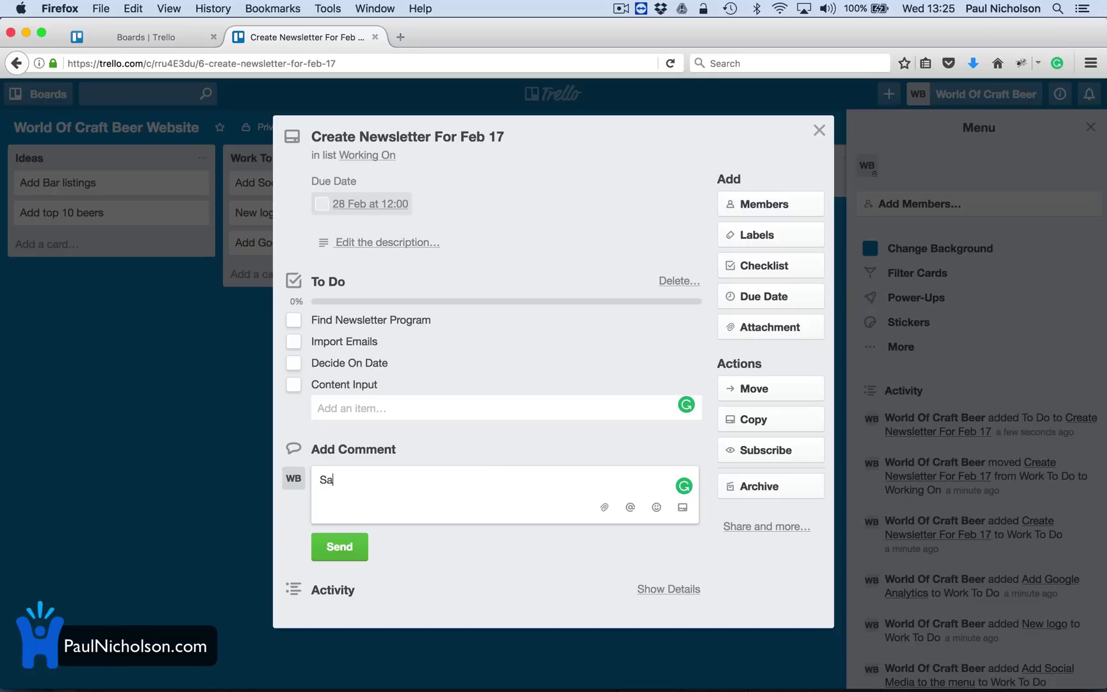
text(les to care of this.)
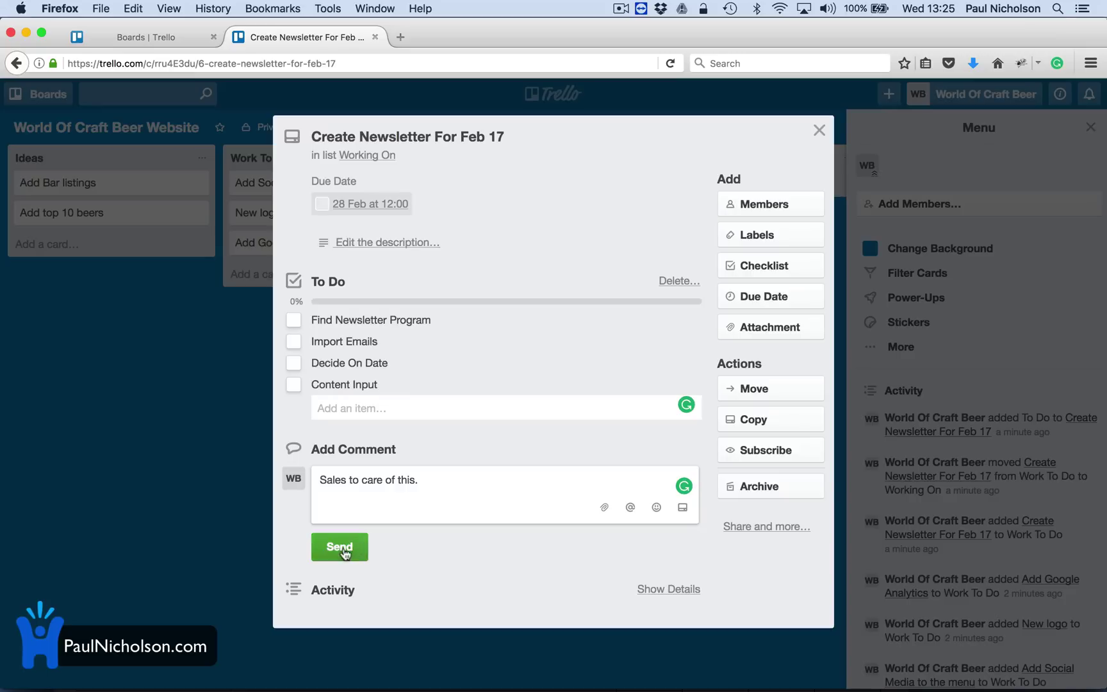
click(343, 548)
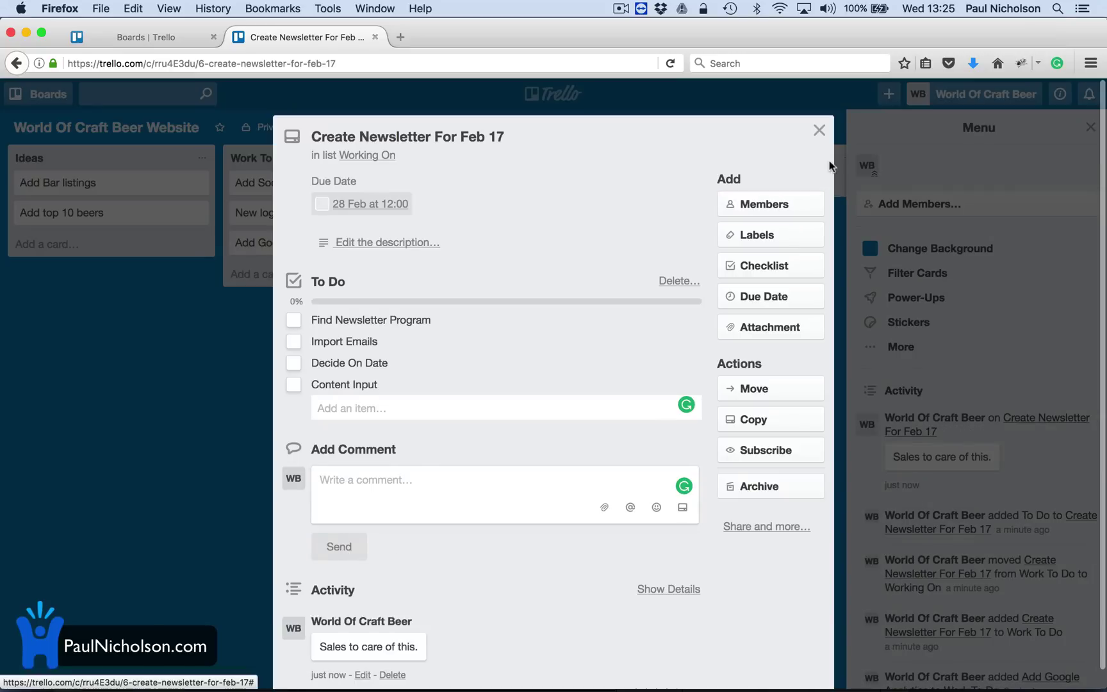
Add the red label to the newsletter card, rename it Marketing, and close the card.
click(782, 238)
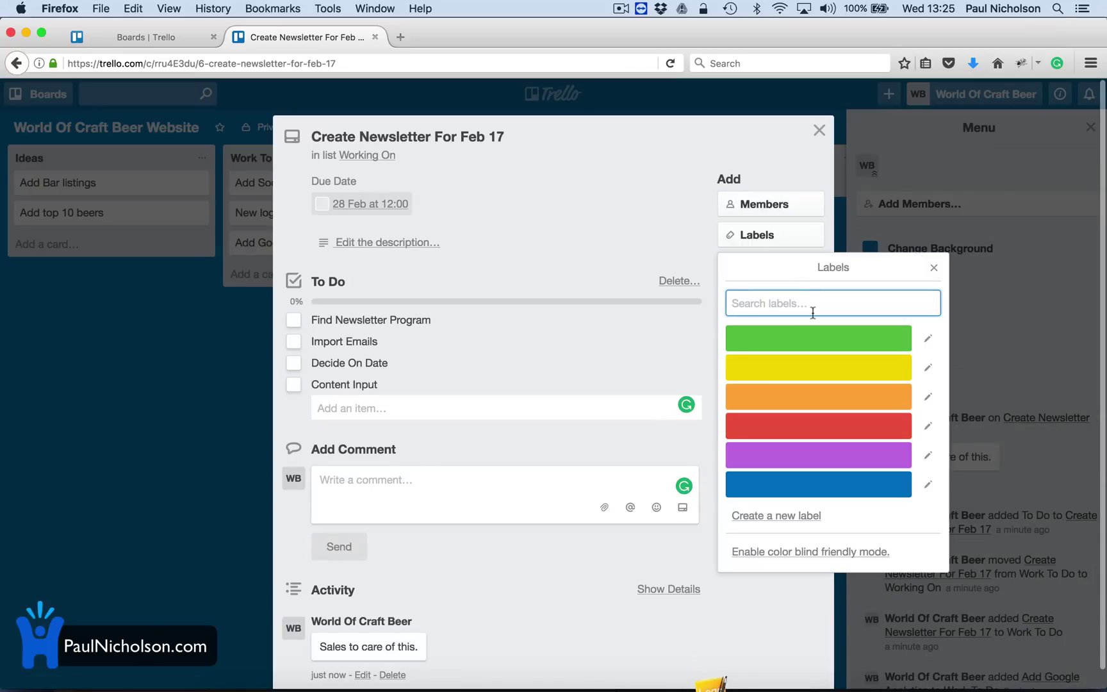
click(781, 426)
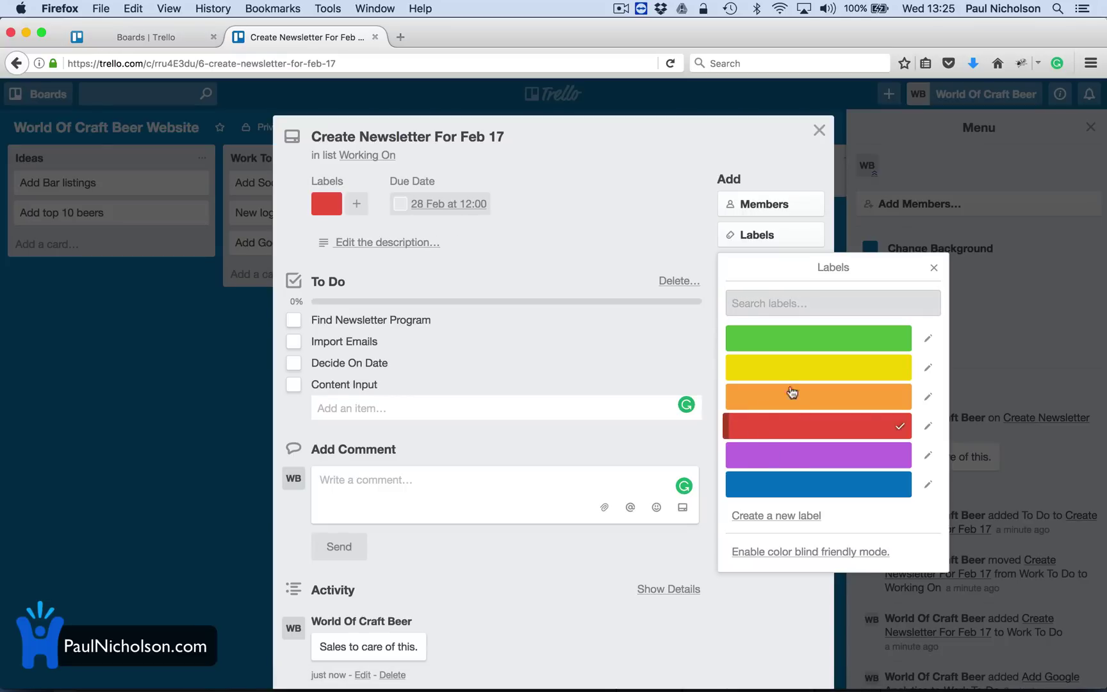
click(927, 426)
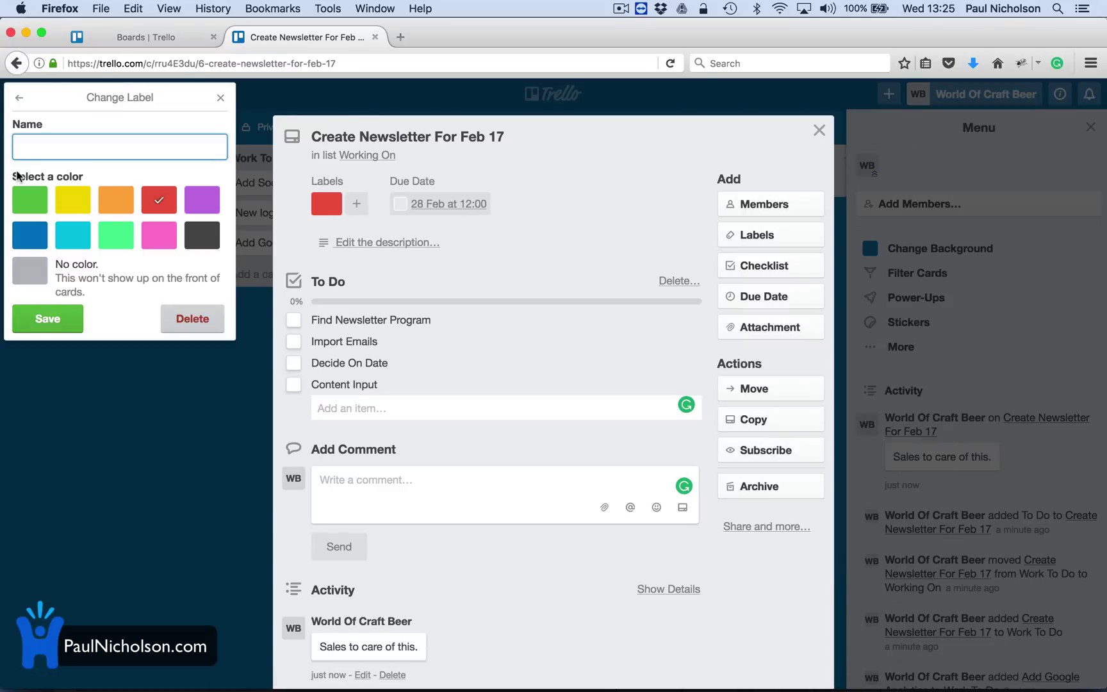
text(Marketing)
click(47, 319)
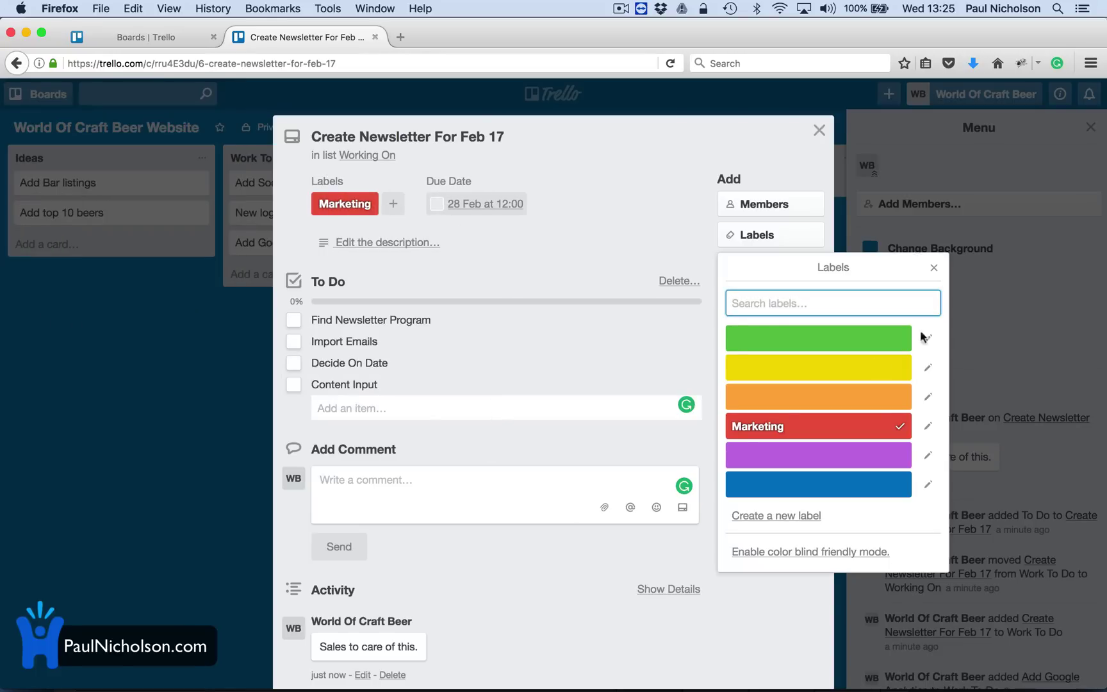
click(934, 268)
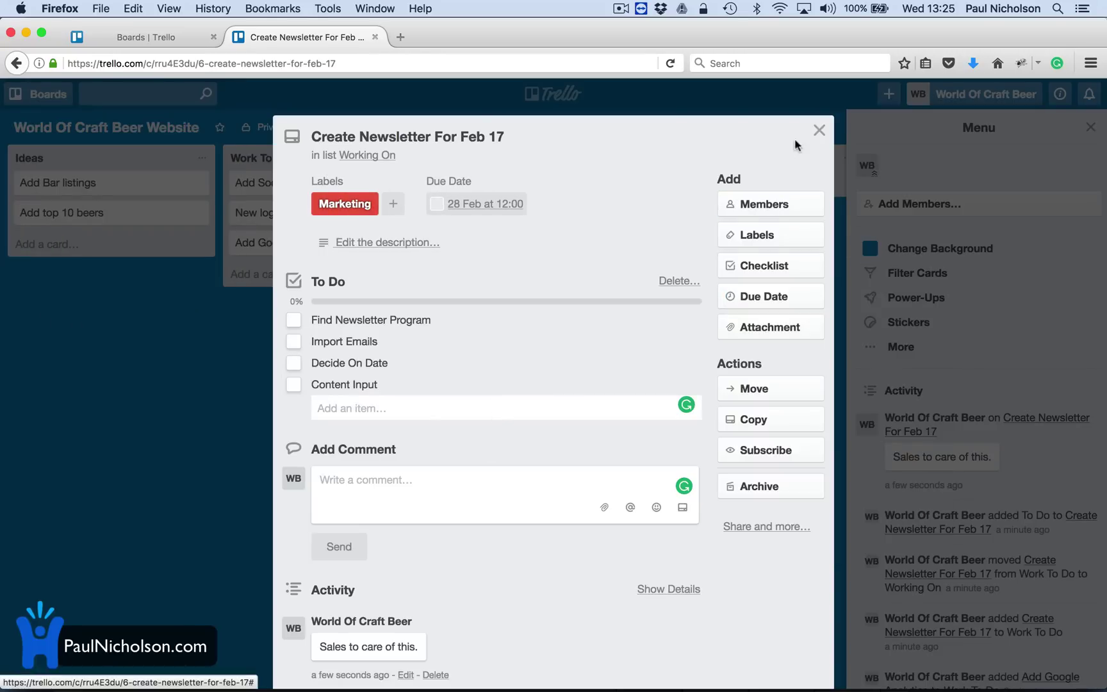
click(820, 130)
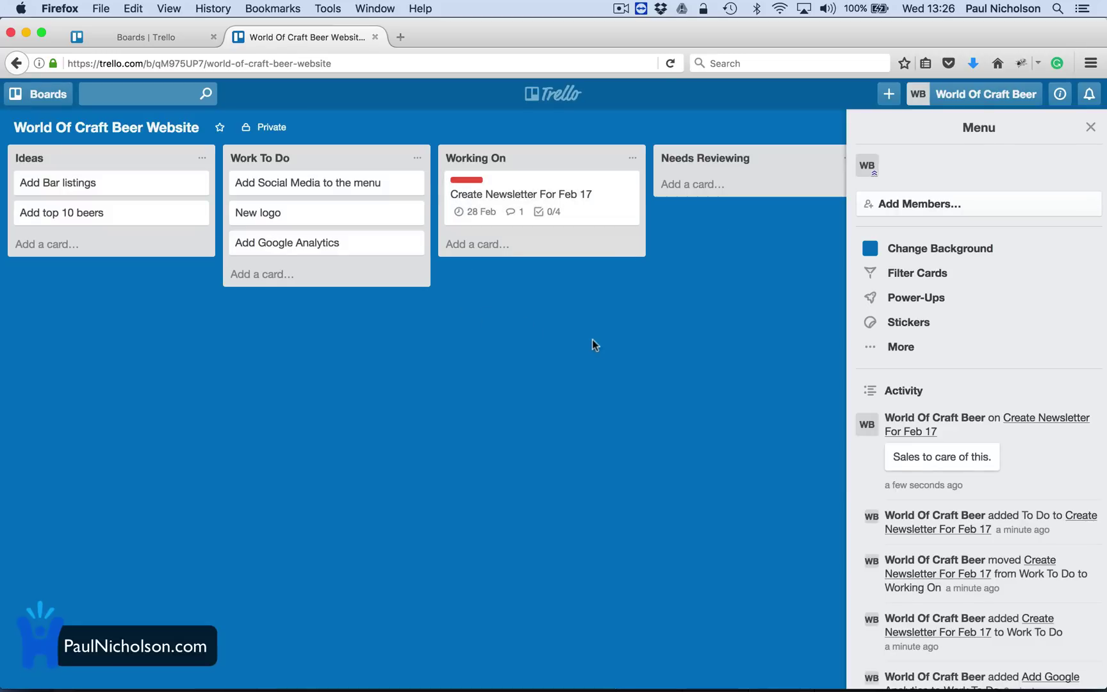
click(941, 272)
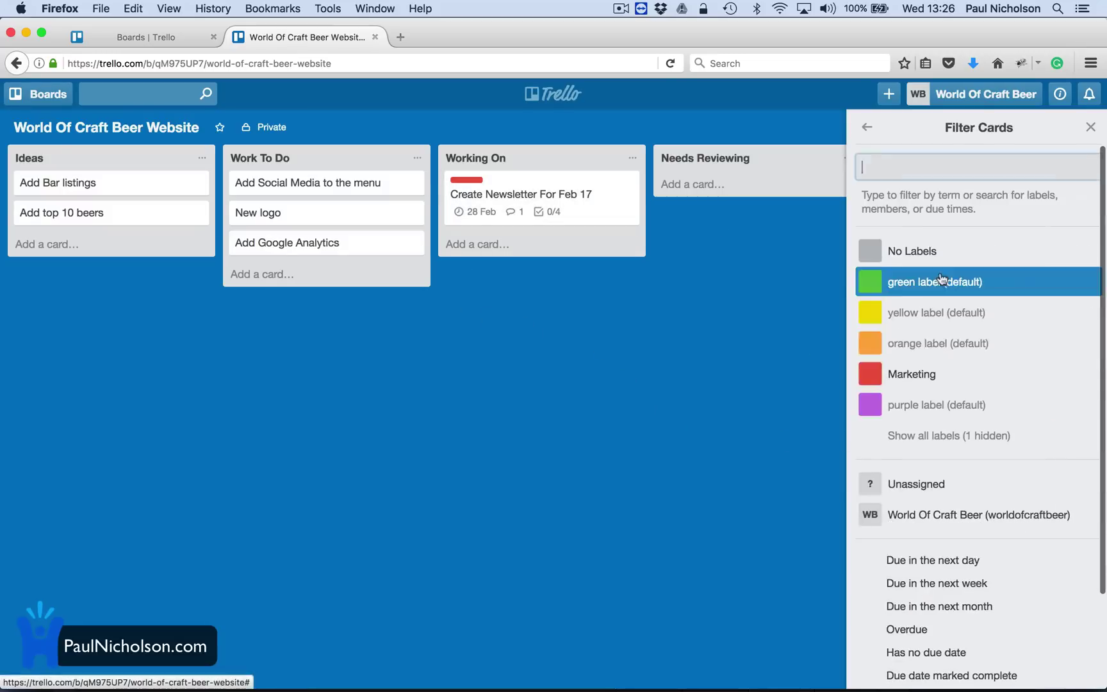
click(952, 373)
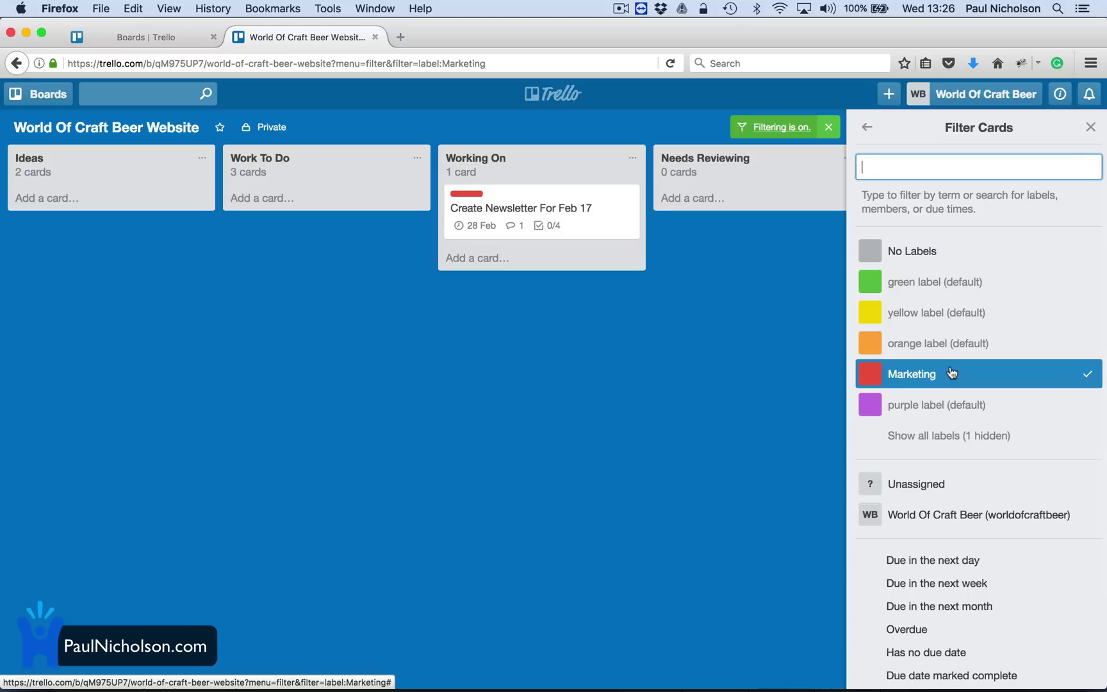
click(951, 373)
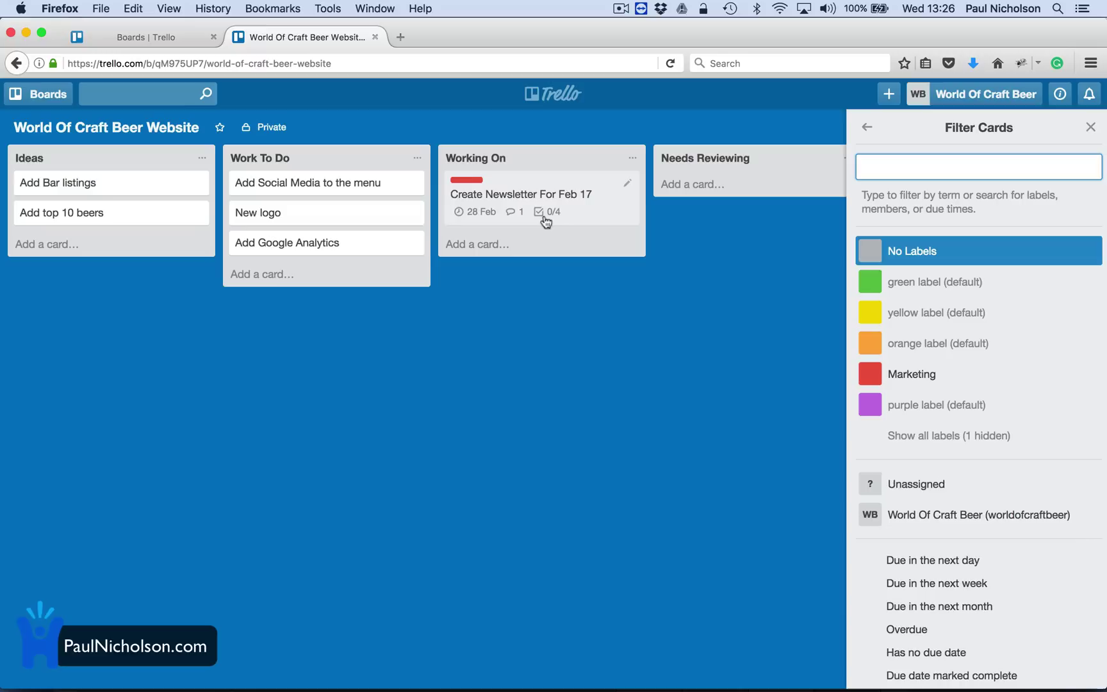
click(485, 223)
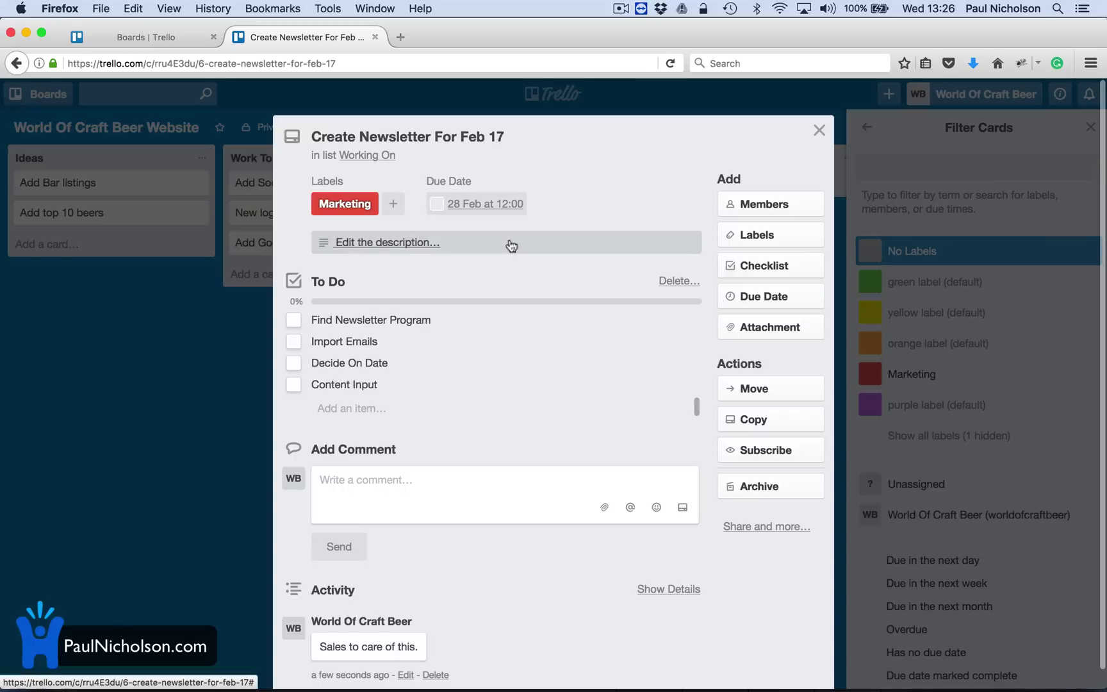
click(819, 130)
Search Add Members for Marketing World Of Craft Beer and create a board invite link.
click(867, 130)
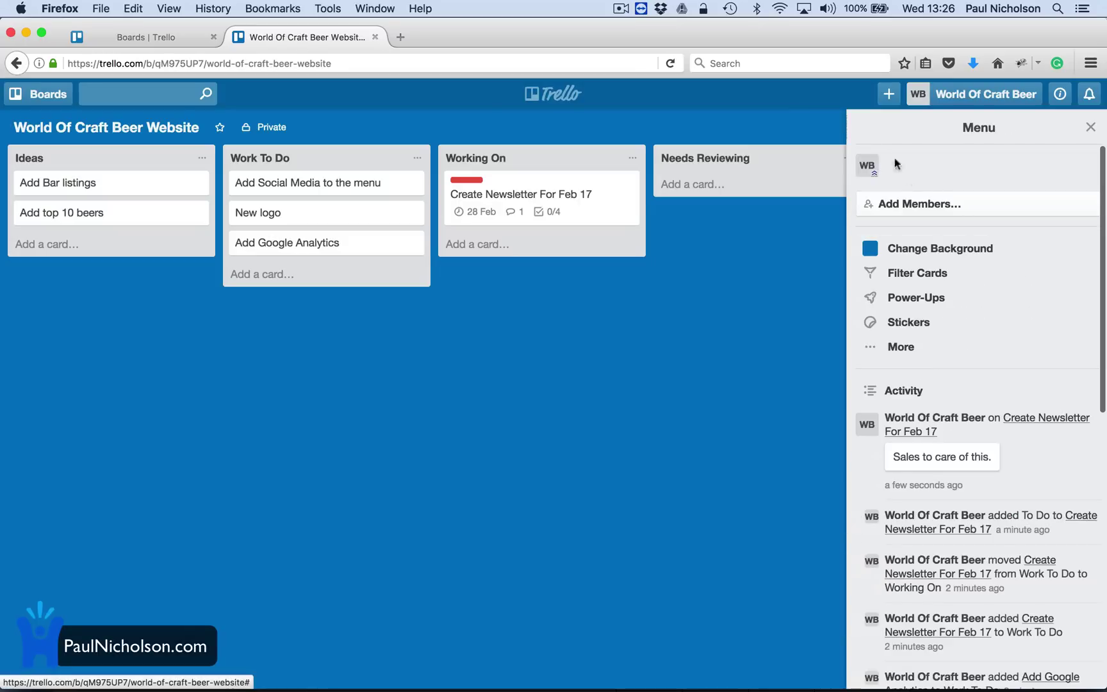
click(919, 204)
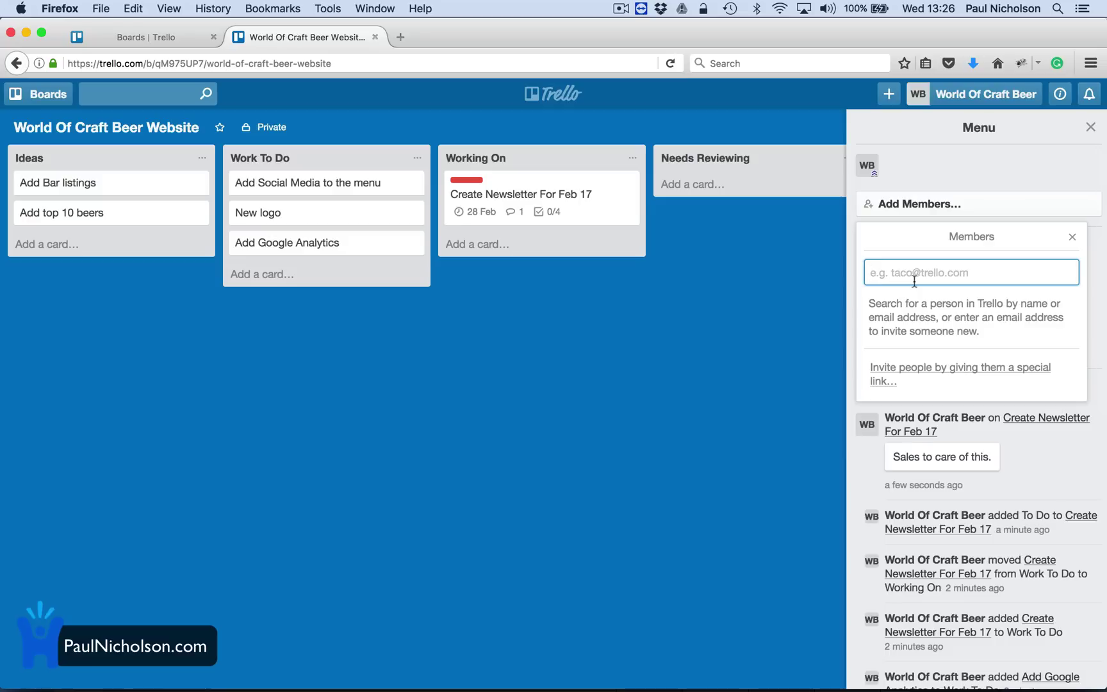
text(Market)
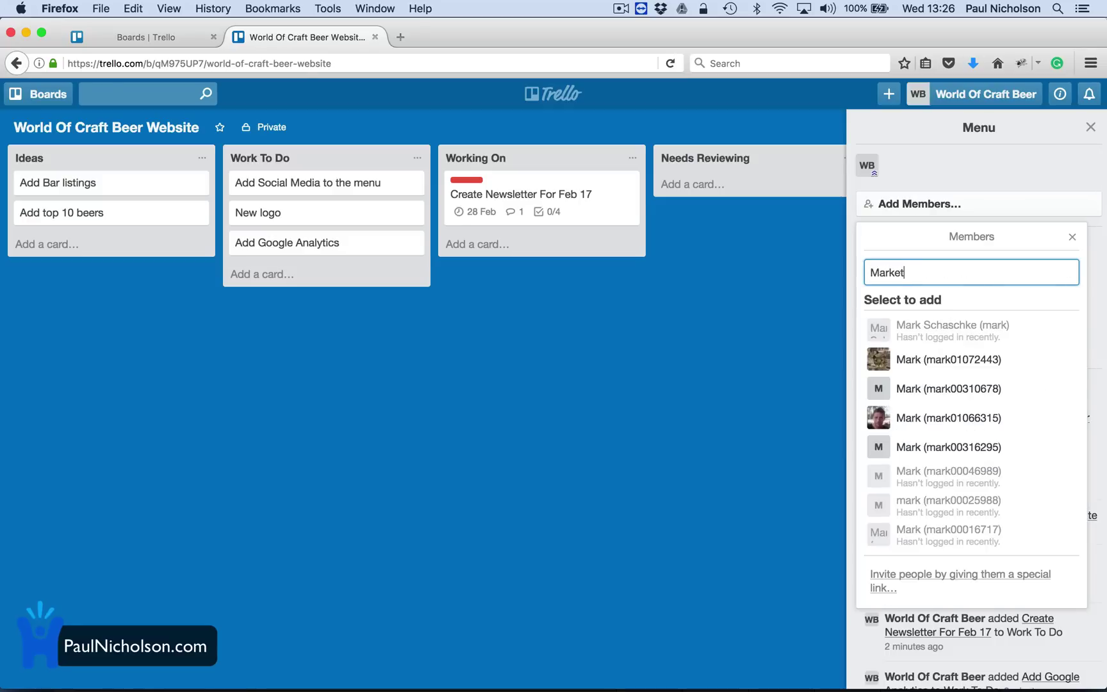
text(ing World Of Cra)
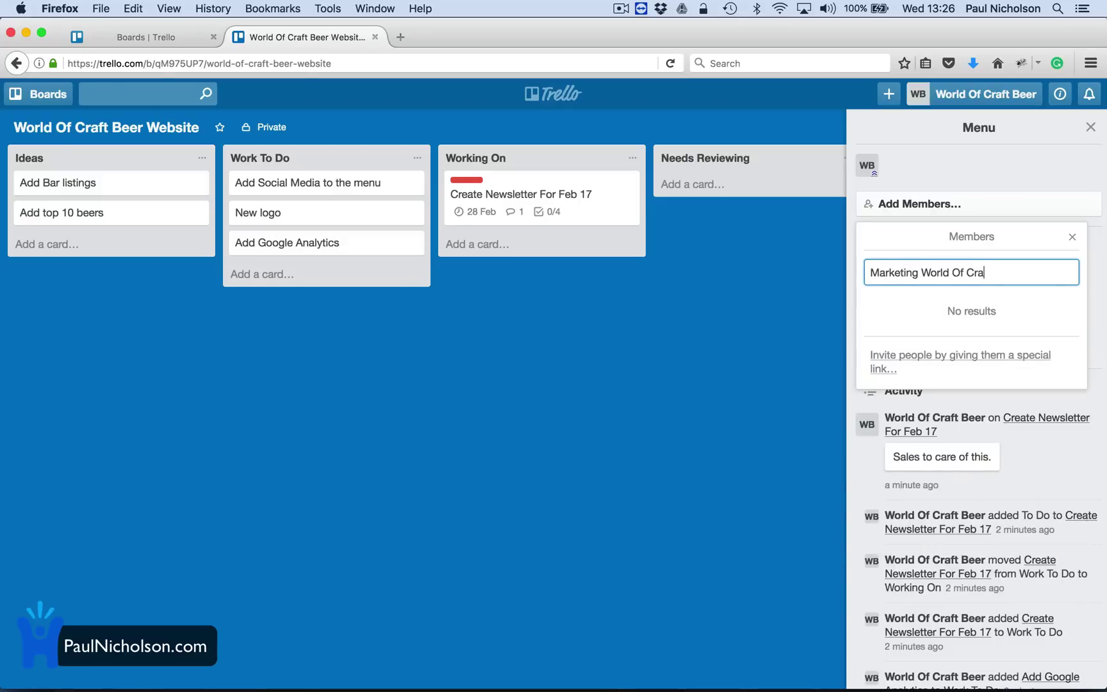
text(ft Beer)
click(928, 358)
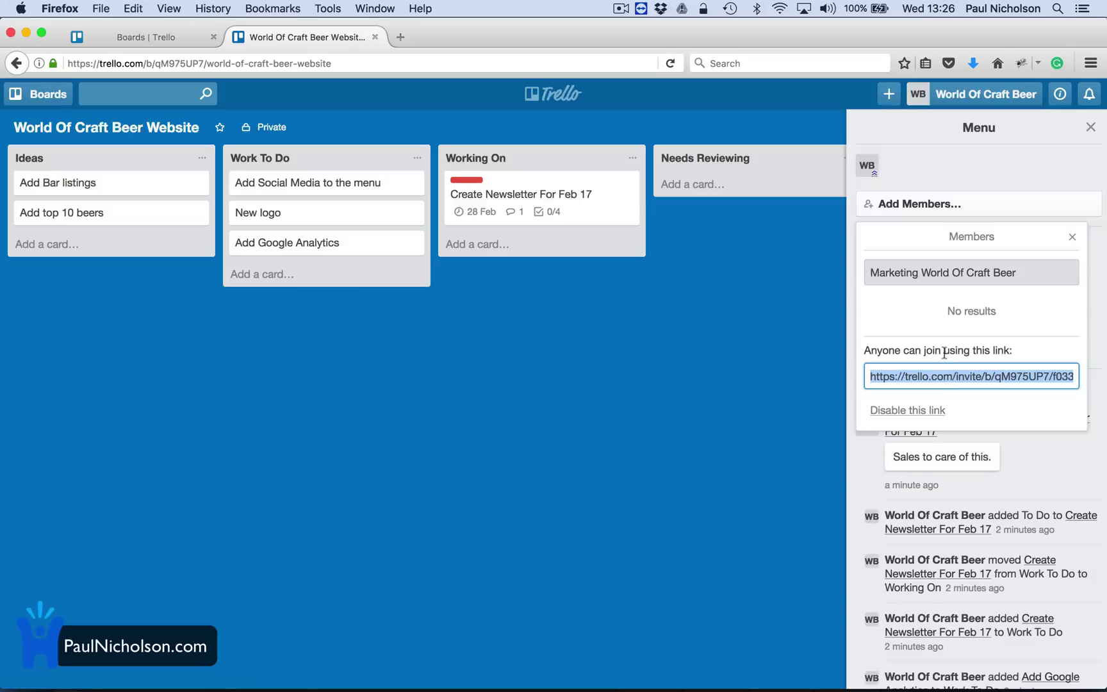
click(973, 310)
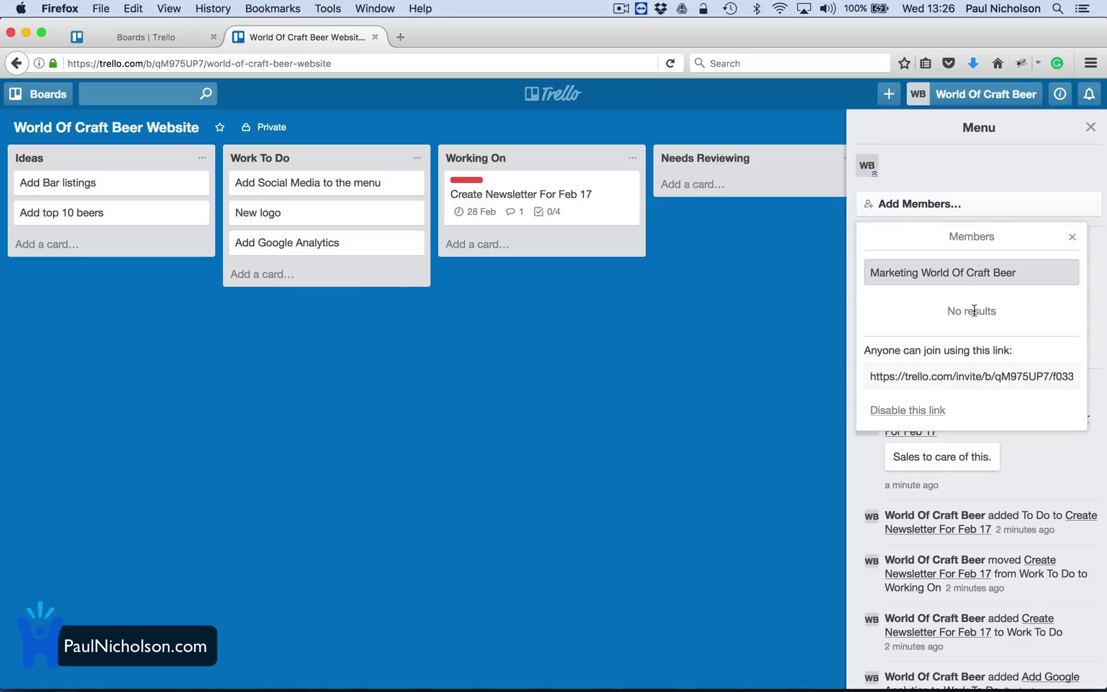
click(764, 394)
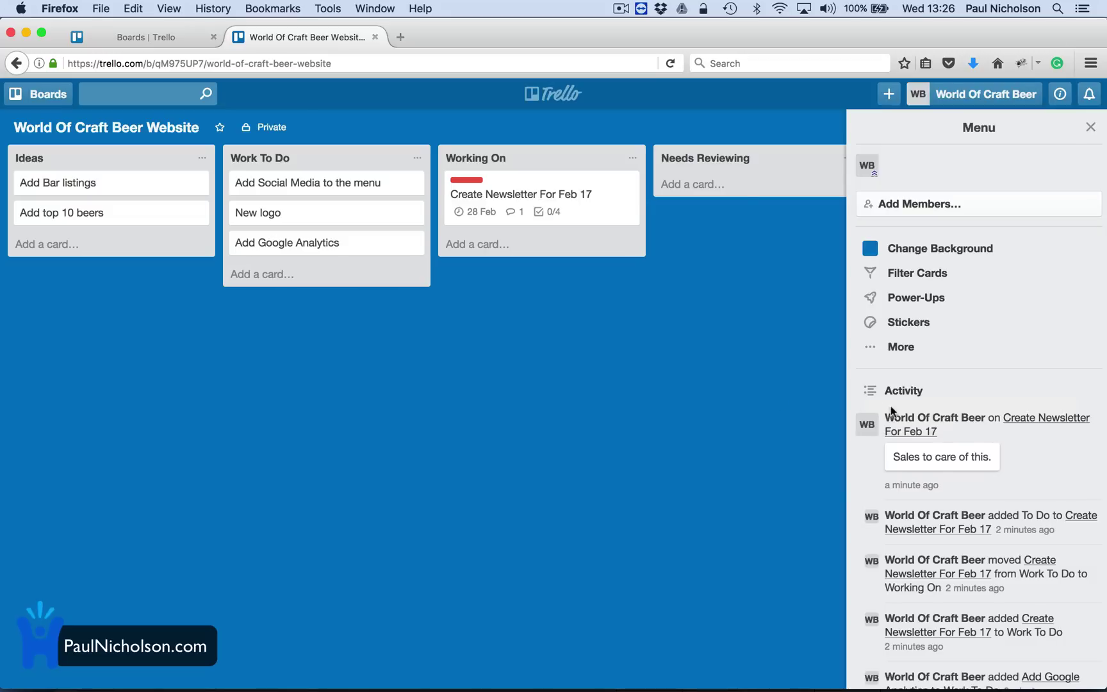
Invite the marketing e-mail address as Marketing WOC Beer and add that member to the newsletter card.
click(978, 205)
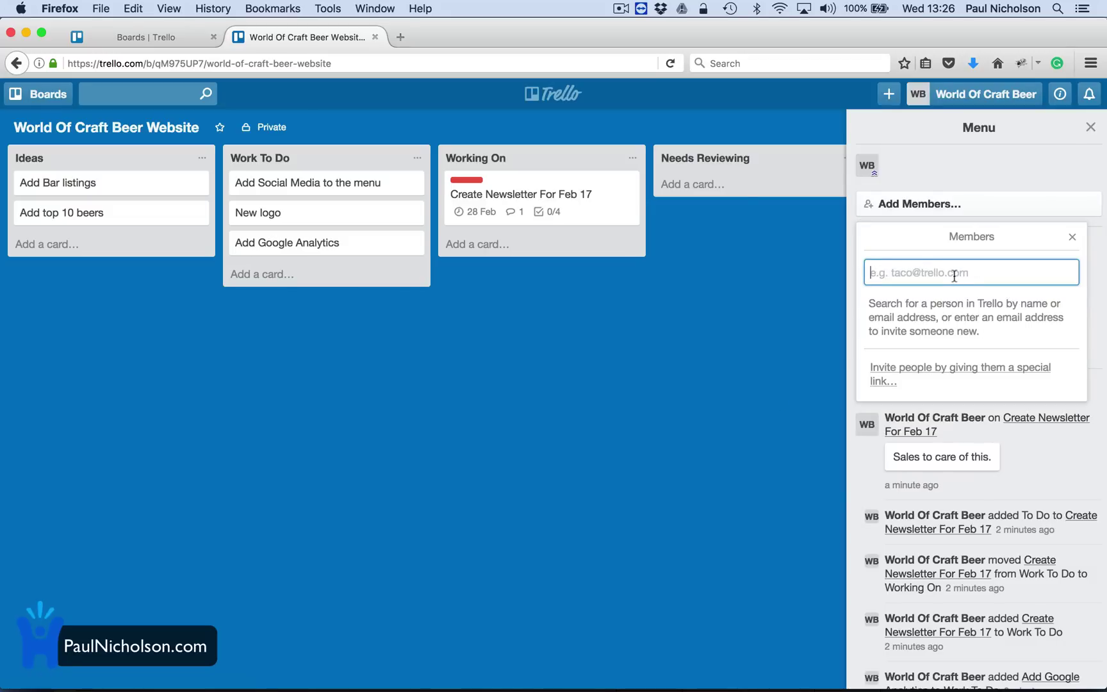
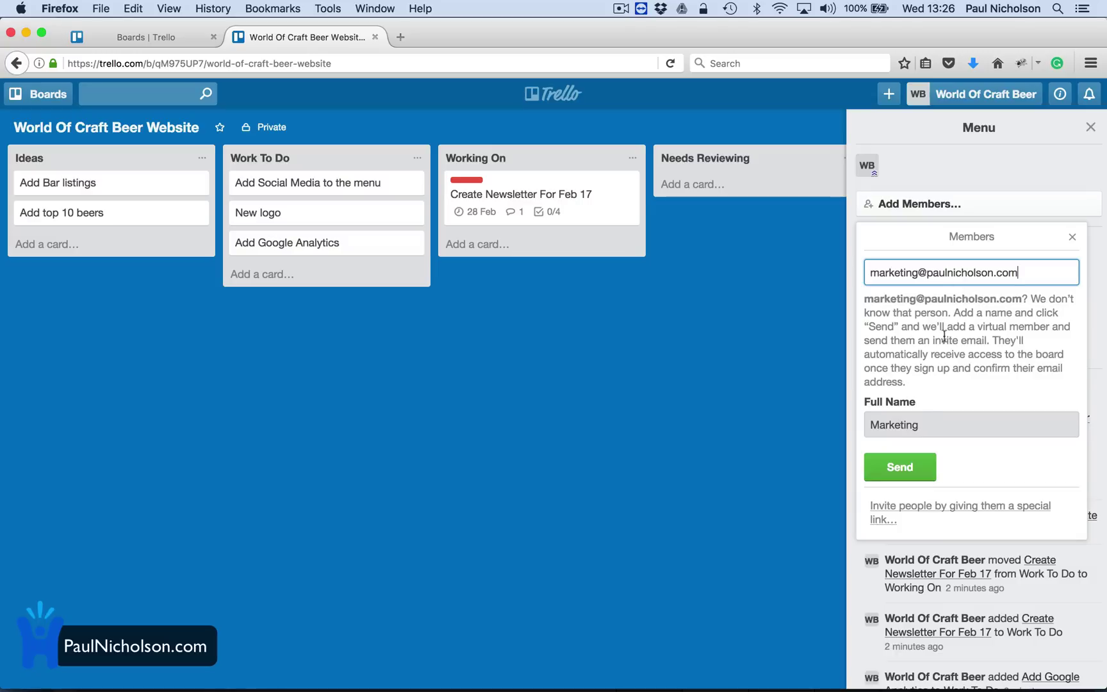
click(933, 423)
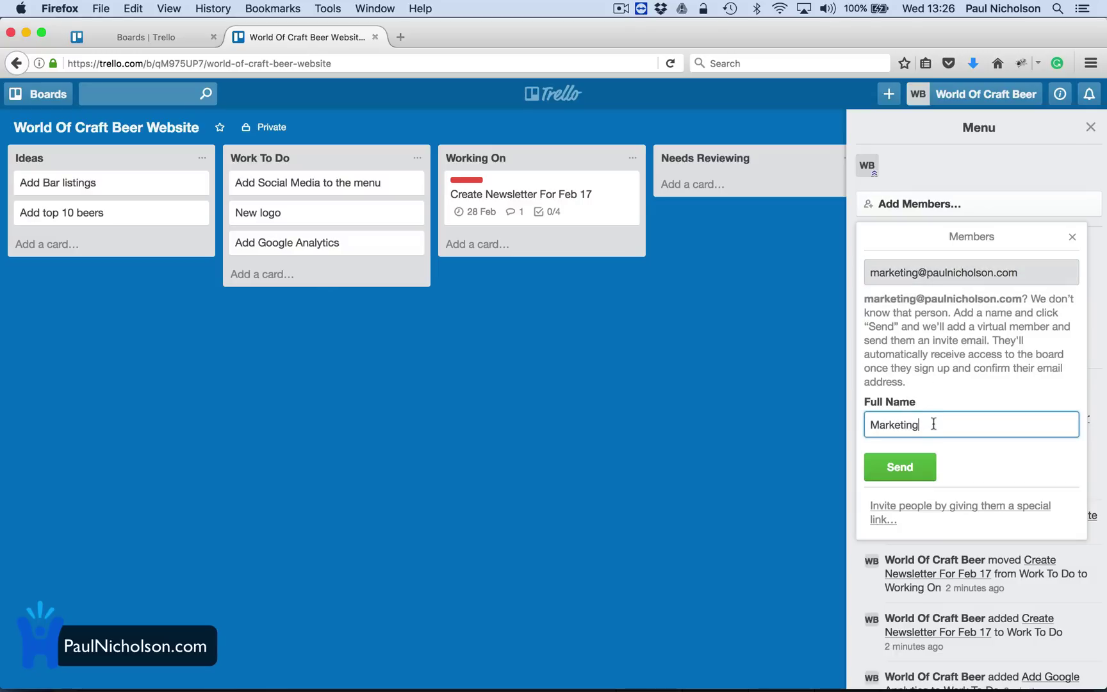
text(Wor)
key(BackSpace)
key(BackSpace)
key(BackSpace)
text(WOC Beer)
click(907, 473)
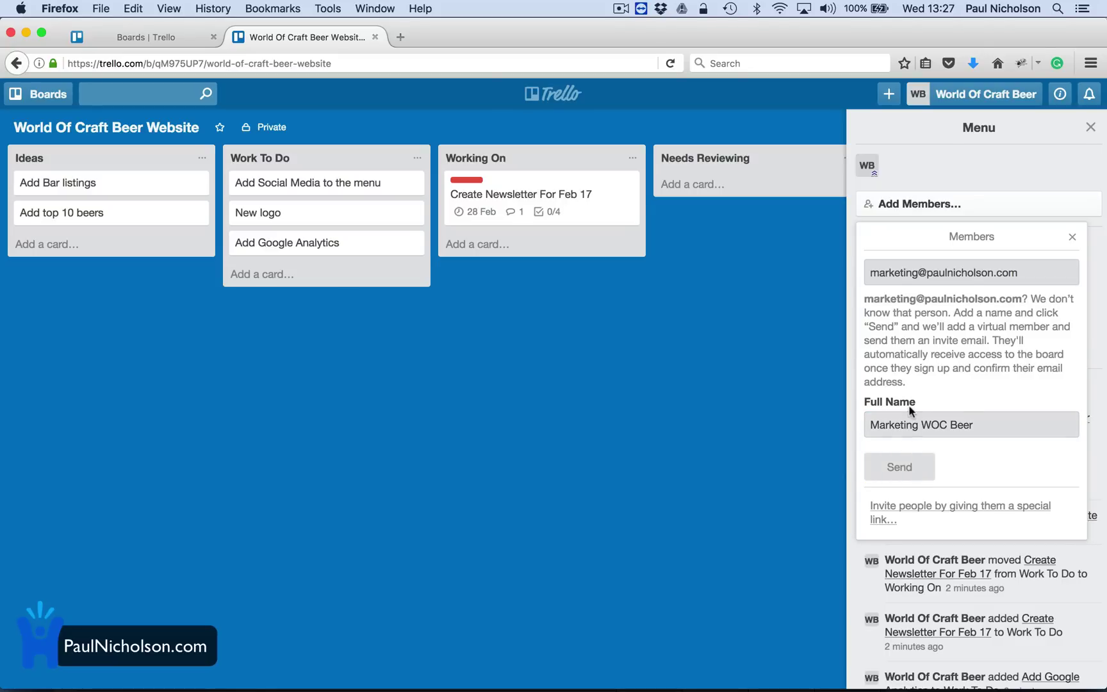
key(Return)
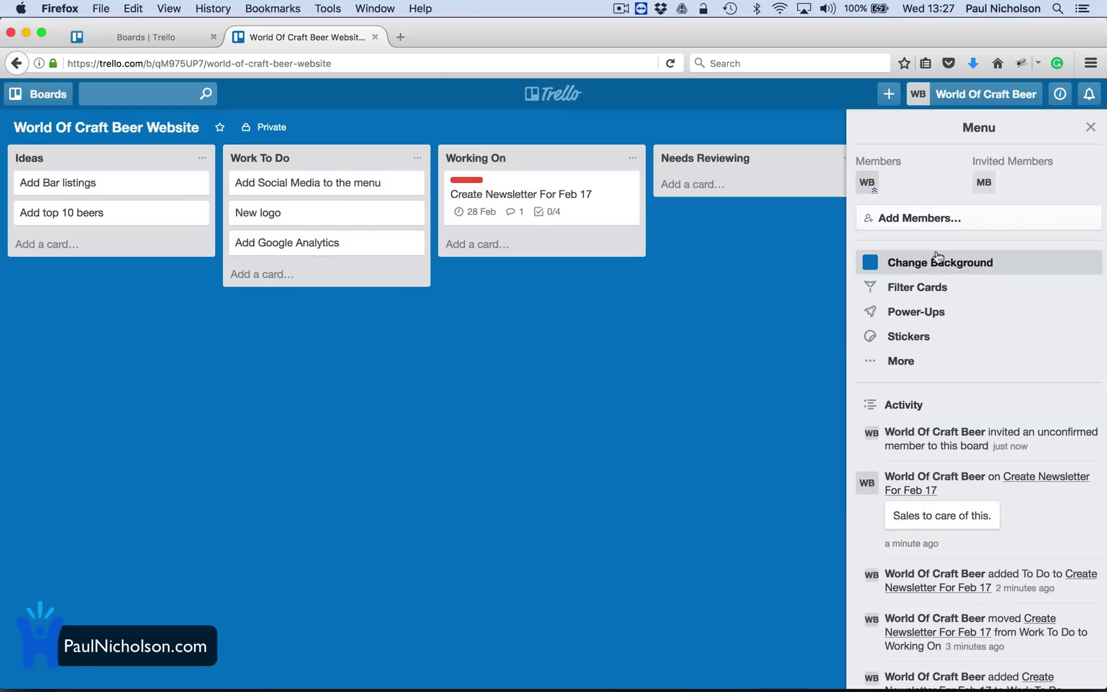
drag(984, 187, 594, 204)
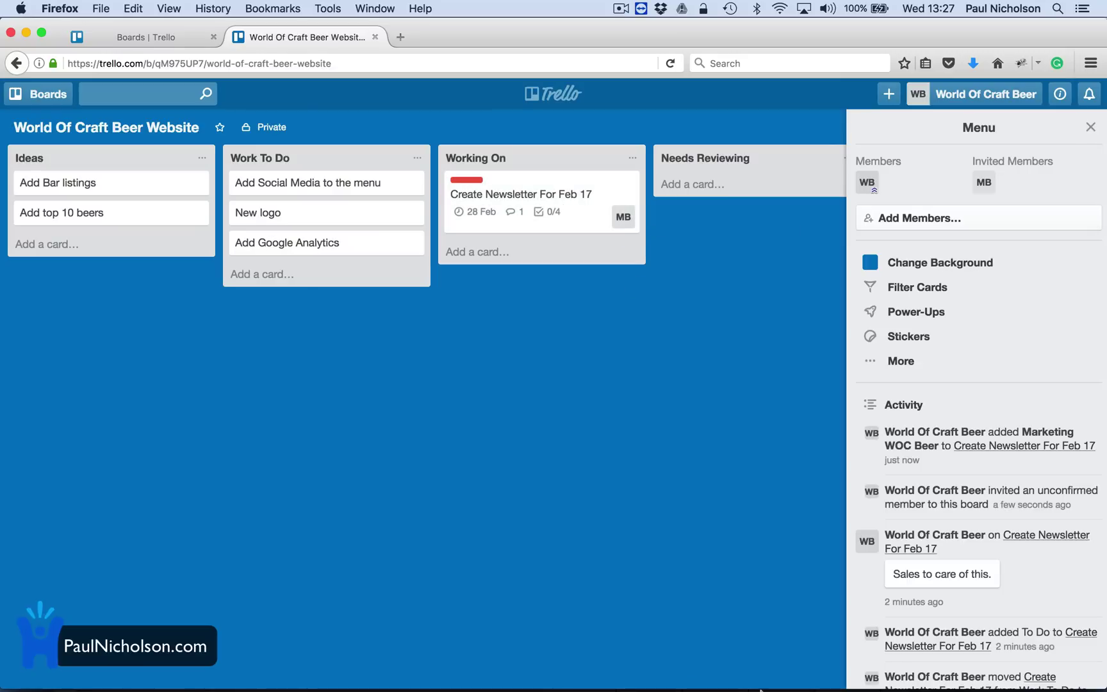
In Mail, open the Trello invitation e-mail for the World Of Craft Beer Website board.
click(747, 669)
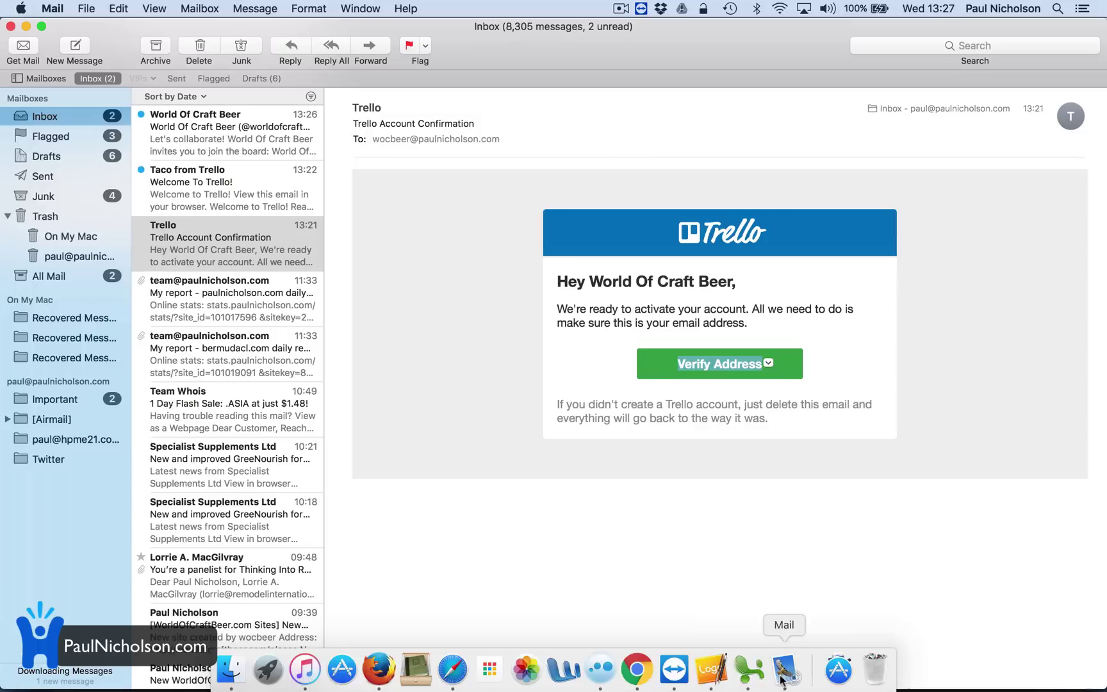
click(207, 185)
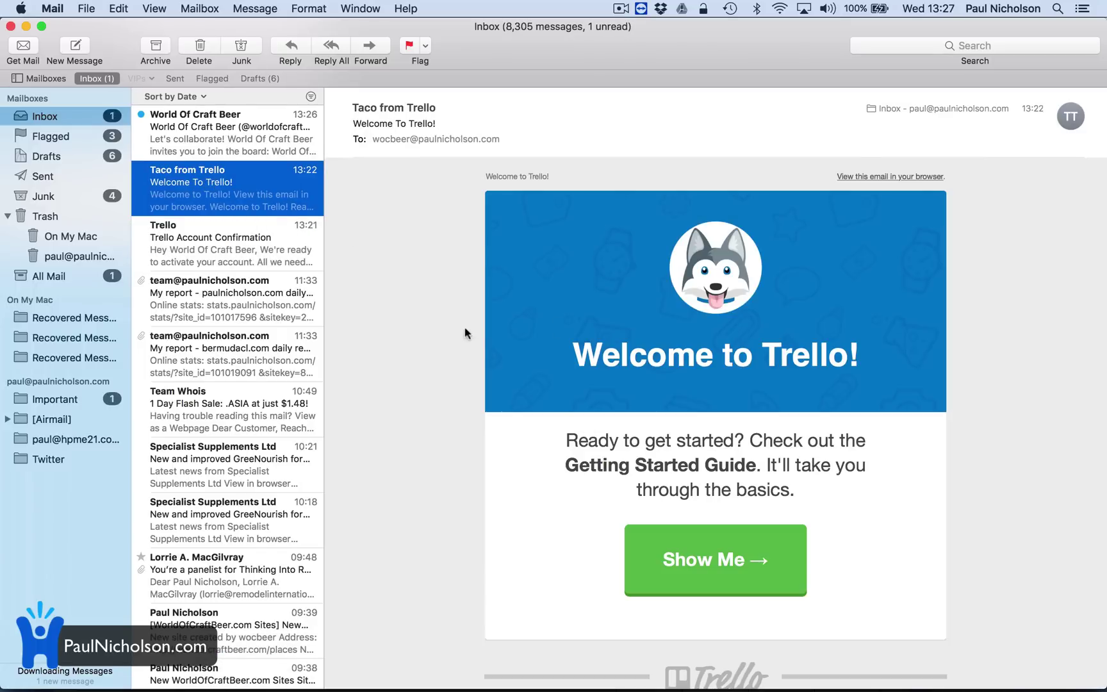
click(219, 132)
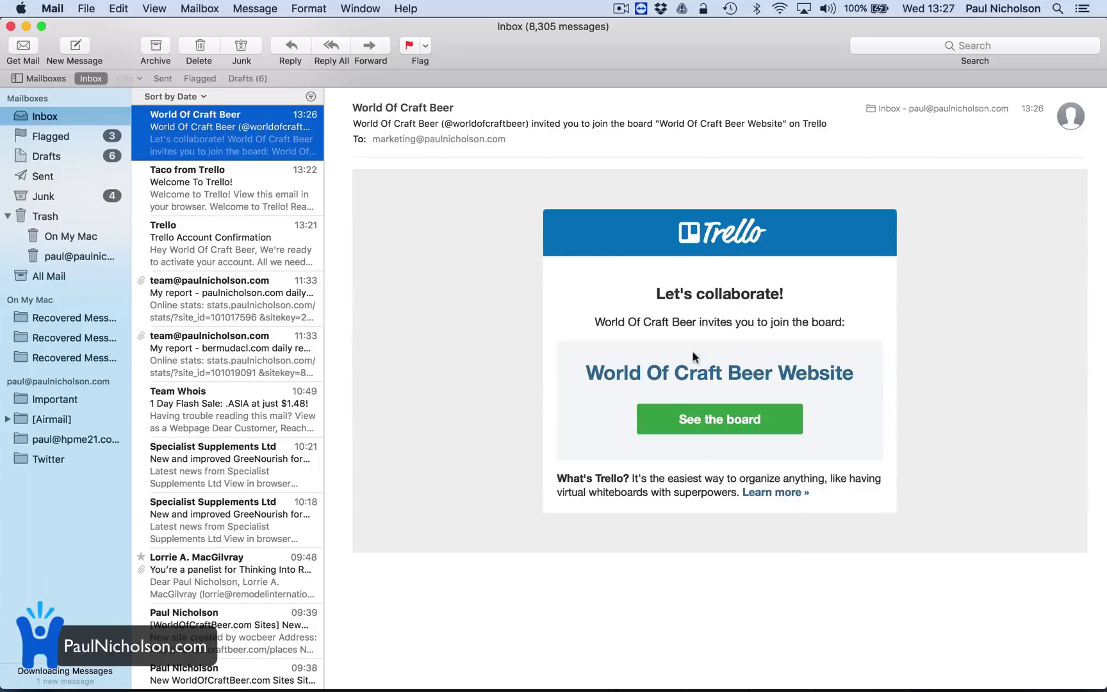
mouse_move(671, 684)
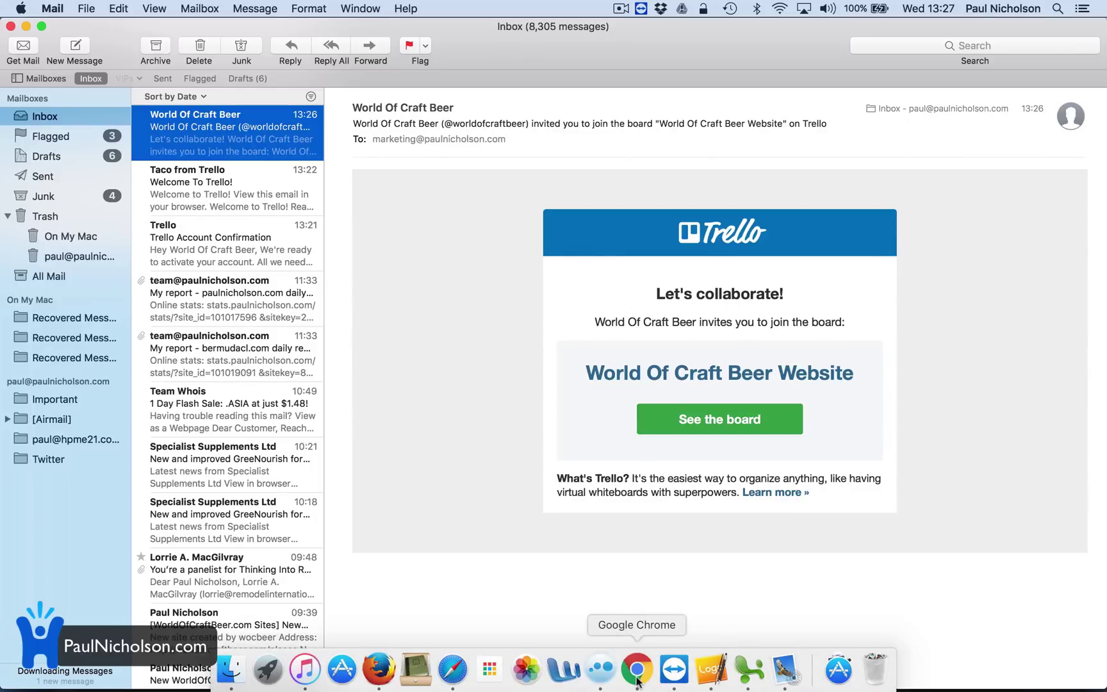
Check the Trello login page in Chrome, then return to the board in Firefox.
click(641, 678)
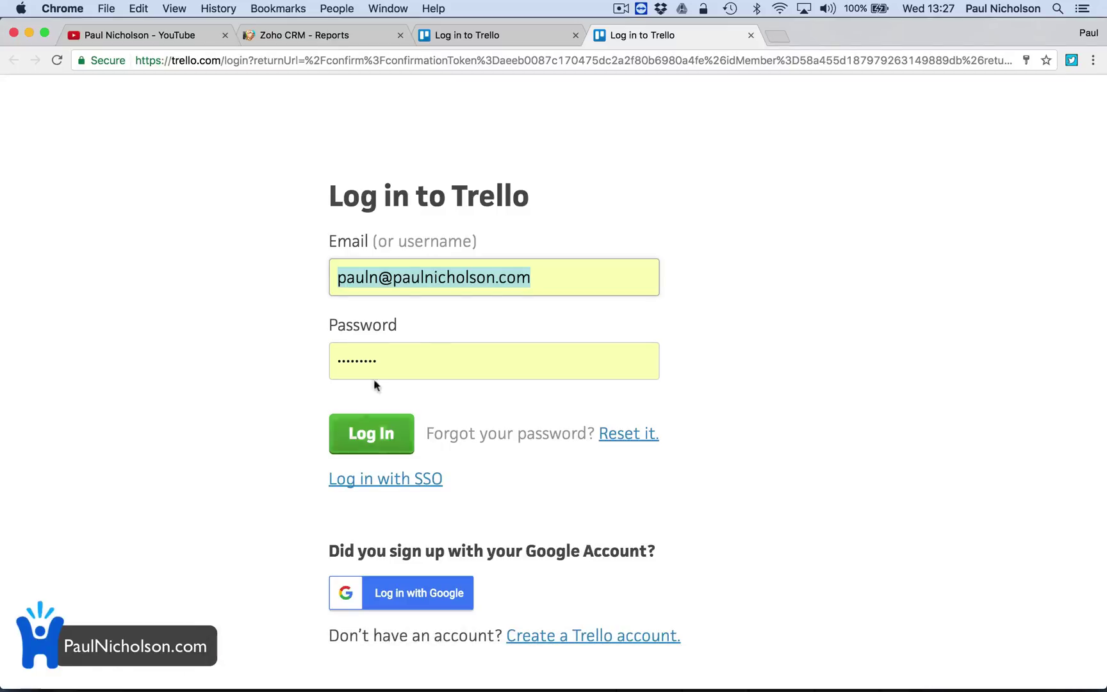
mouse_move(346, 685)
click(379, 670)
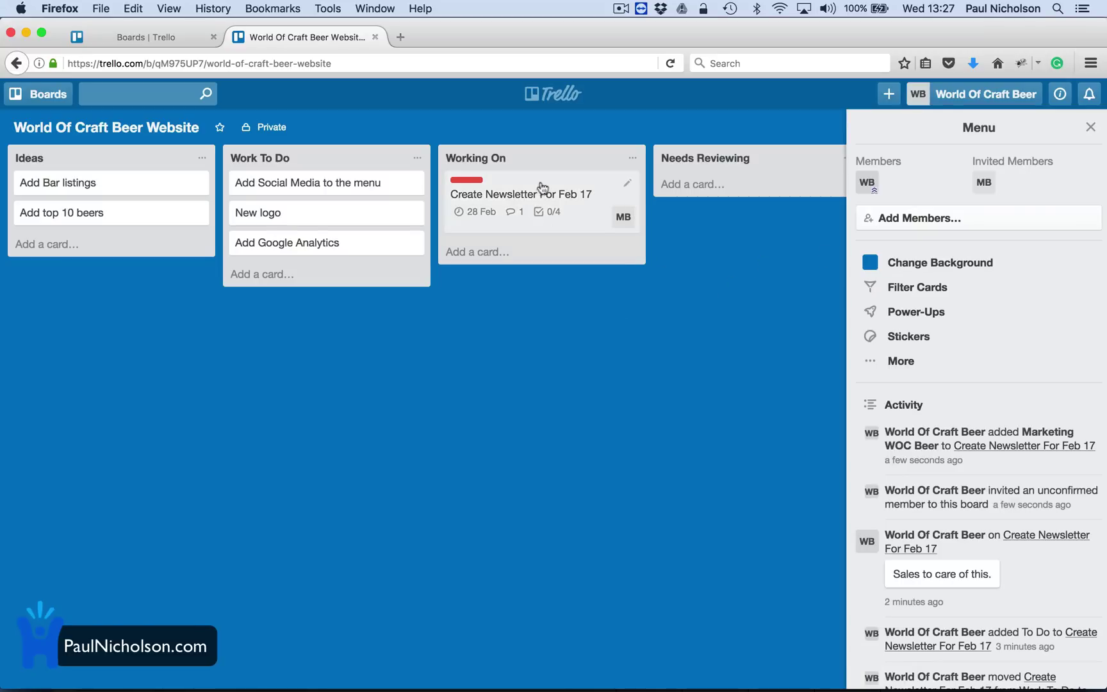
Tick all four checklist items on the Create Newsletter For Feb 17 card.
click(559, 221)
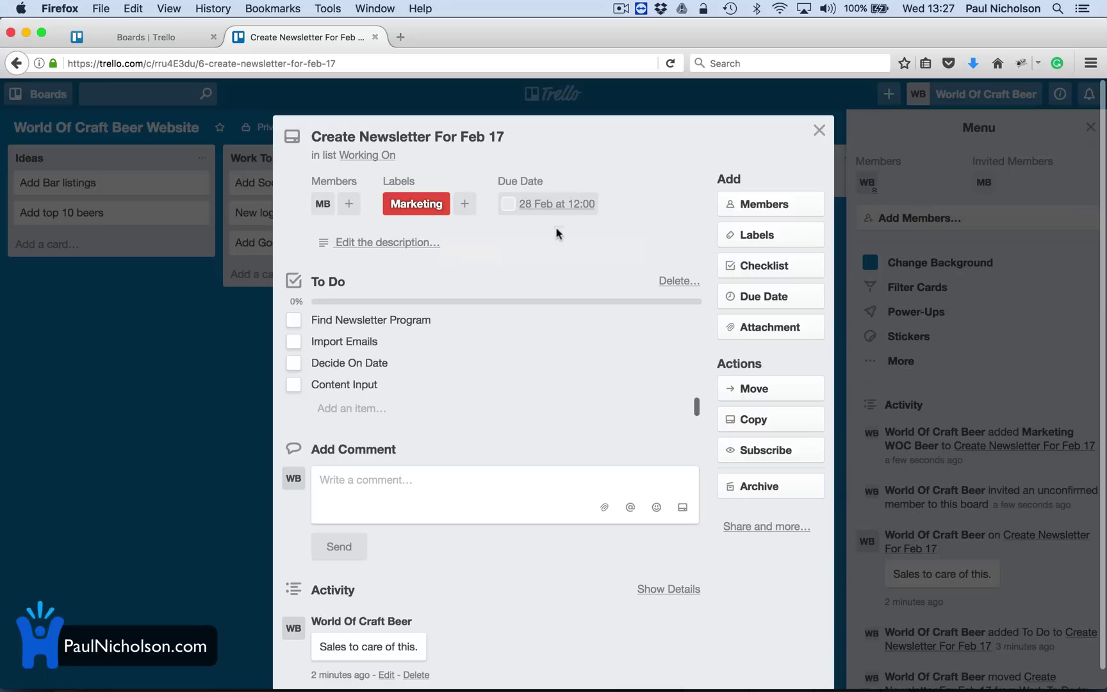
click(343, 320)
click(293, 320)
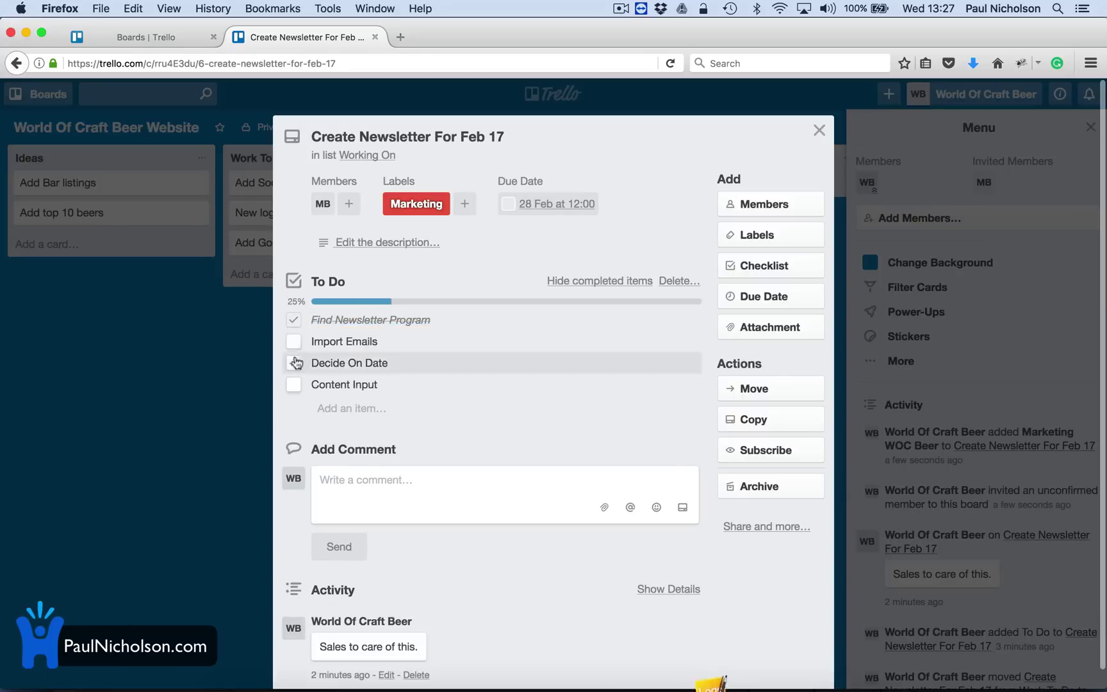
click(294, 341)
click(293, 363)
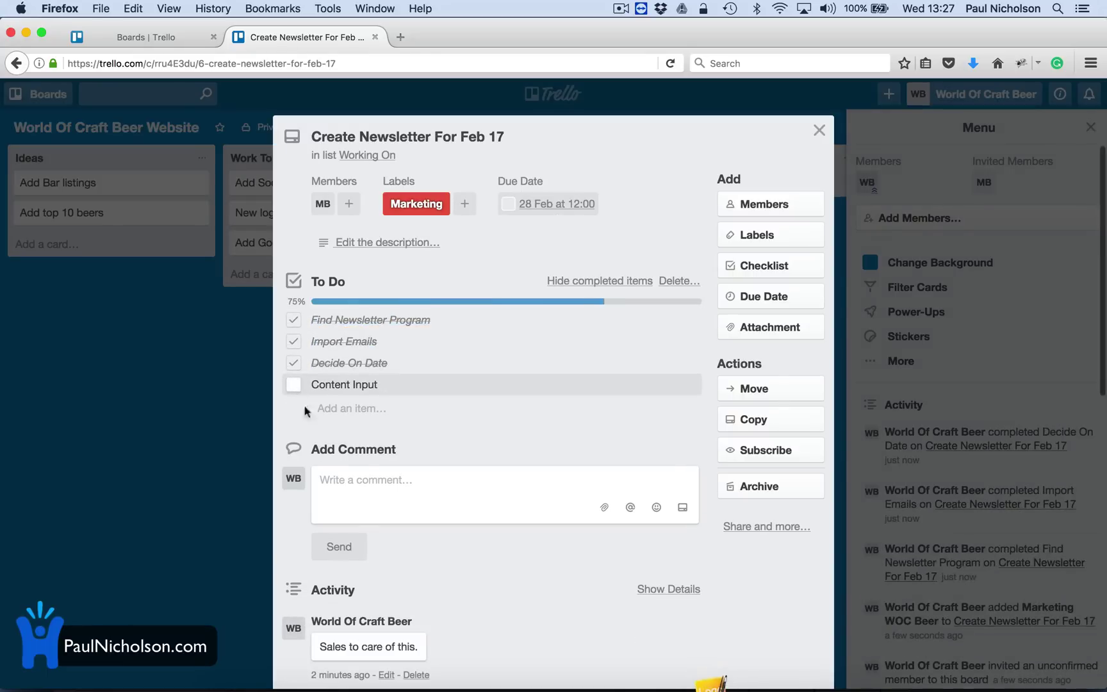
click(293, 384)
Post a comment saying the newsletter card is ready for review.
click(330, 487)
text(A)
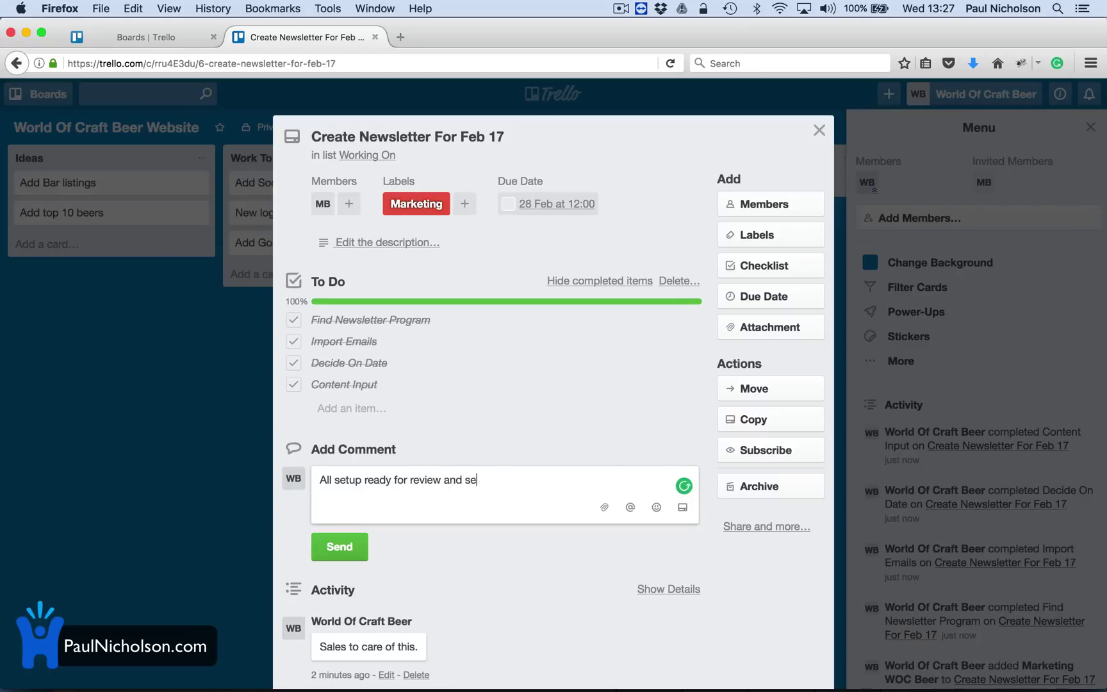
key(BackSpace)
key(BackSpace)
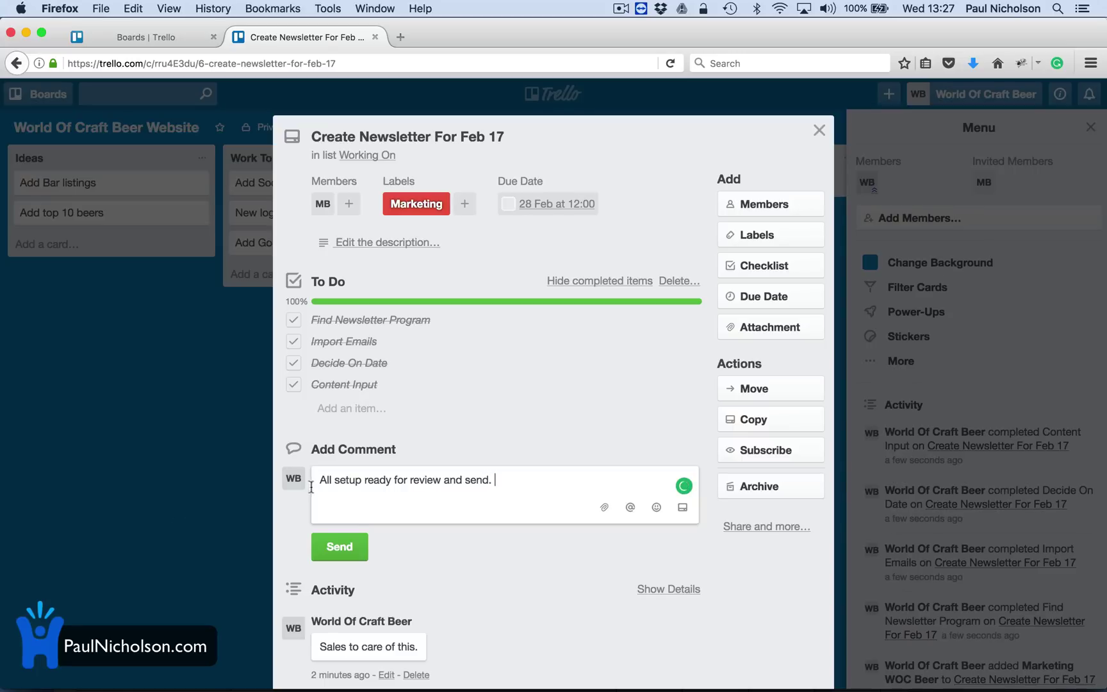
click(341, 544)
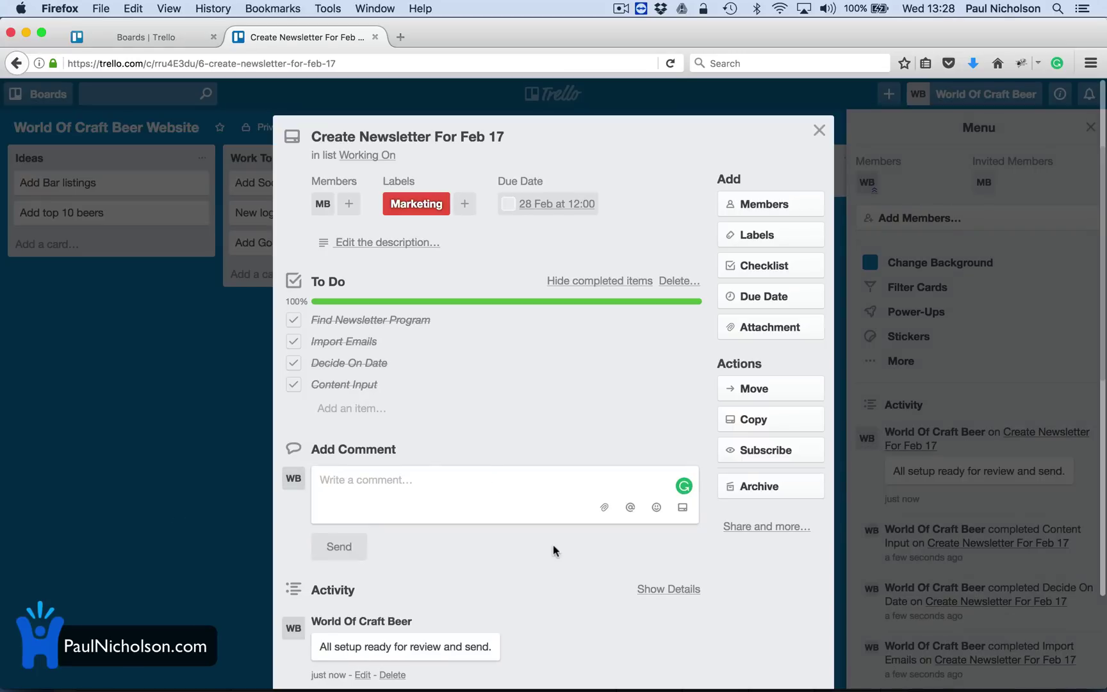
Move the newsletter card into Needs Reviewing and add the WB member to it.
click(819, 130)
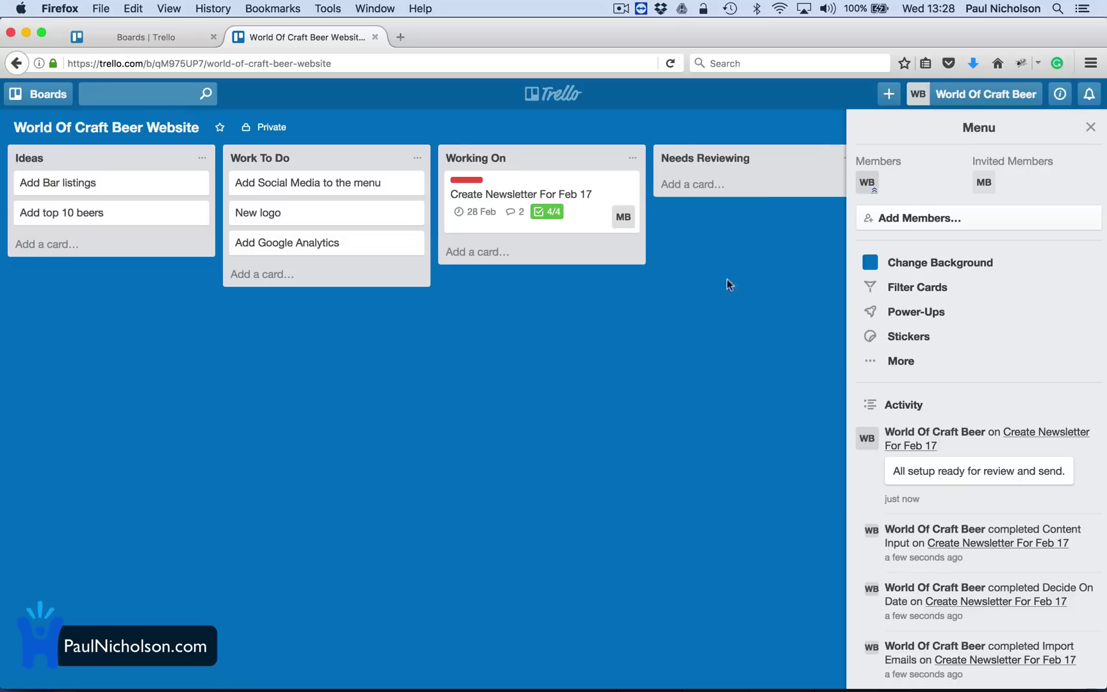
drag(486, 189, 527, 208)
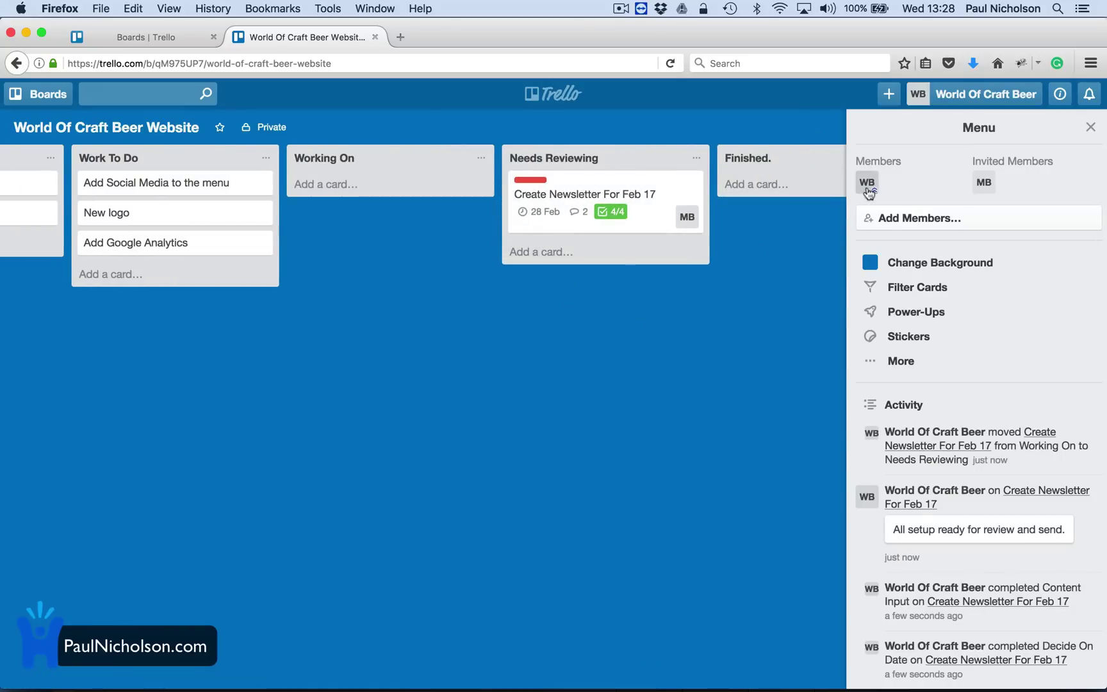
drag(869, 185, 672, 222)
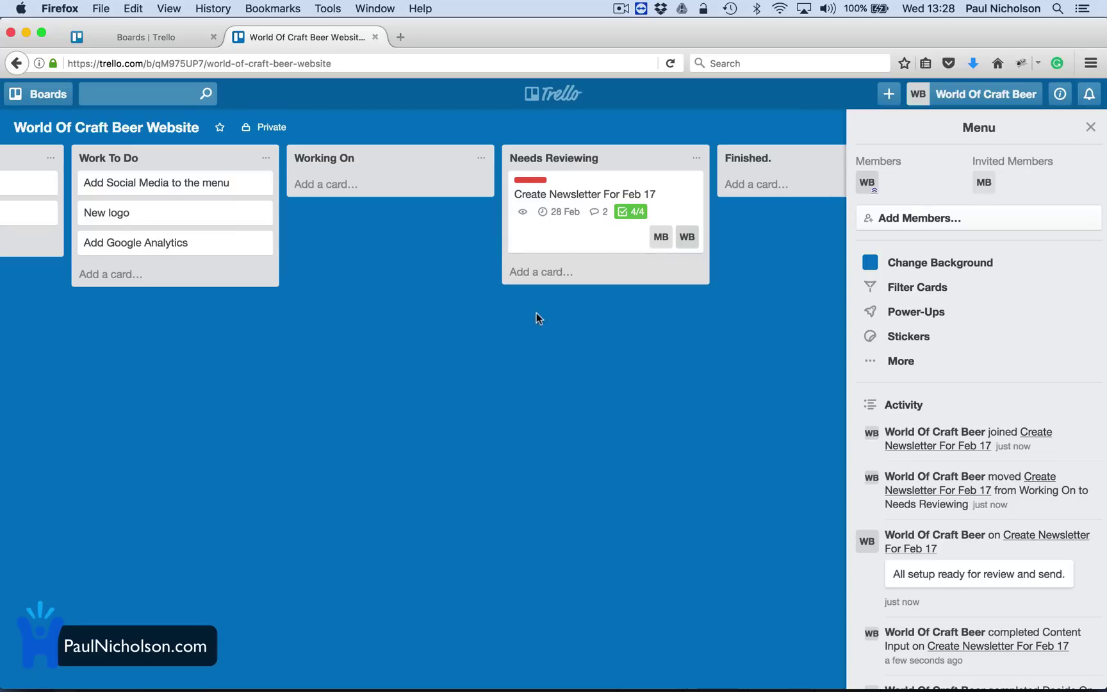
Attach the social media PNG image from Downloads to the New logo card.
scroll(255, 294, left, 5)
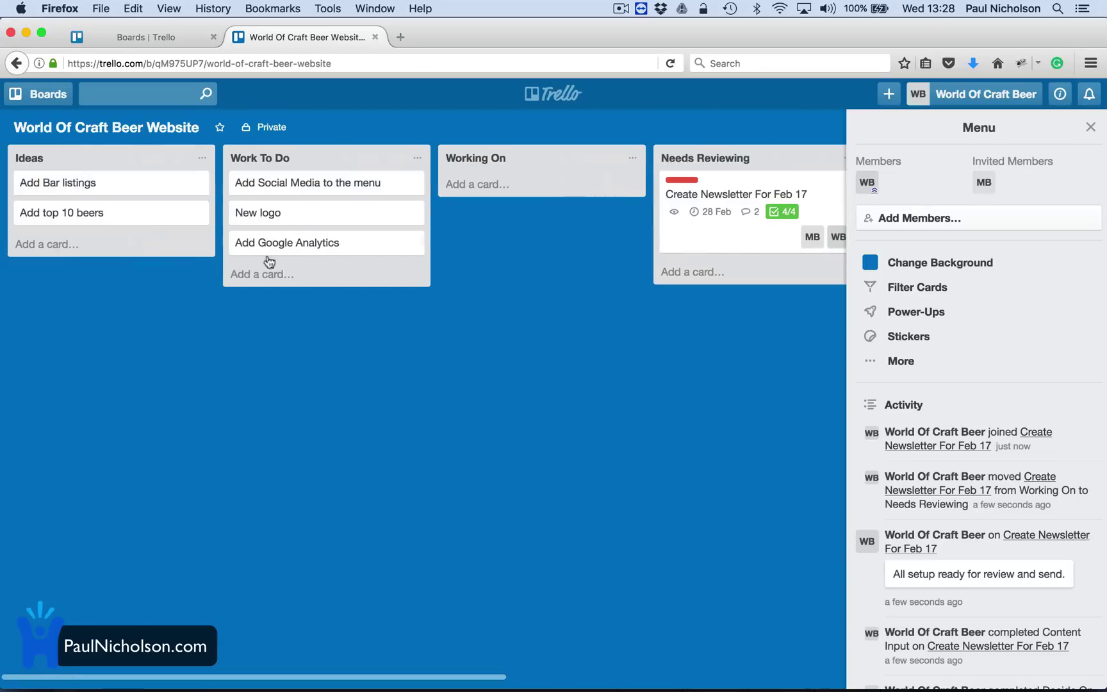
click(289, 214)
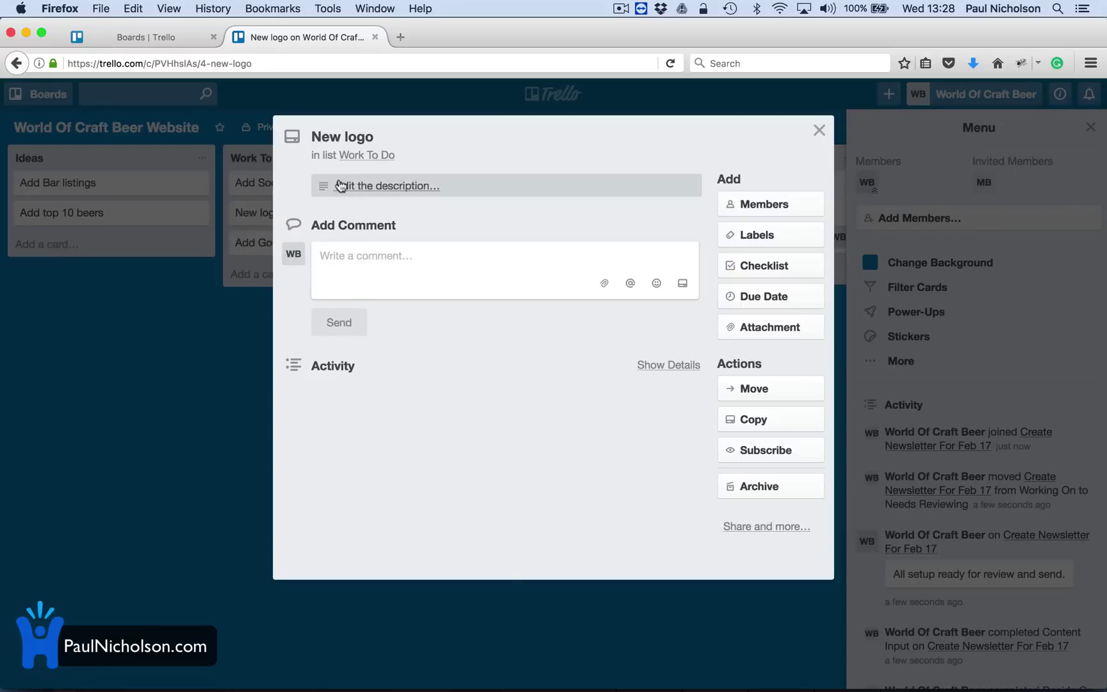
click(745, 330)
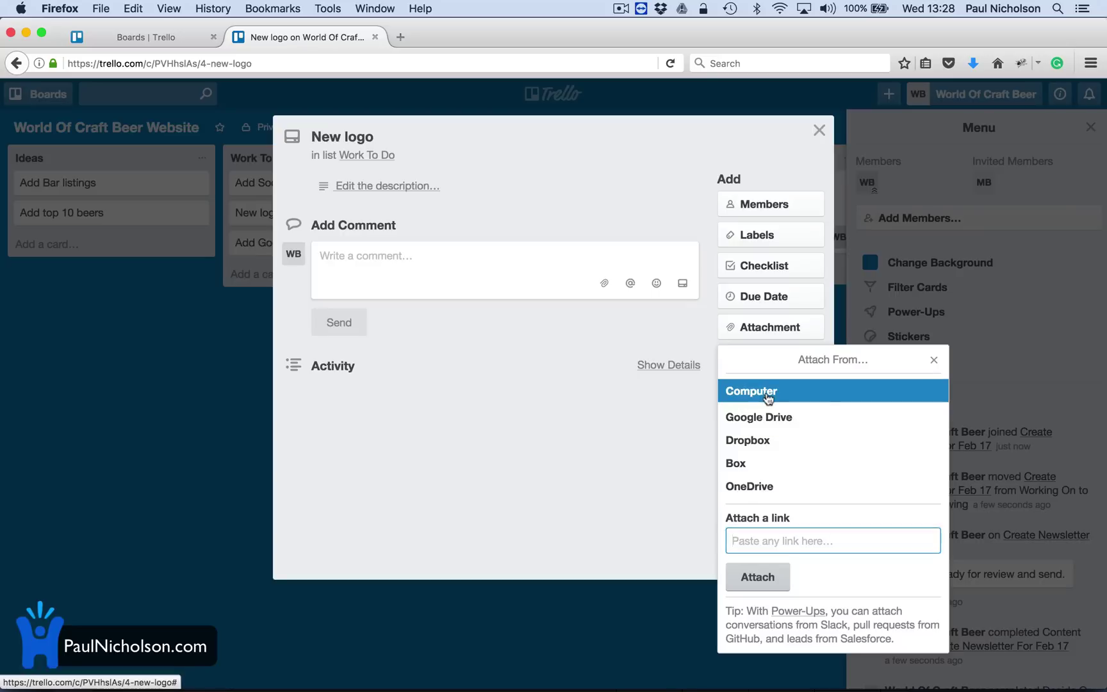
click(733, 389)
scroll(387, 296, down, 5)
scroll(353, 382, down, 5)
click(352, 383)
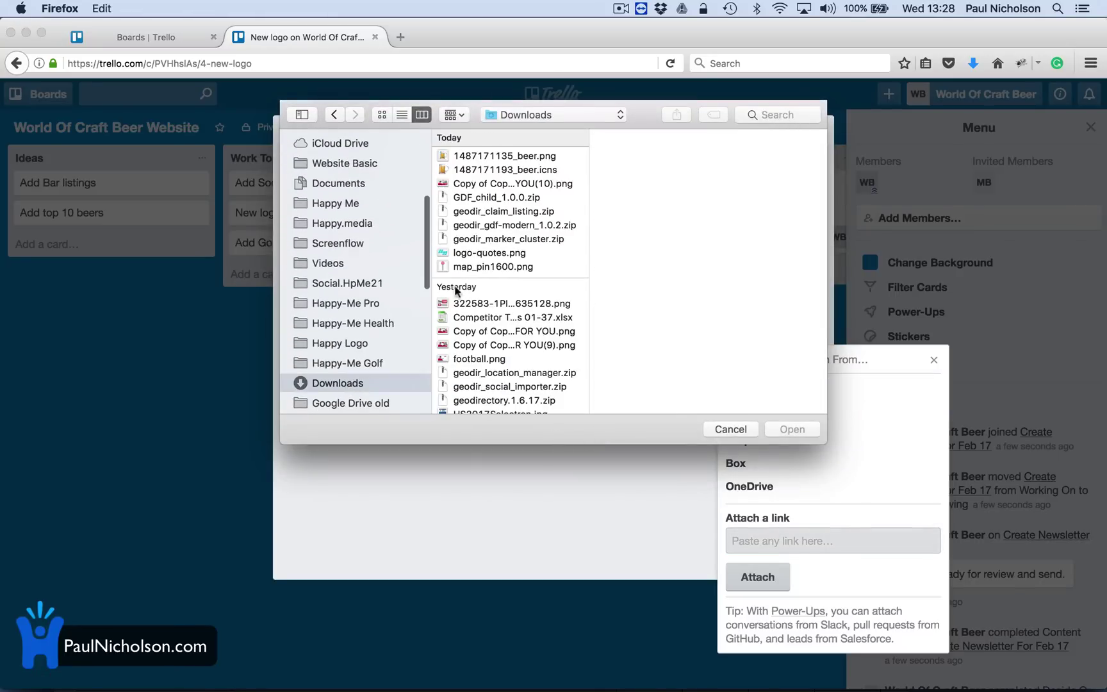
click(520, 185)
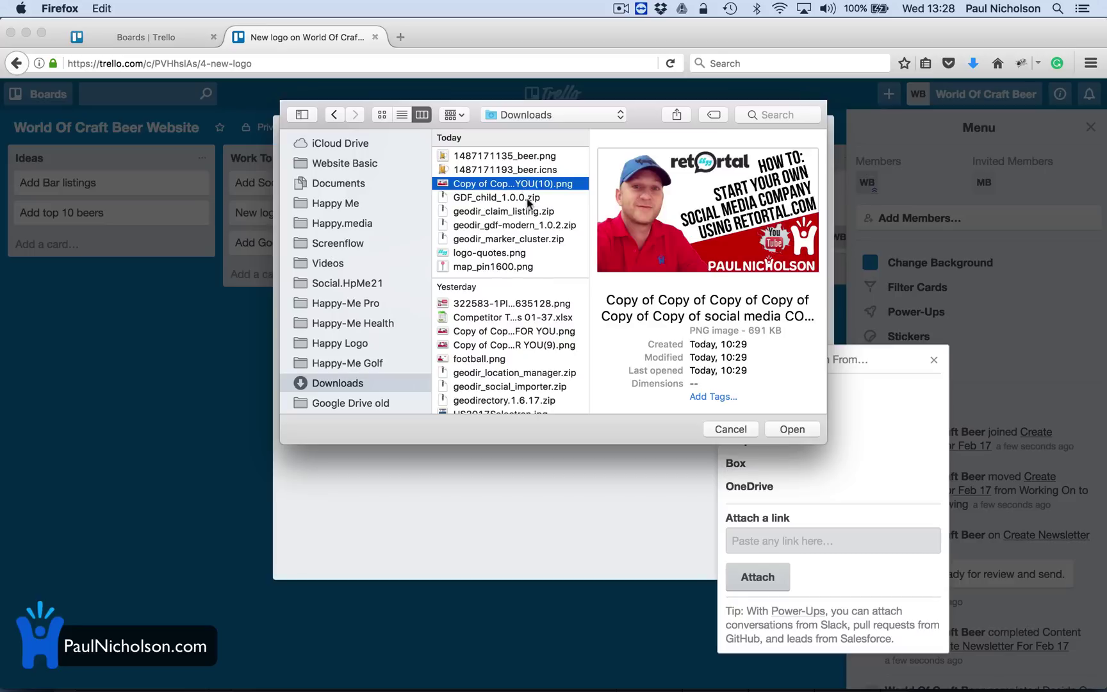
click(792, 430)
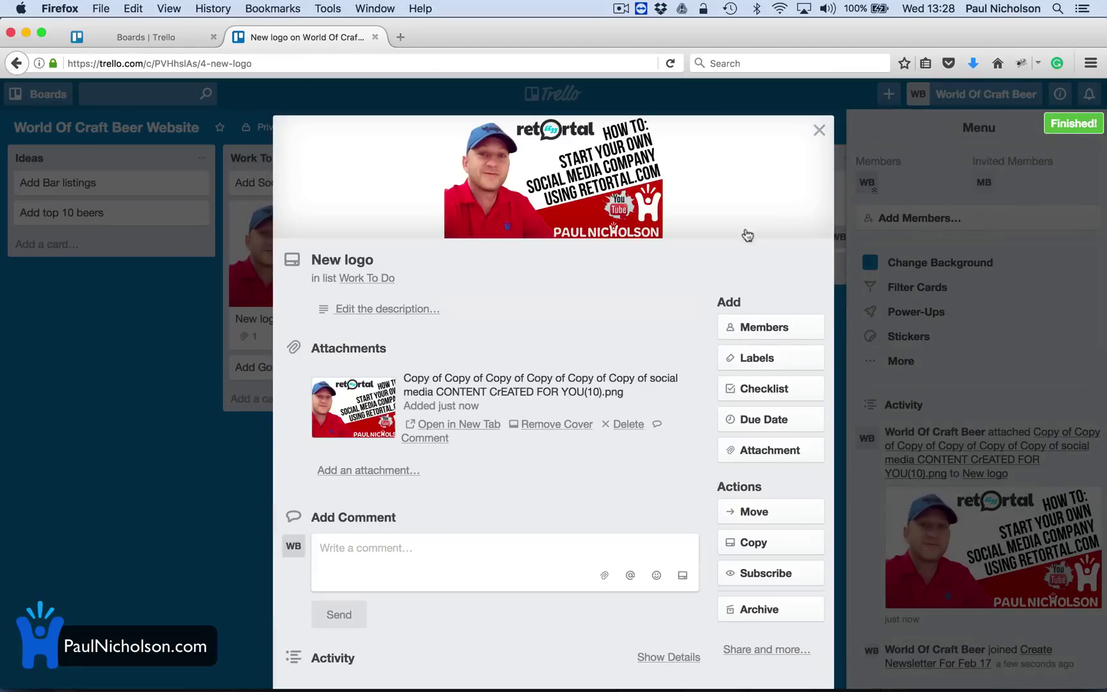
click(818, 132)
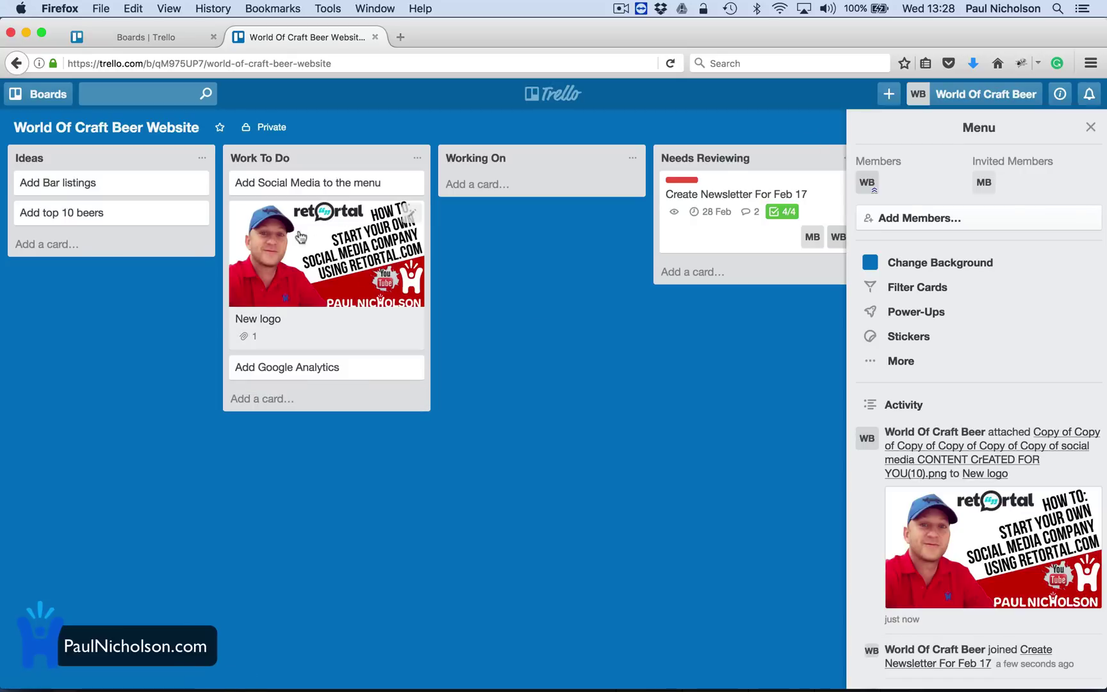
Comment 'Don't like needs changing. Or update colour.' on the New logo card.
click(331, 305)
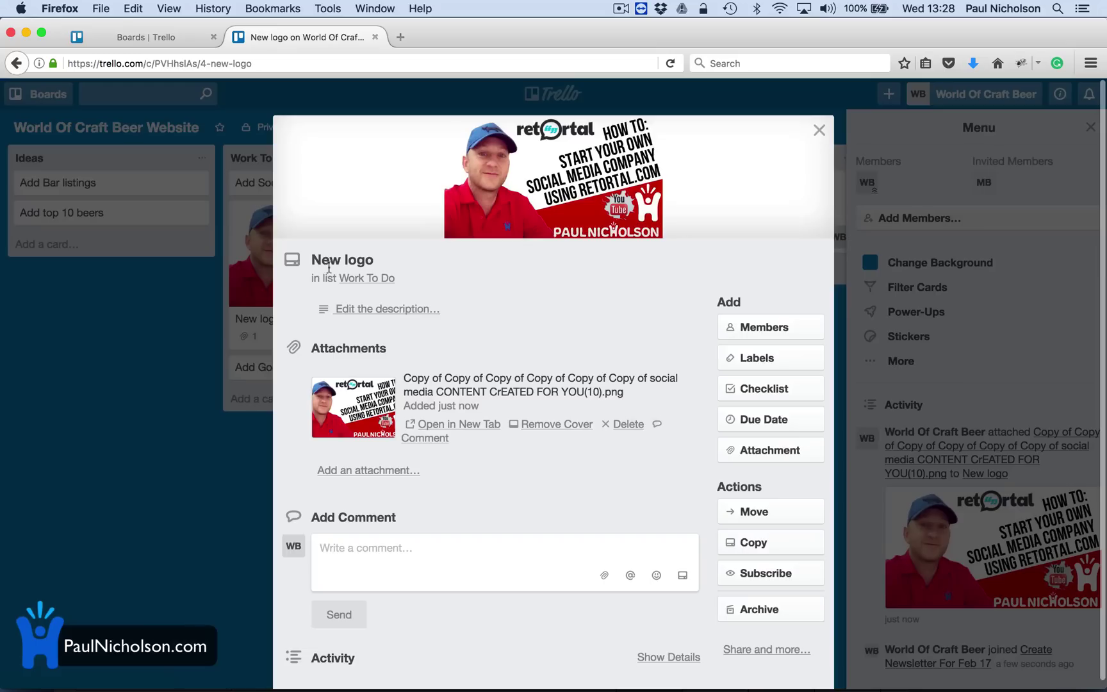
click(388, 550)
text(Don't like need s)
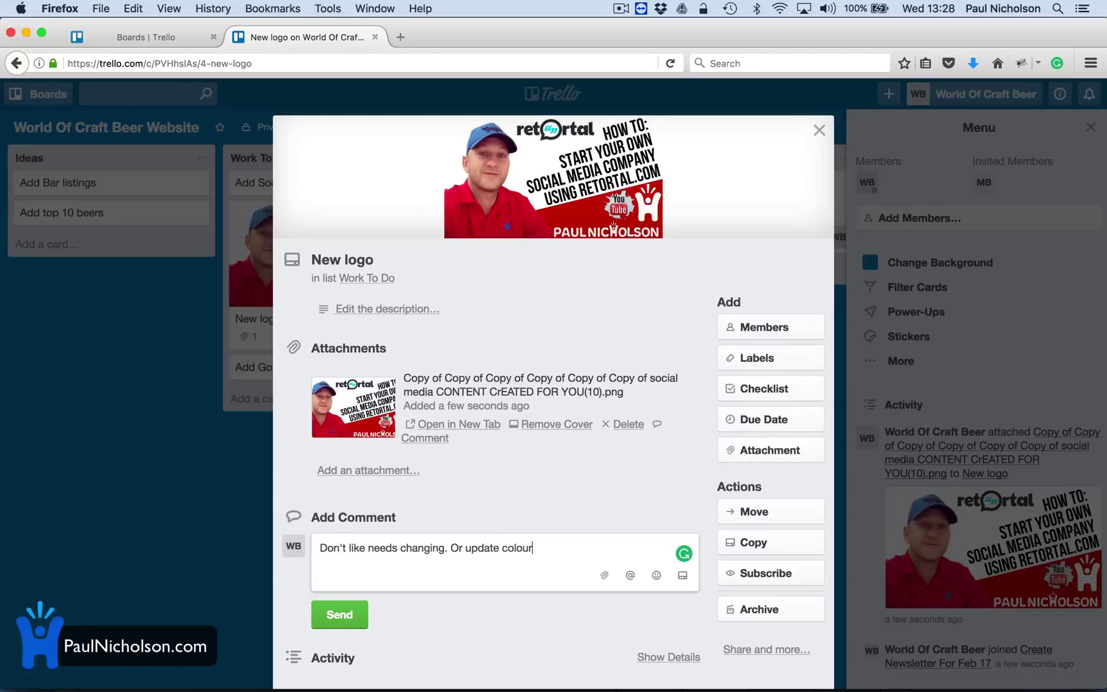
text(.)
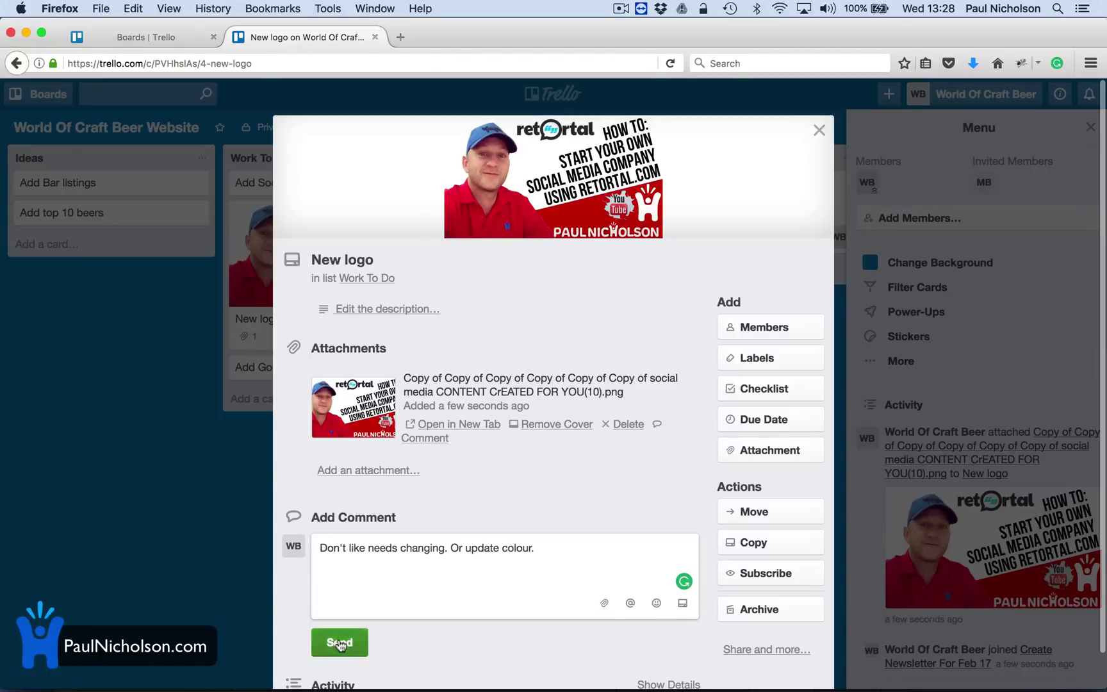
click(331, 641)
Move the New logo card through Working On and Needs Reviewing into Finished.
click(819, 130)
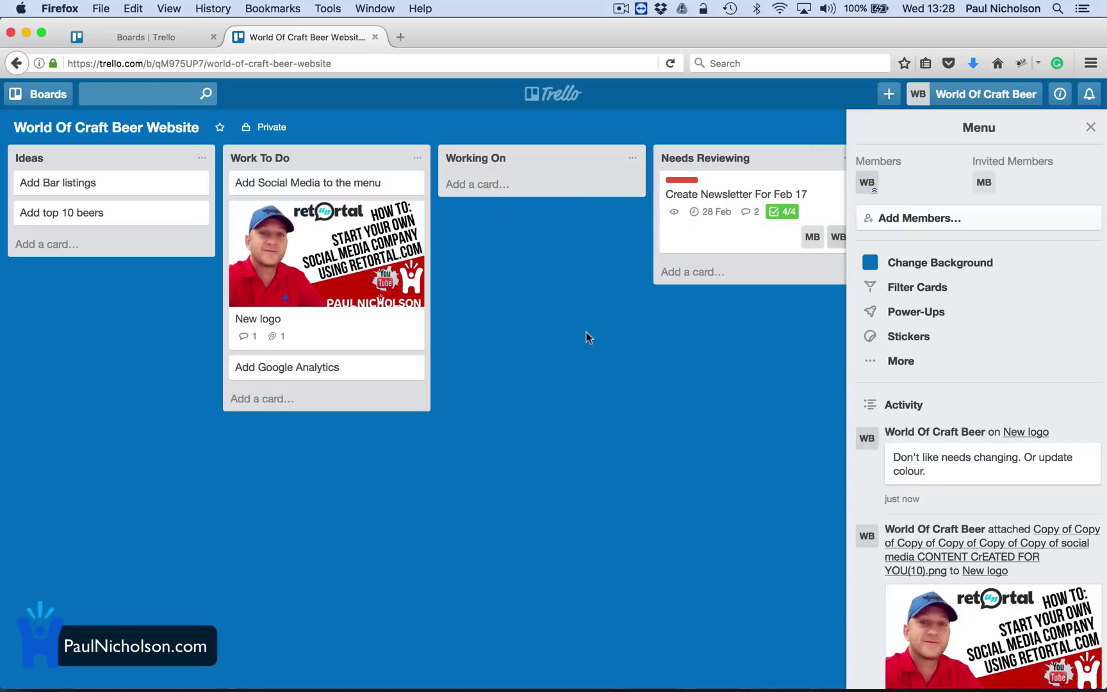
drag(334, 327, 576, 256)
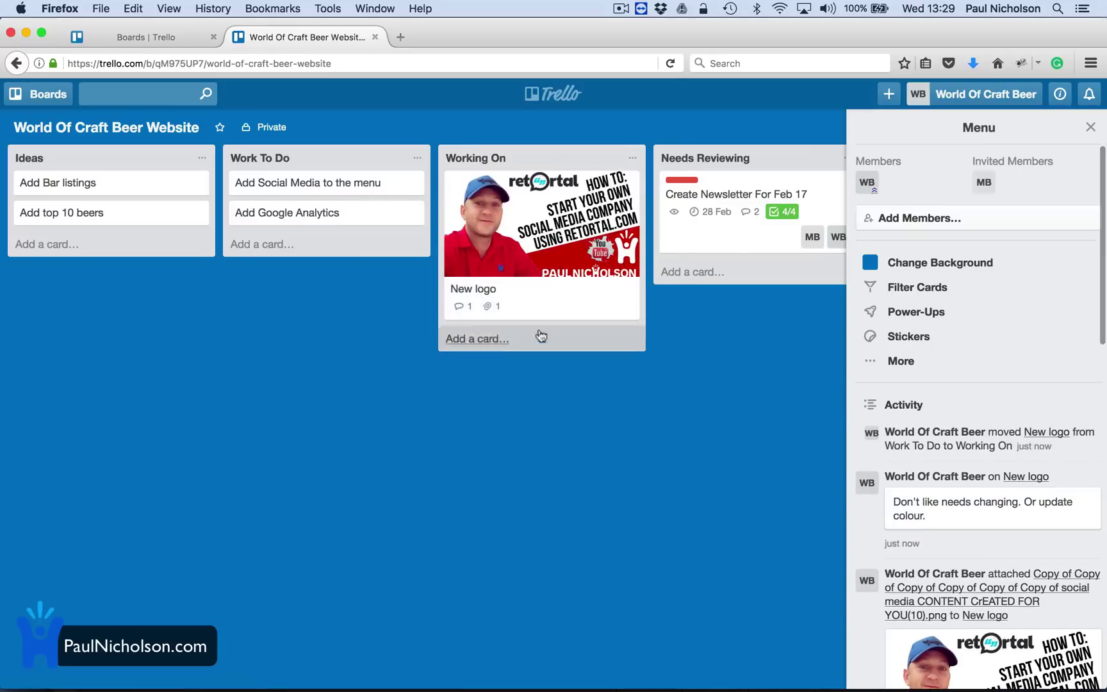
drag(531, 321, 580, 367)
scroll(580, 366, right, 5)
drag(517, 351, 477, 285)
scroll(176, 479, left, 5)
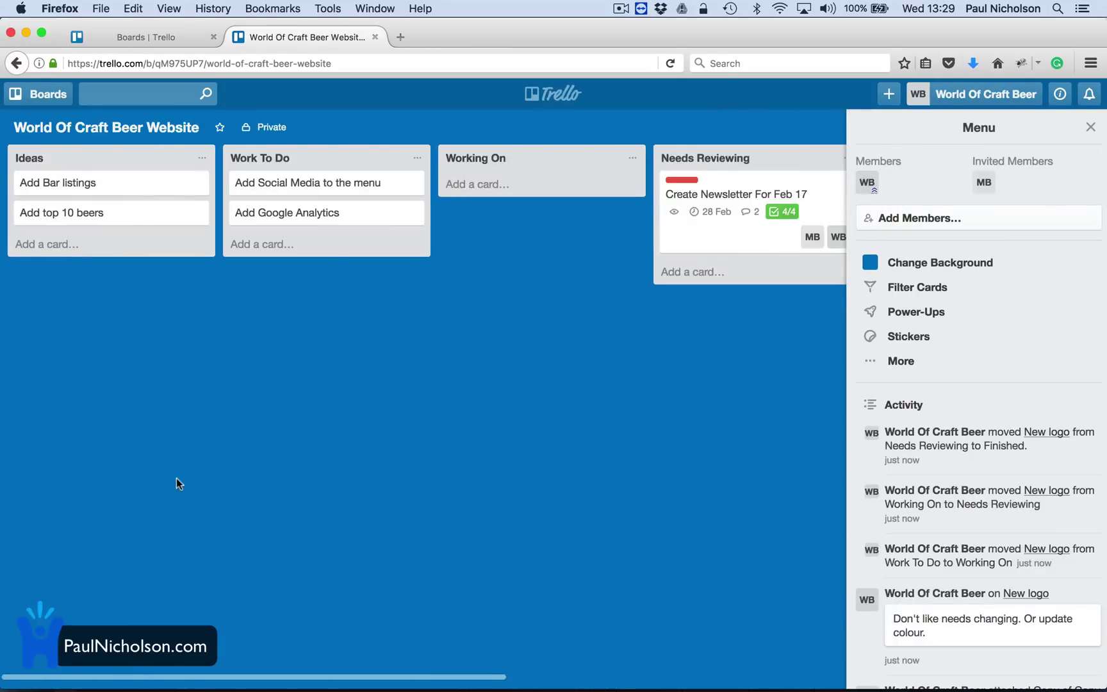
scroll(556, 305, right, 5)
Give the New logo card the MB member and the Marketing label.
drag(984, 182, 619, 269)
click(584, 285)
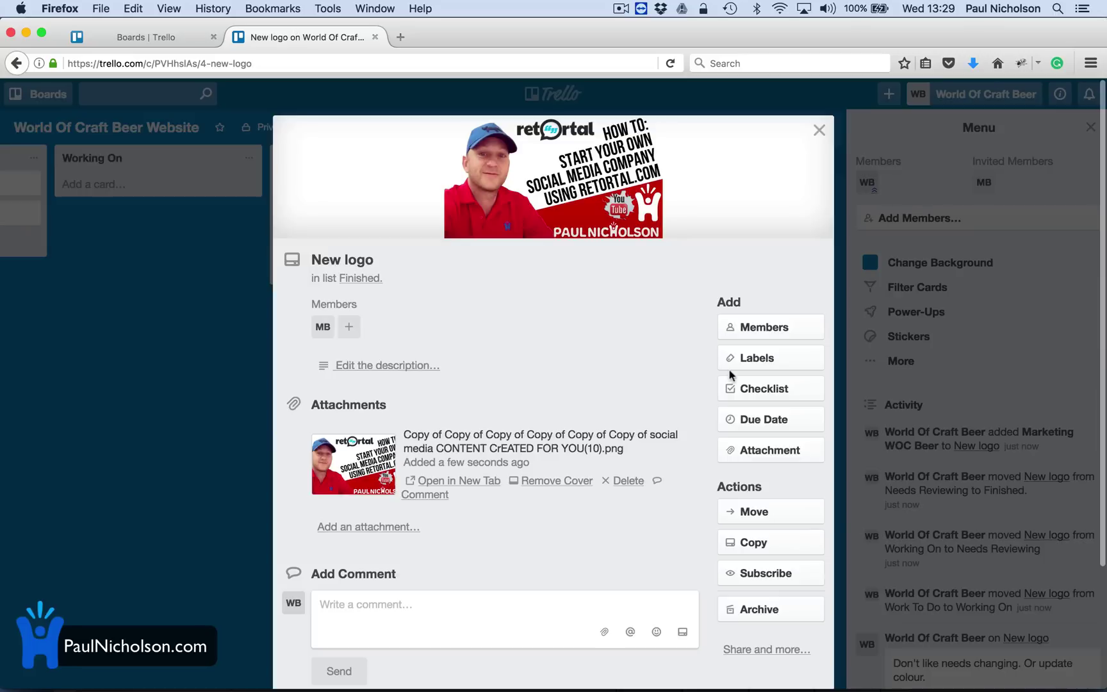
click(776, 358)
click(795, 536)
click(933, 378)
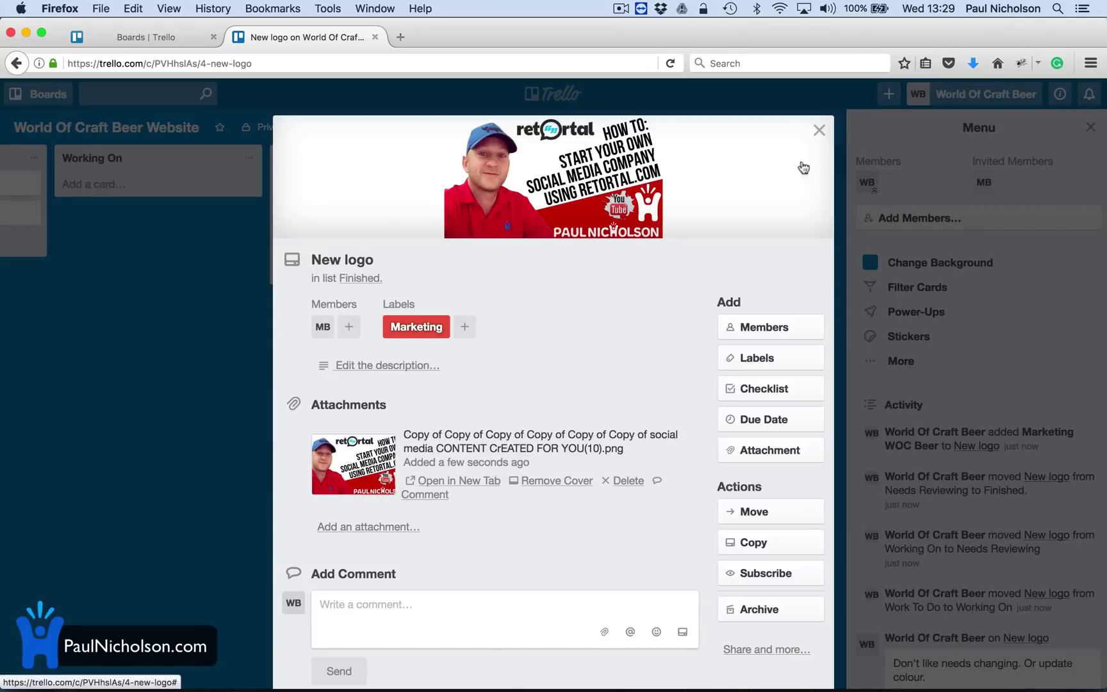
click(819, 133)
Archive the New logo card.
scroll(274, 413, left, 5)
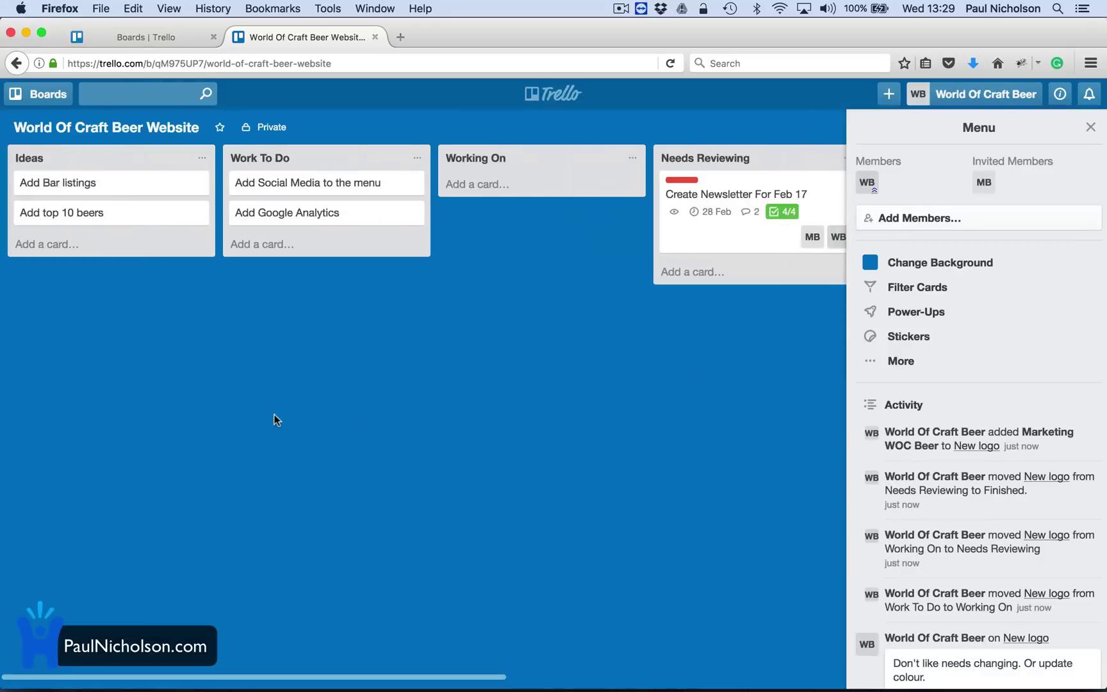
scroll(273, 414, right, 5)
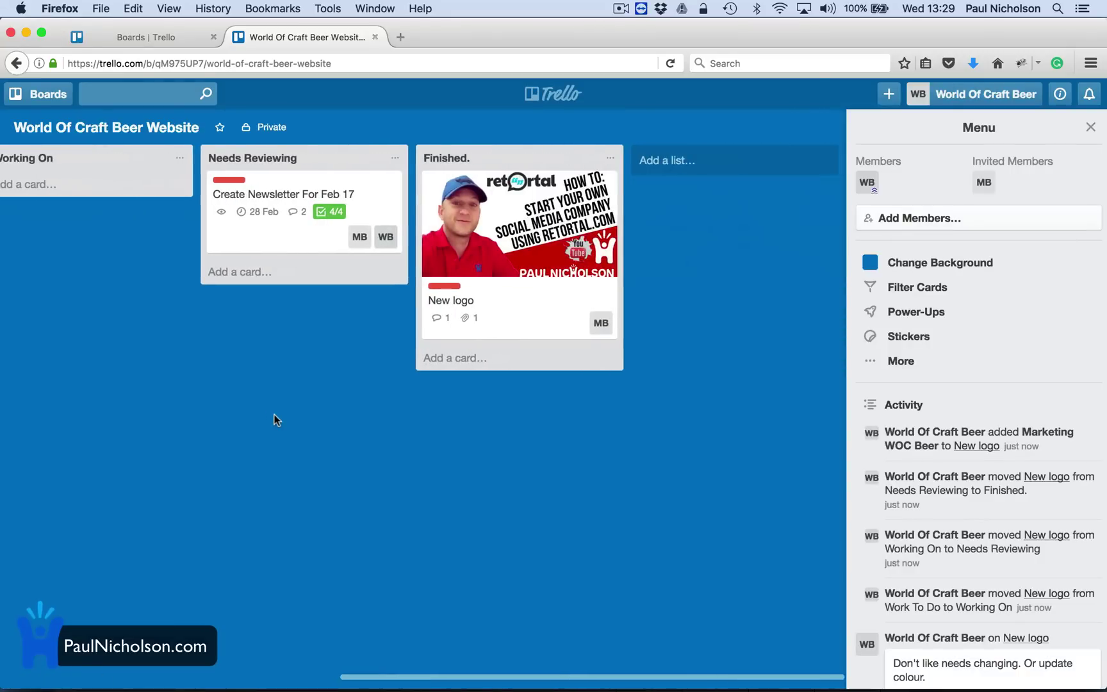
right_click(530, 221)
click(475, 256)
click(496, 243)
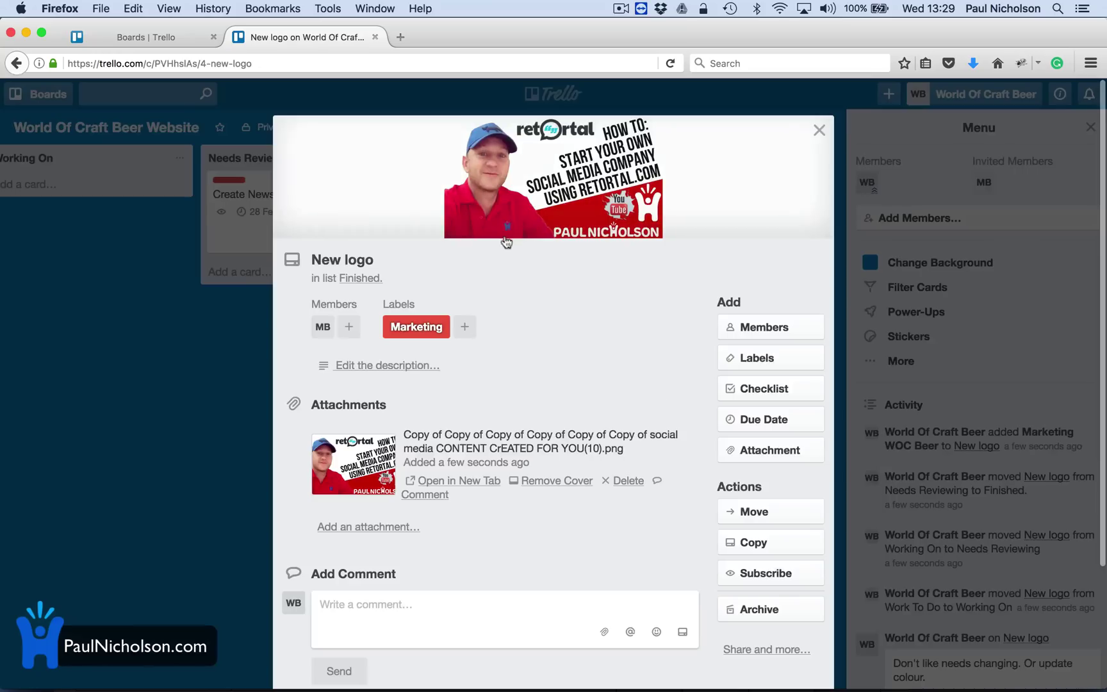
click(771, 609)
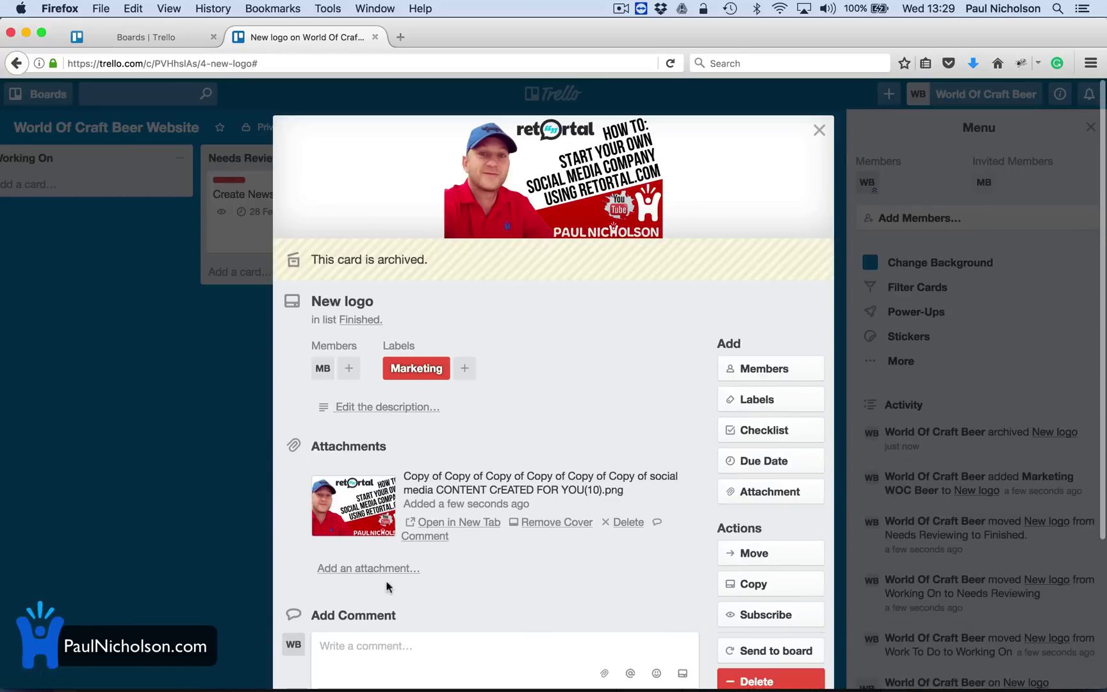
click(819, 131)
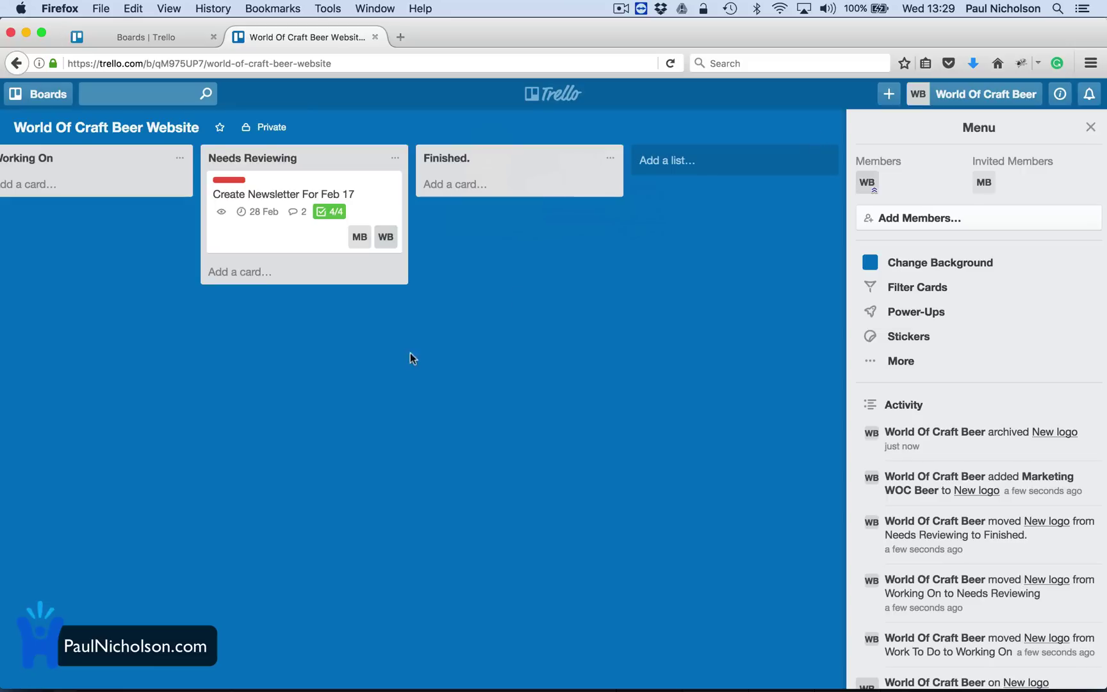
scroll(291, 348, left, 10)
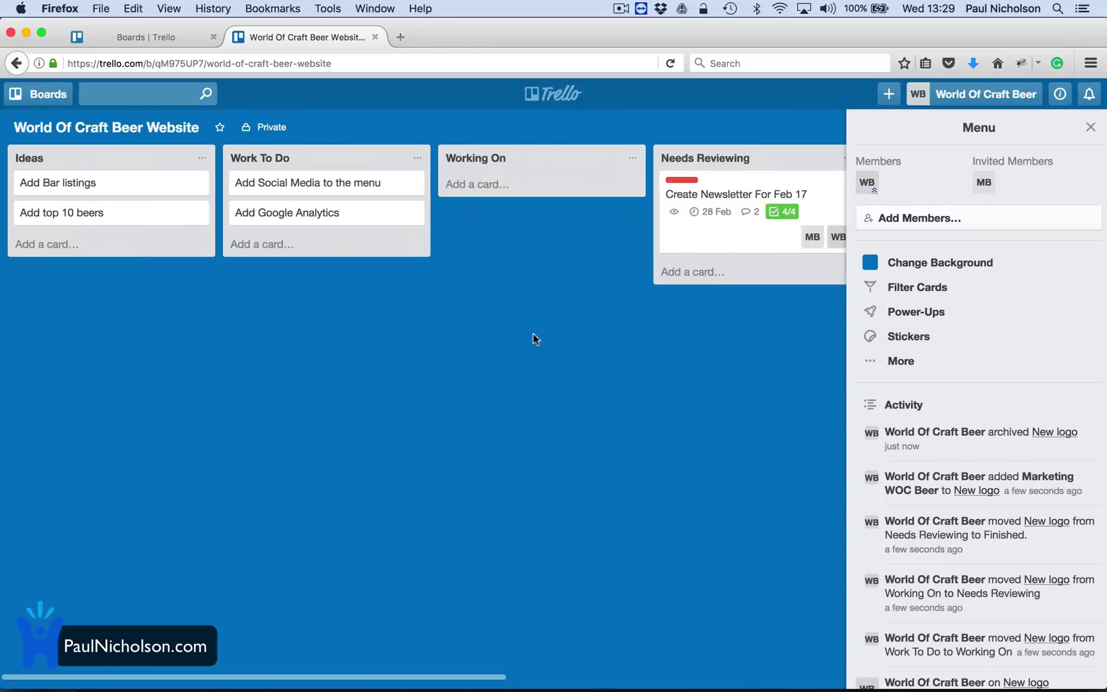
Close the side menu, add an 'Advertising TV Ad' card to Work To Do, and open it.
click(1091, 128)
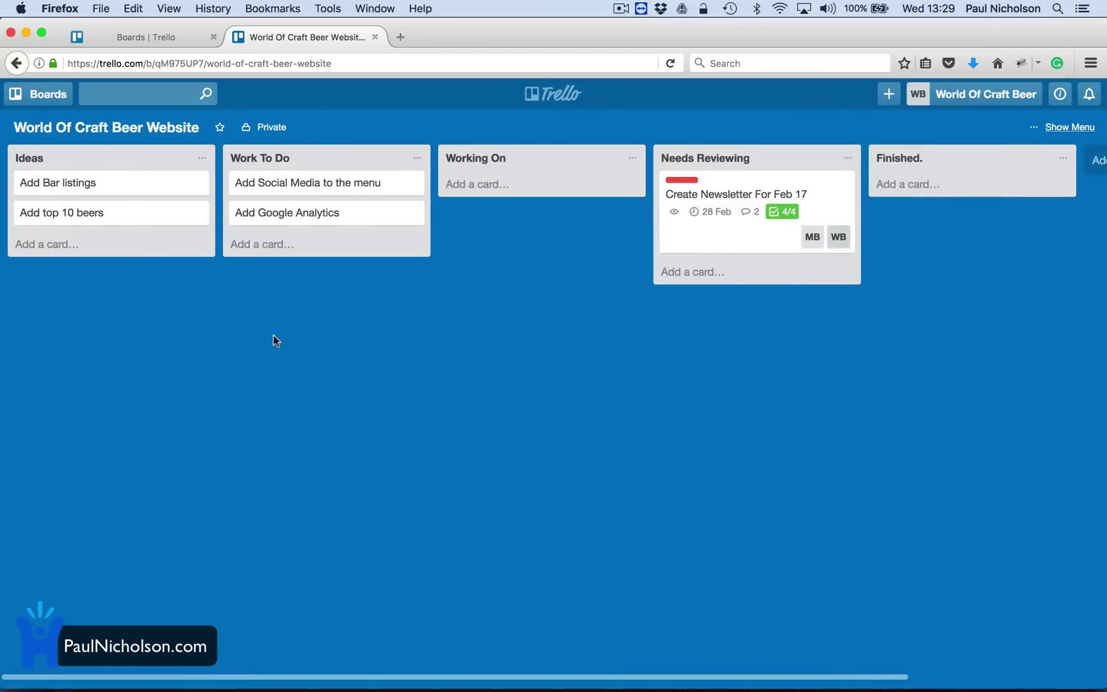
click(266, 254)
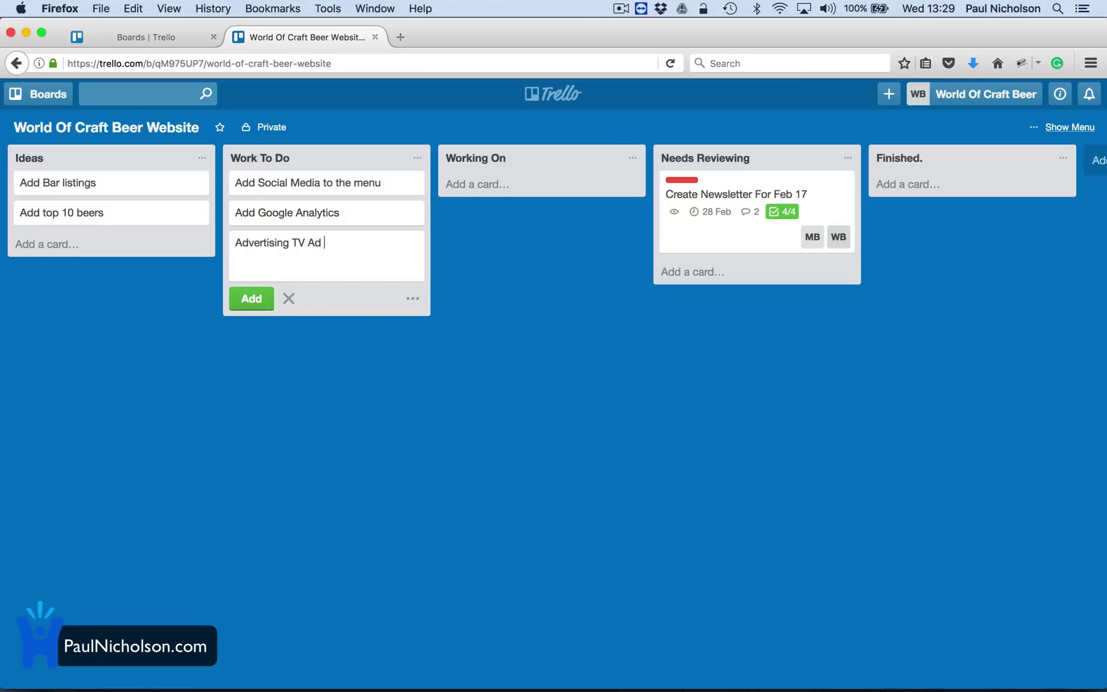
key(Return)
click(295, 237)
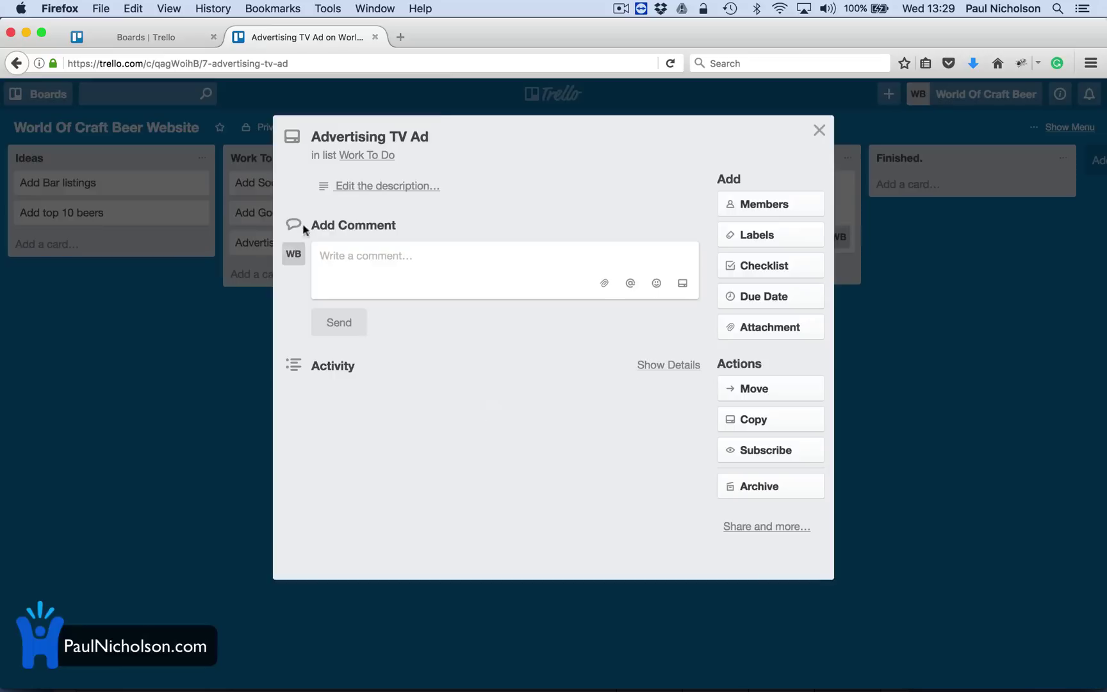
Search 'youtube tv beer ad' in a new tab and open 'the big beer ad' YouTube video.
click(410, 31)
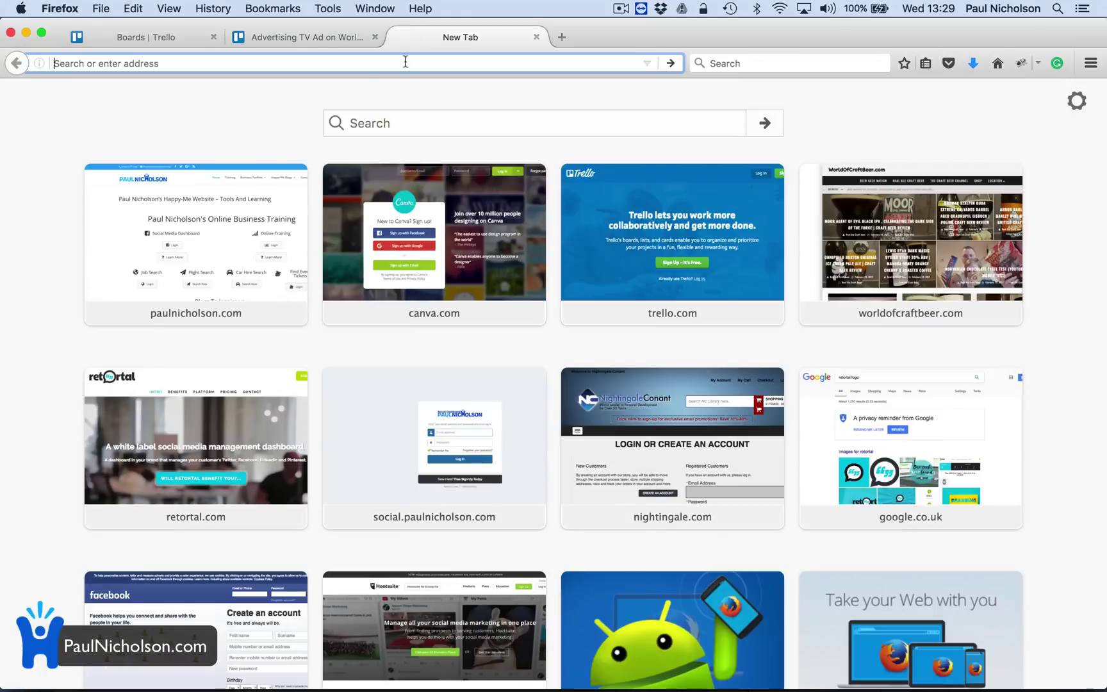
text(youtube tv a)
key(BackSpace)
text(v)
key(BackSpace)
text(beer ad)
key(Return)
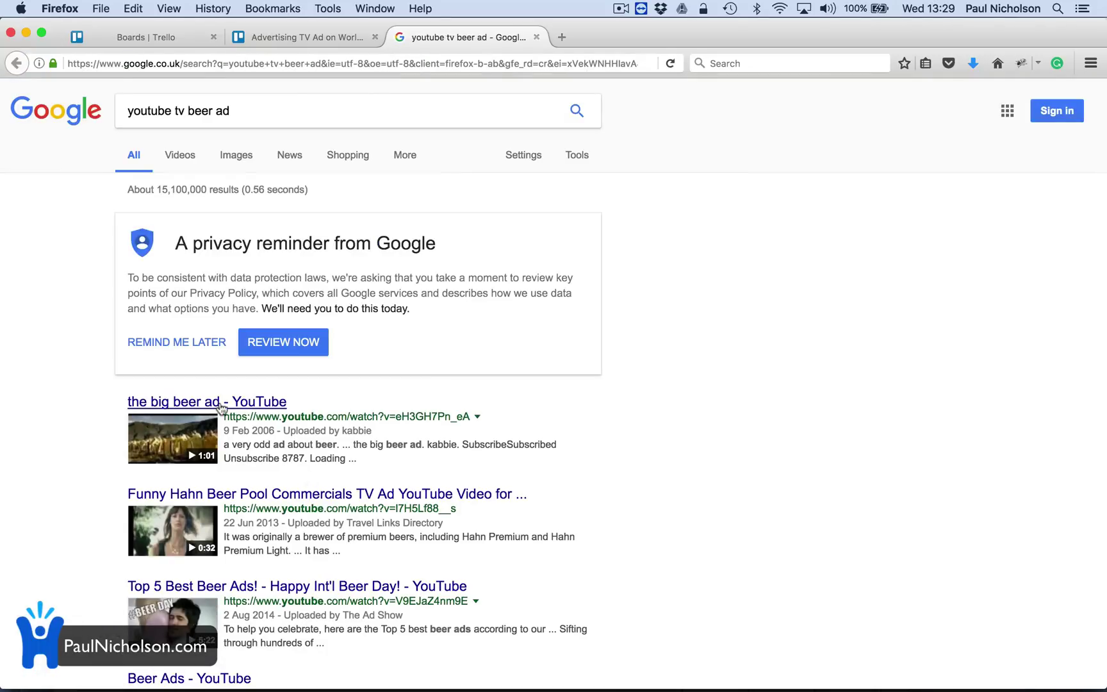
click(219, 408)
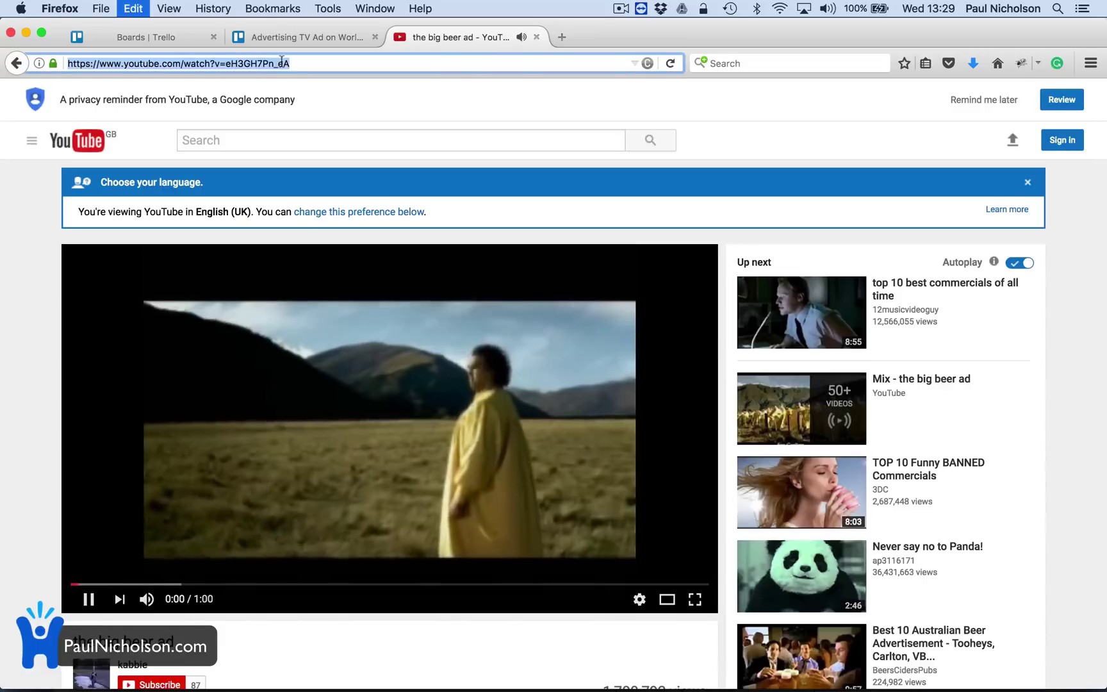
Paste the big beer ad YouTube link as a comment on the Advertising TV Ad card.
click(88, 599)
click(296, 37)
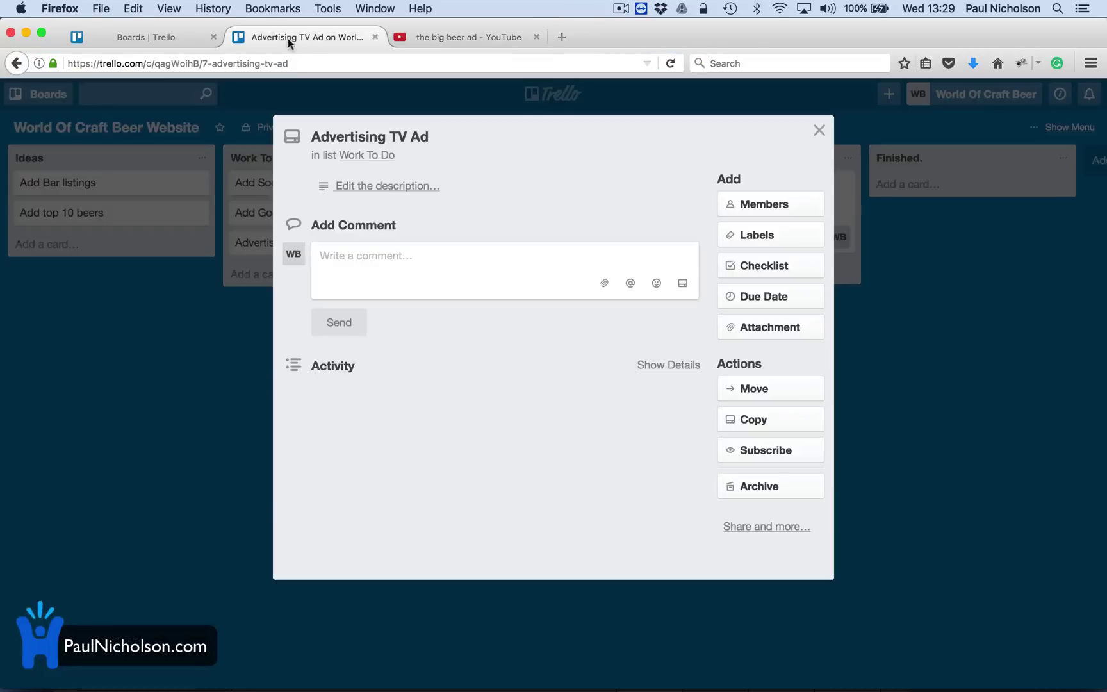
click(391, 259)
text(https://www.youtube.com/watch?v=eH3GH7Pn_eA)
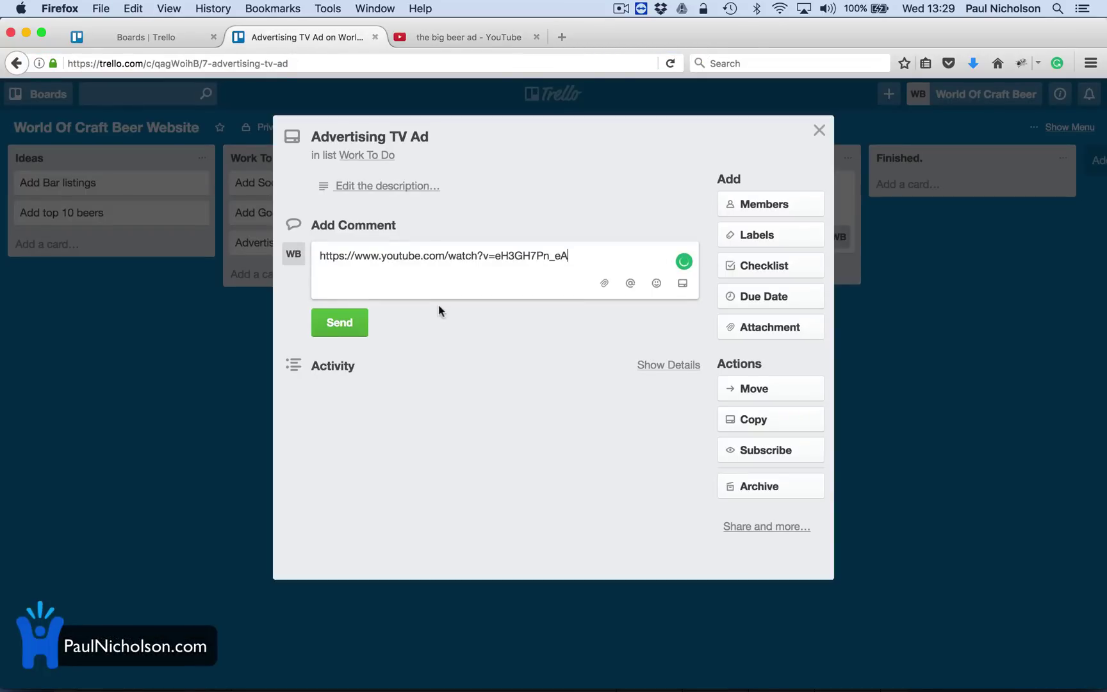
click(339, 322)
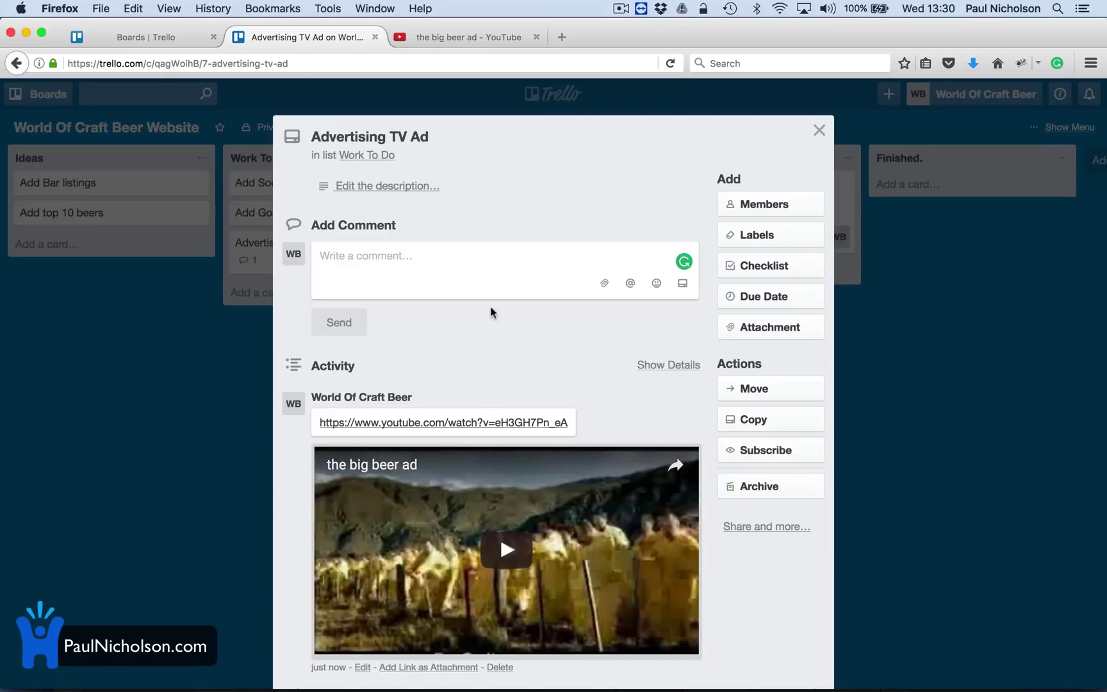
Play and then pause the embedded beer ad video preview.
scroll(426, 286, down, 1)
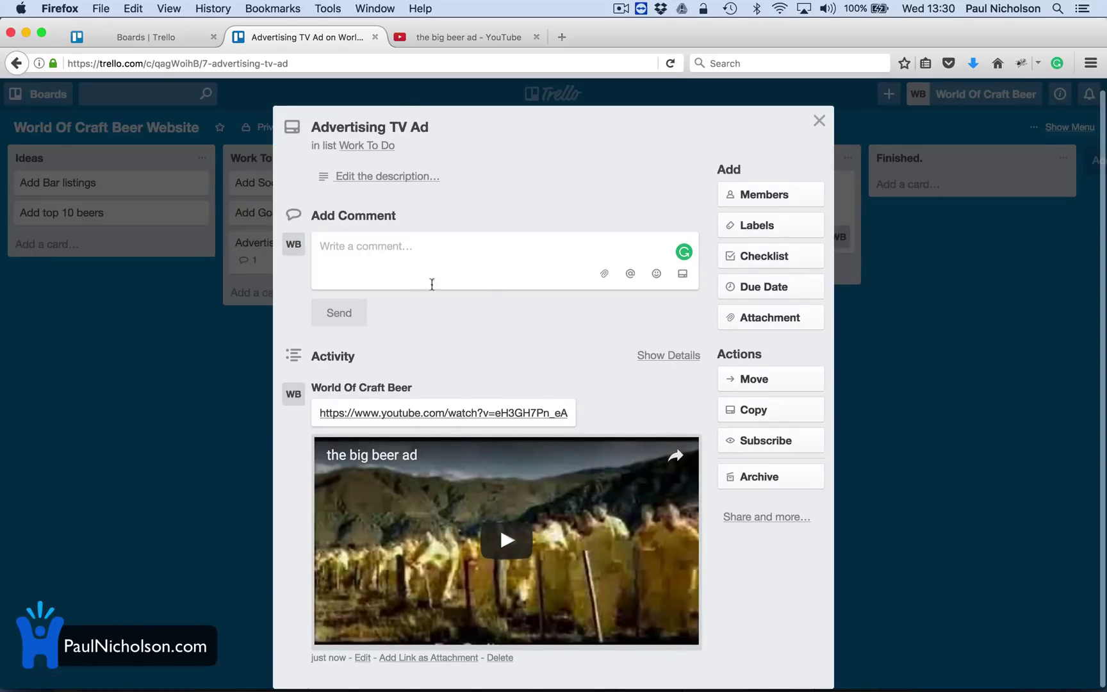
click(494, 533)
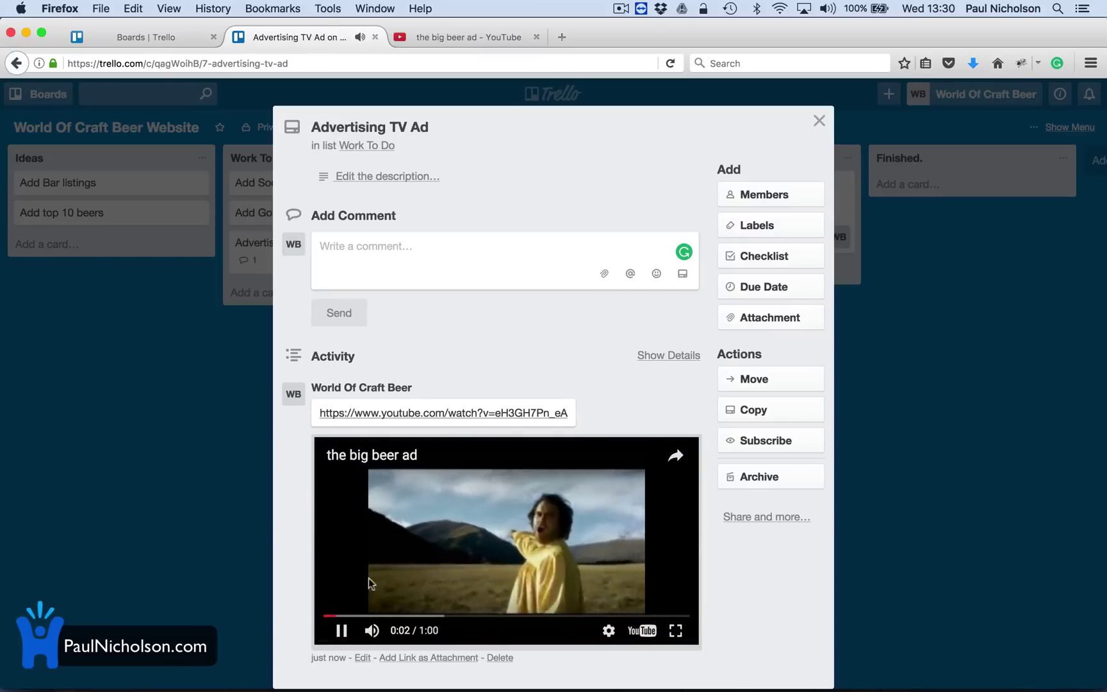
click(341, 631)
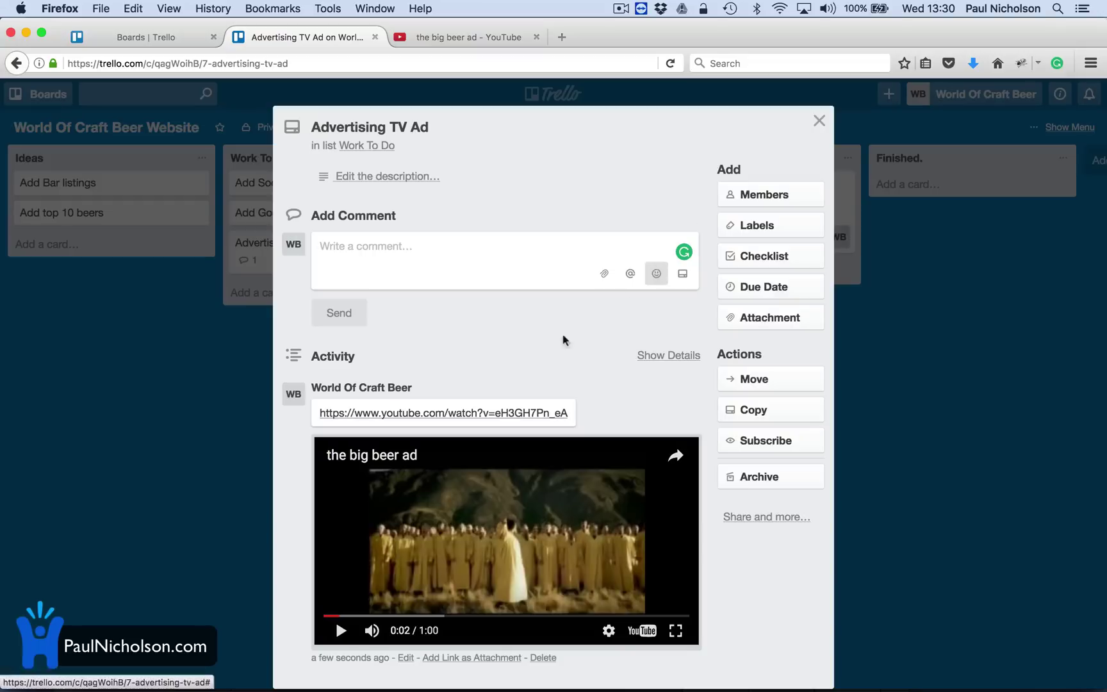
Comment 'I really like this concept.' on the Advertising TV Ad card.
click(452, 253)
text(I)
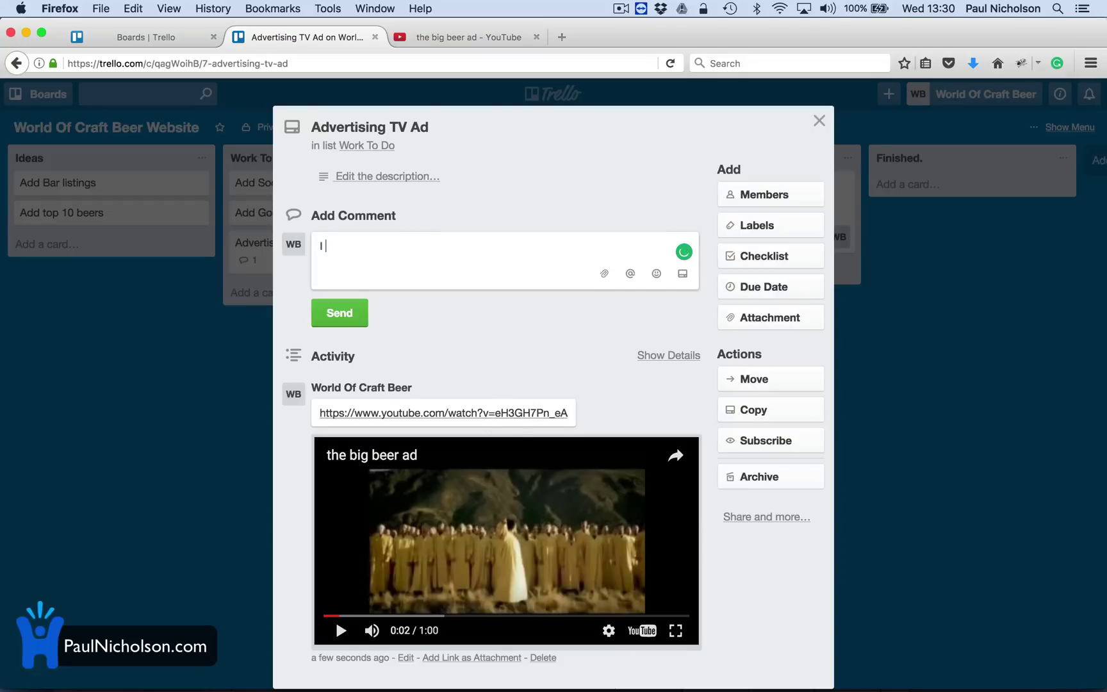
text( really like this concept.)
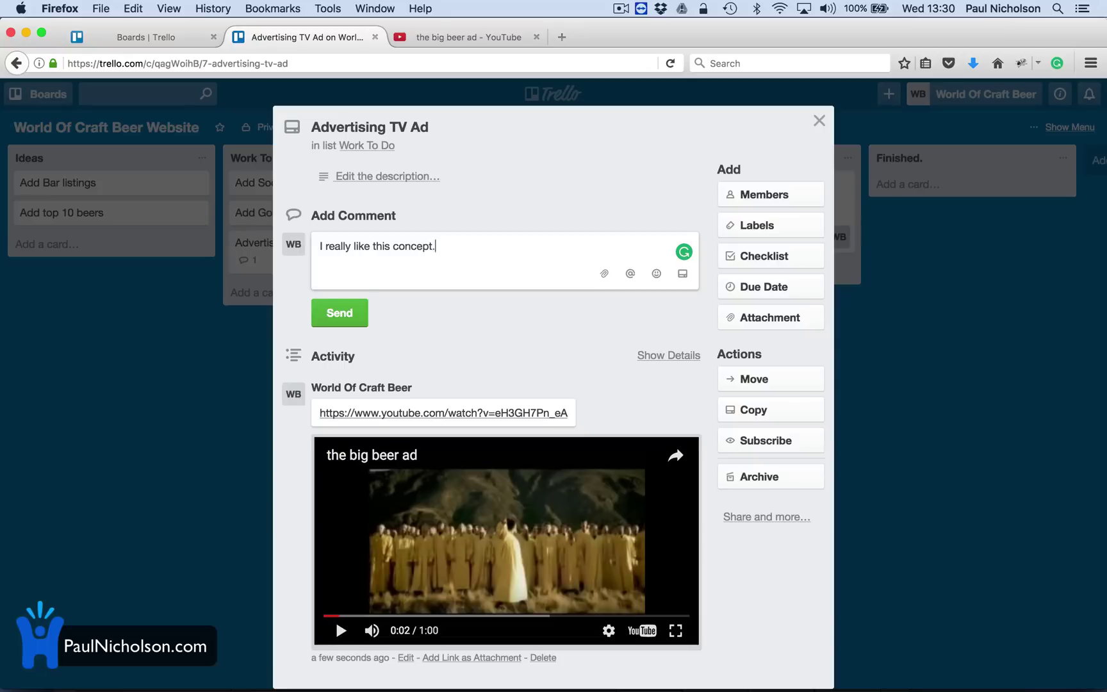
key(Return)
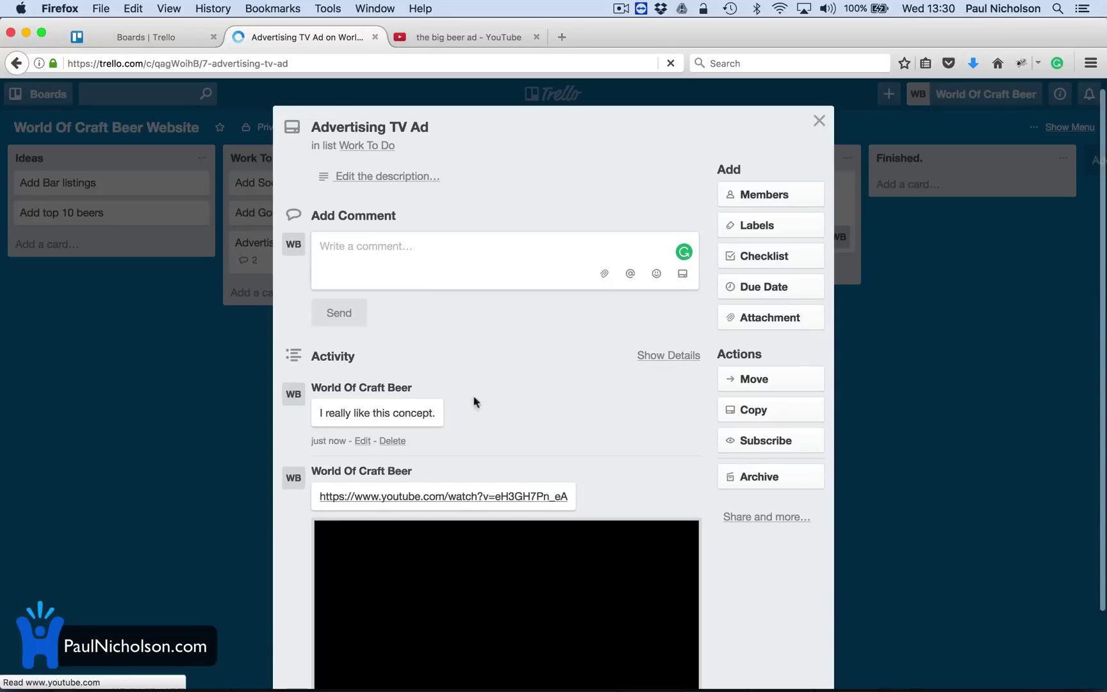
Set the YouTube link as the card's description and save it.
scroll(499, 522, down, 2)
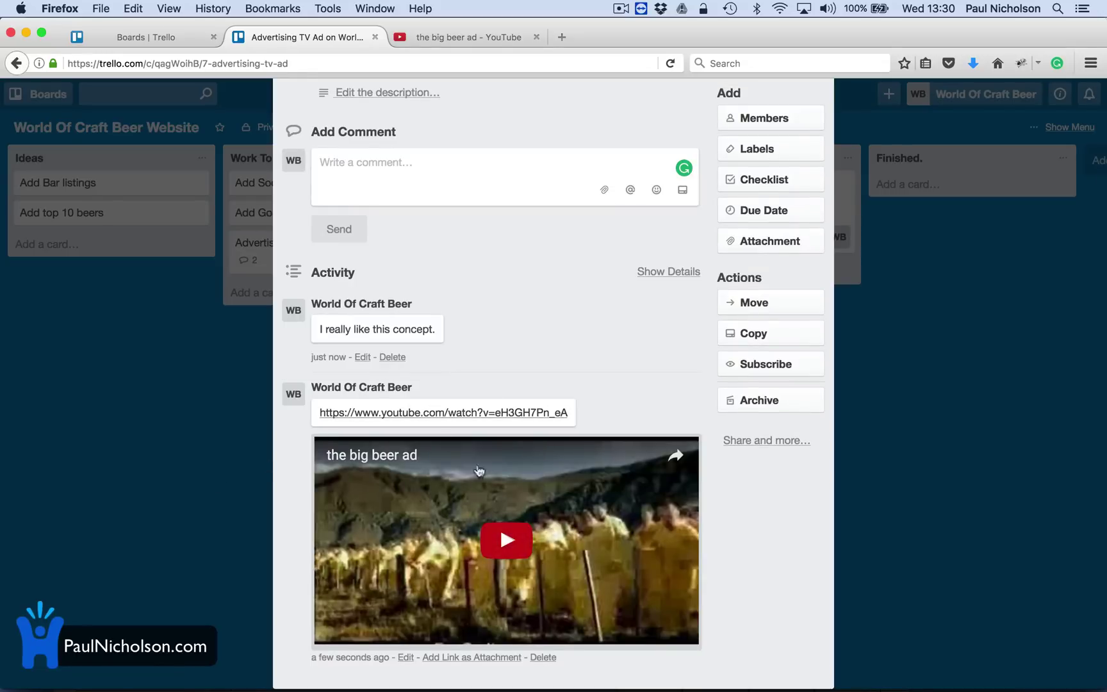
scroll(493, 378, up, 3)
click(412, 186)
text(https://www.youtube.com/watch?v=eH3GH7Pn_eA)
click(364, 274)
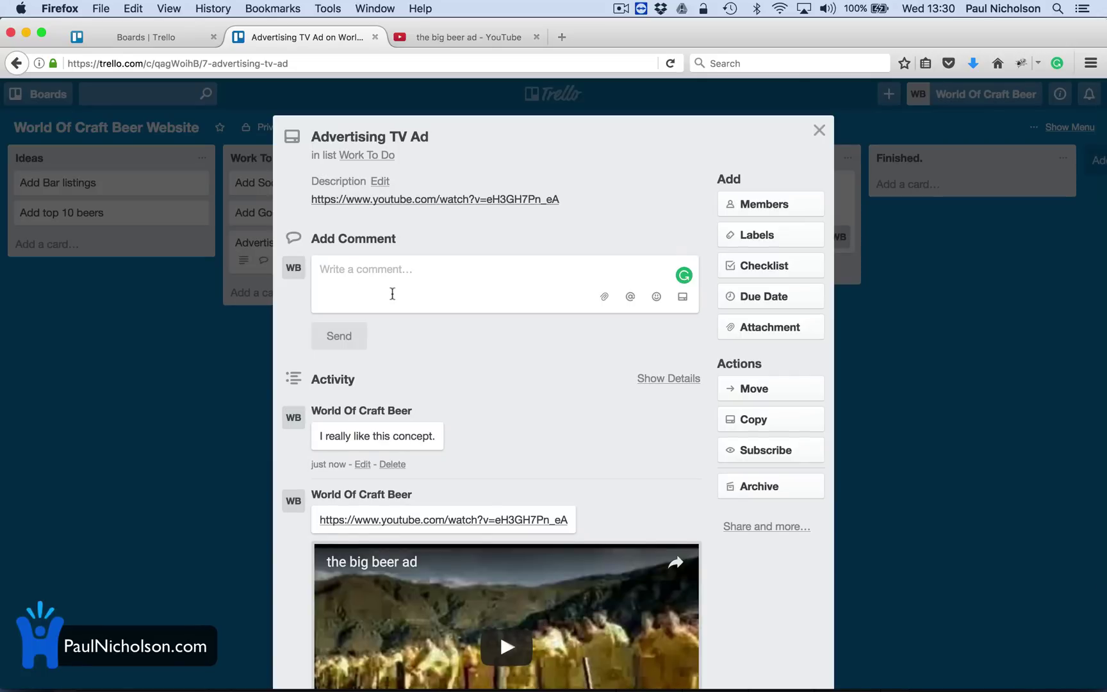
click(819, 132)
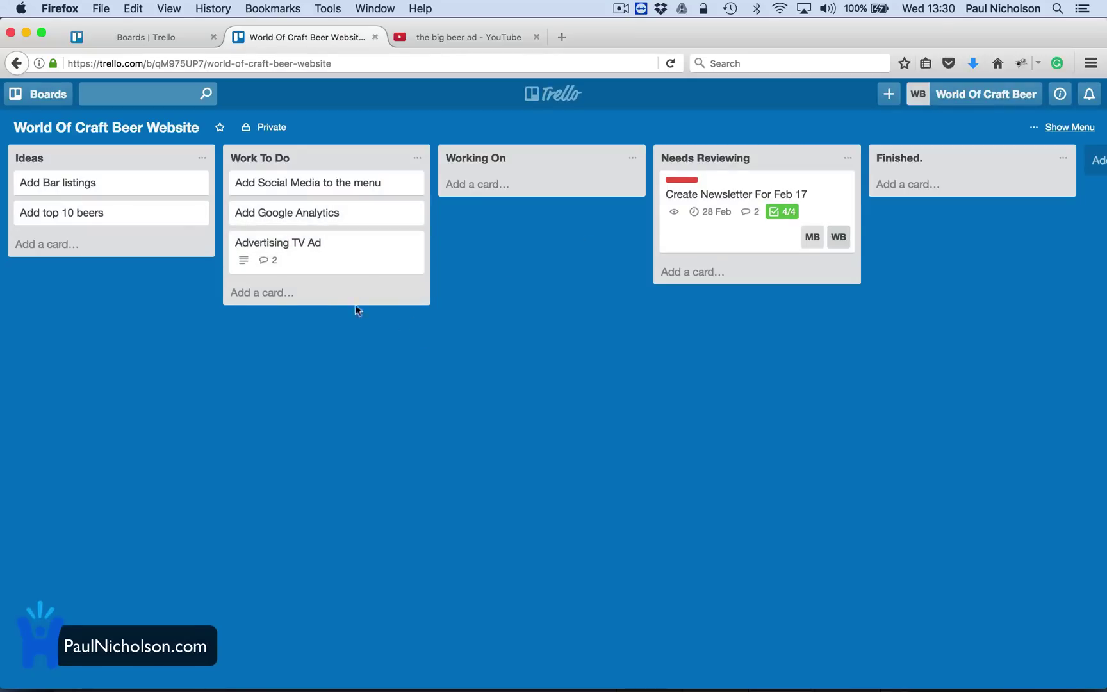
Attach the YouTube ad link to the Advertising TV Ad card under the name 'Video'.
click(366, 277)
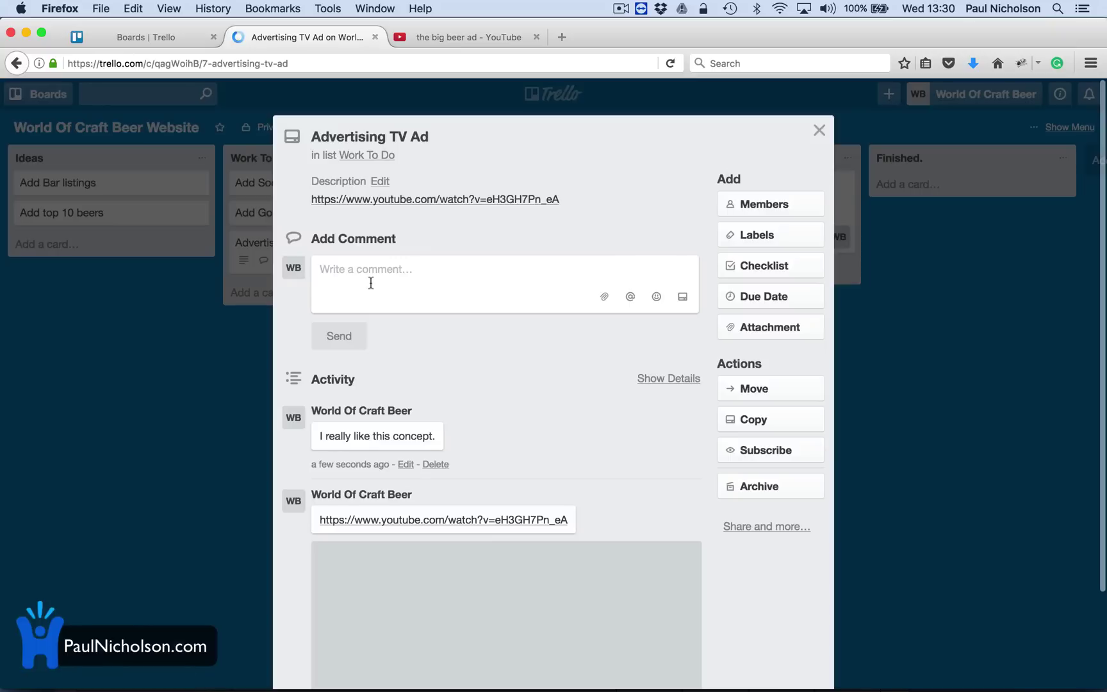
click(724, 328)
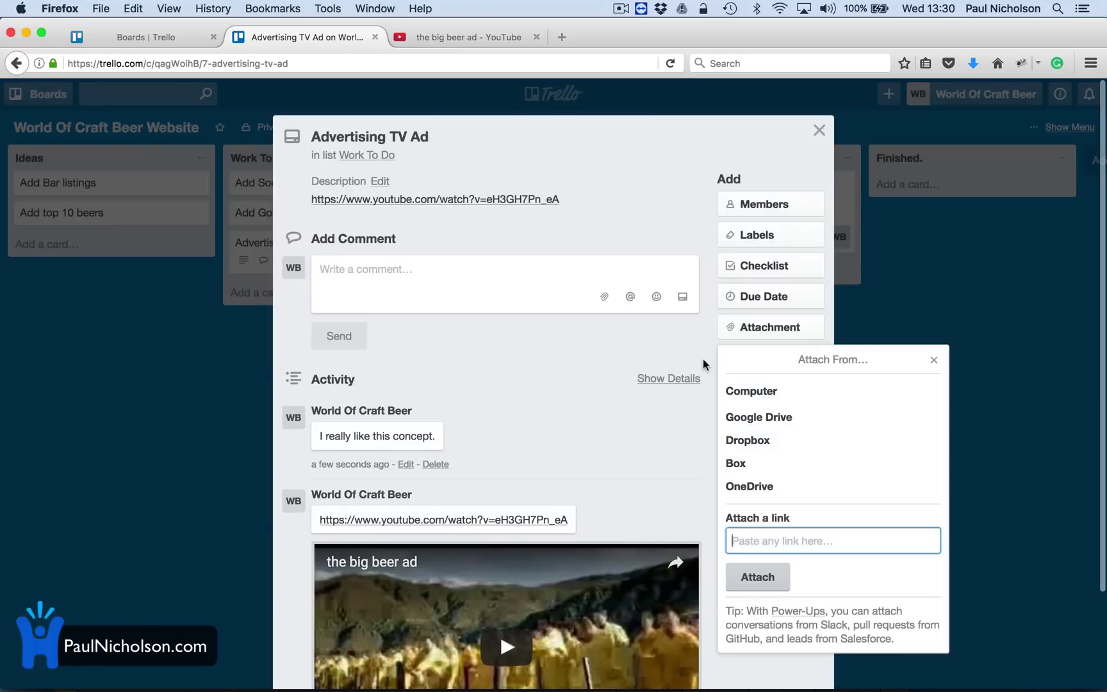
text(https://www.youtube.com/watch?v=eH3GH7Pn_eA)
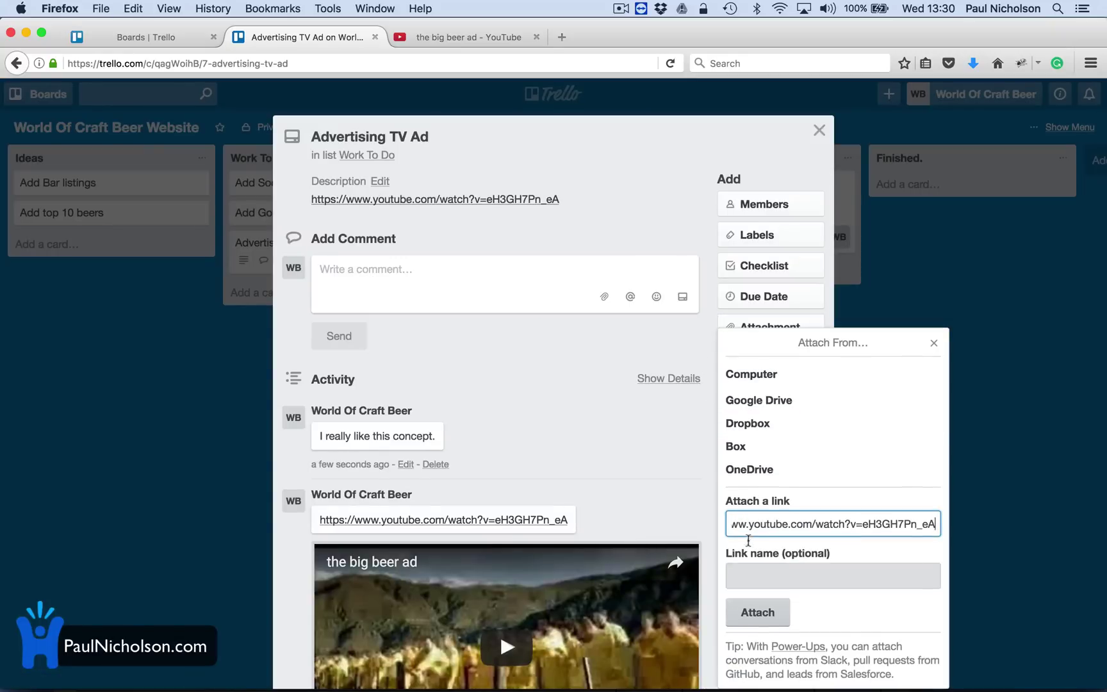
click(740, 574)
text(Video)
click(764, 622)
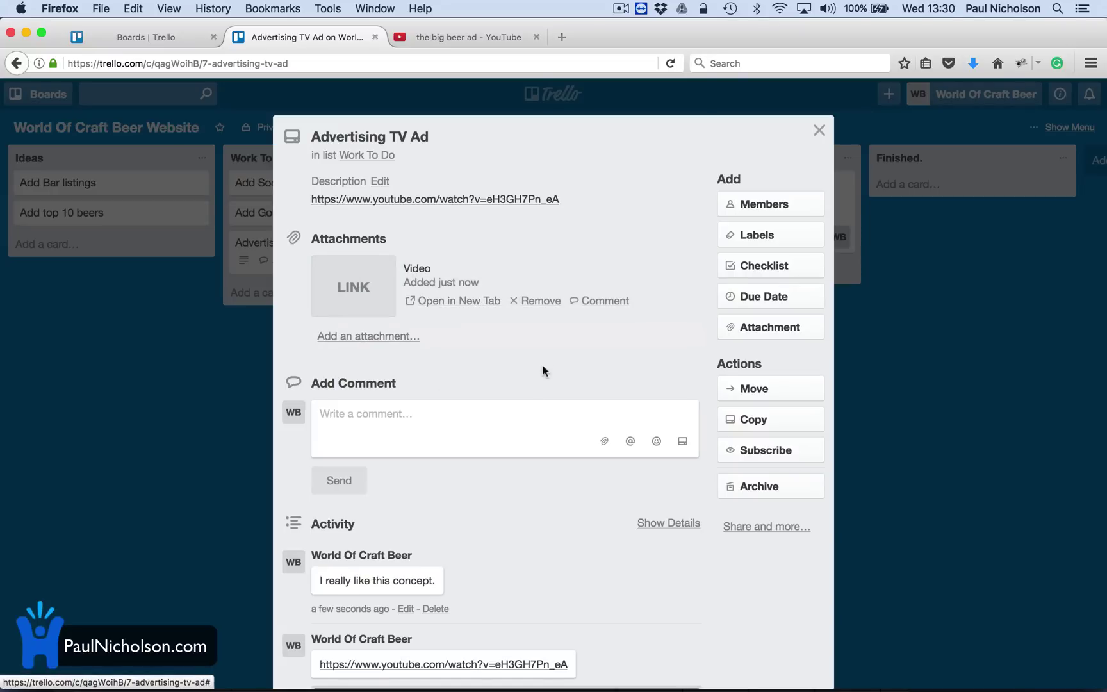
Move the Advertising TV Ad card into Working On and create a new private board named 'Events Beer'.
click(819, 131)
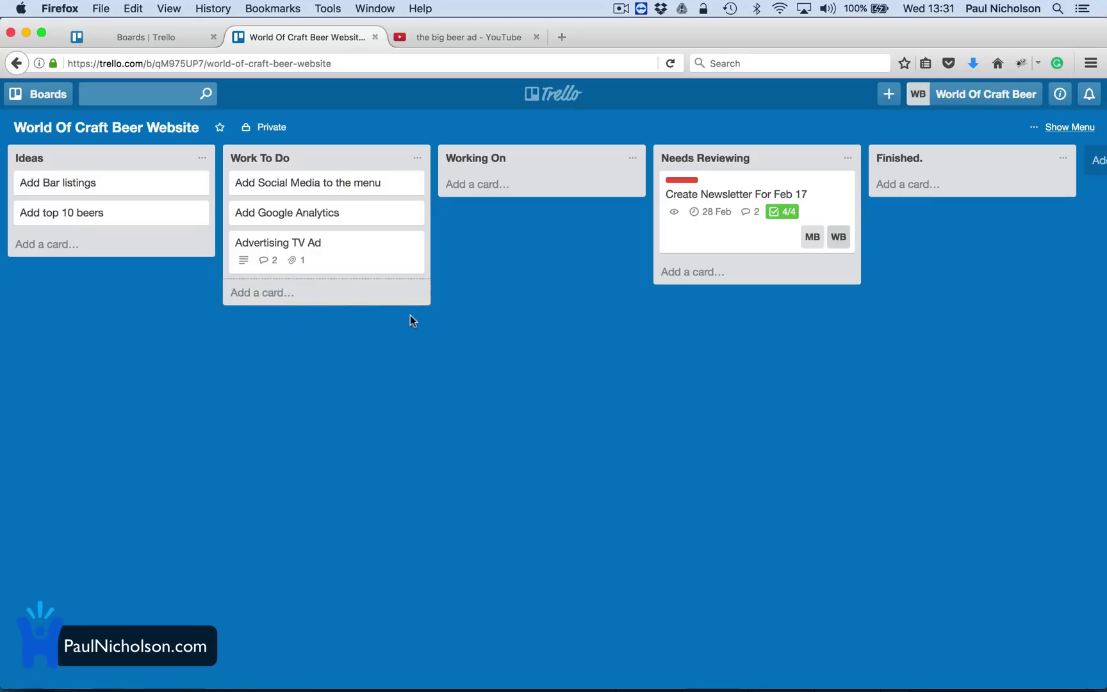
drag(292, 257, 522, 211)
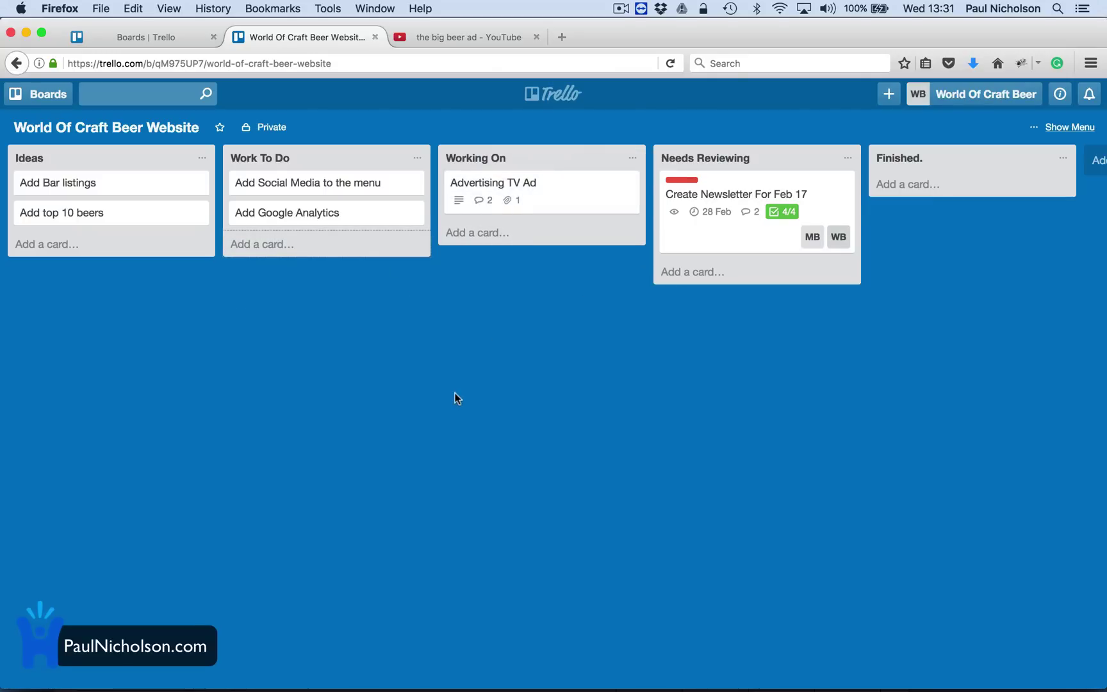
click(887, 96)
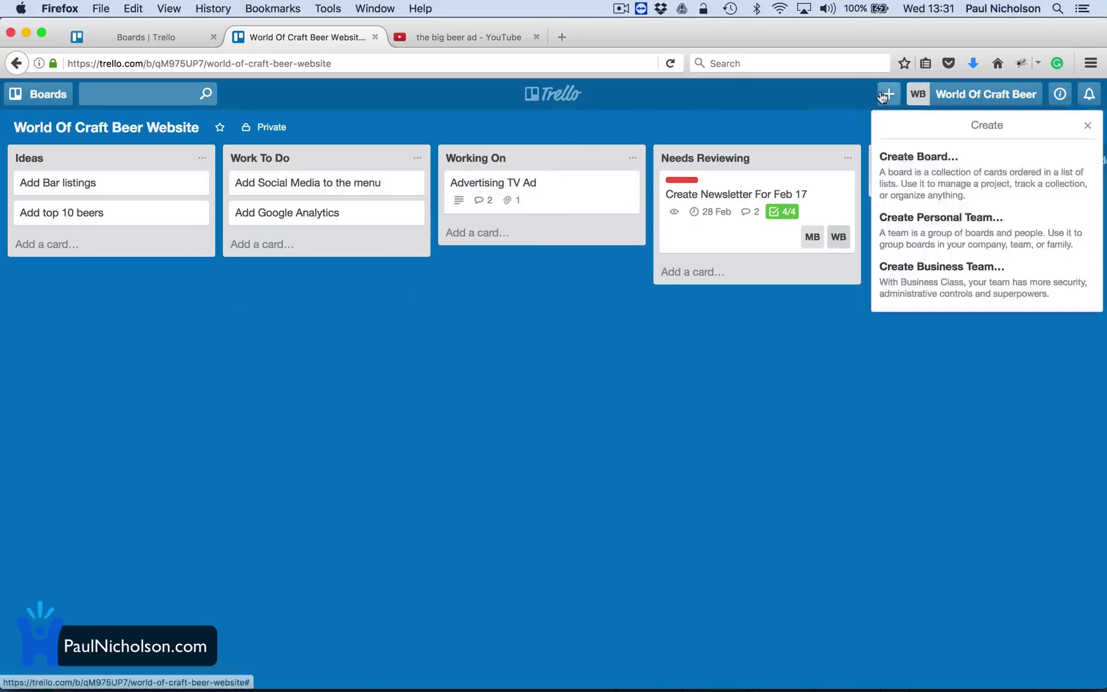
click(888, 178)
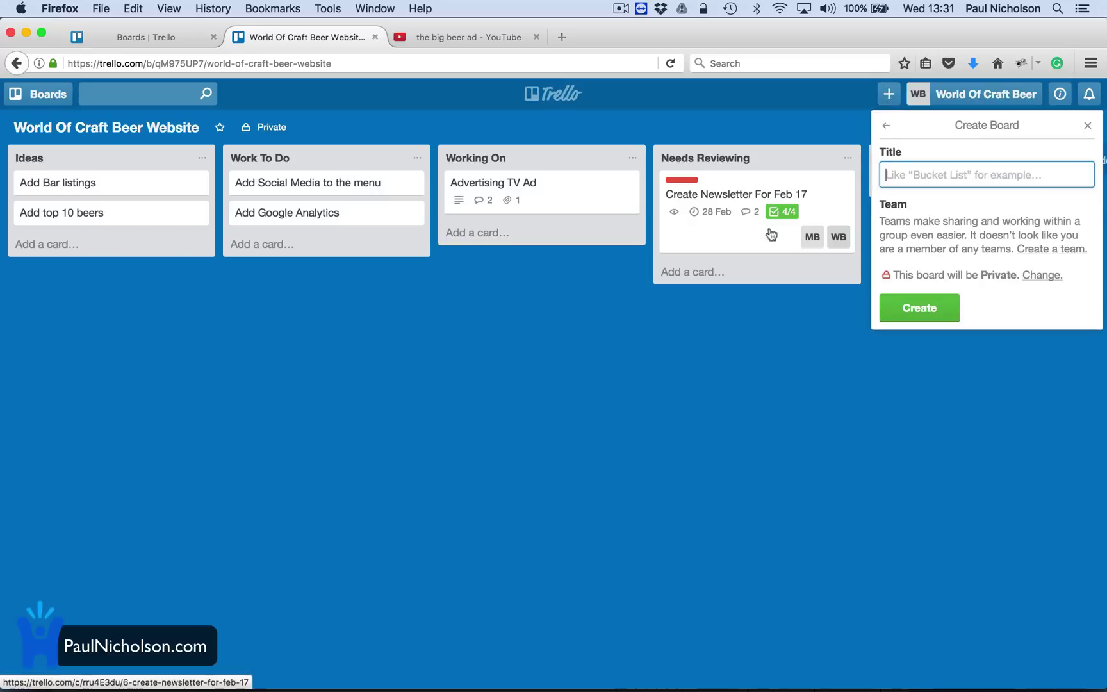
click(939, 174)
text(Events Beer)
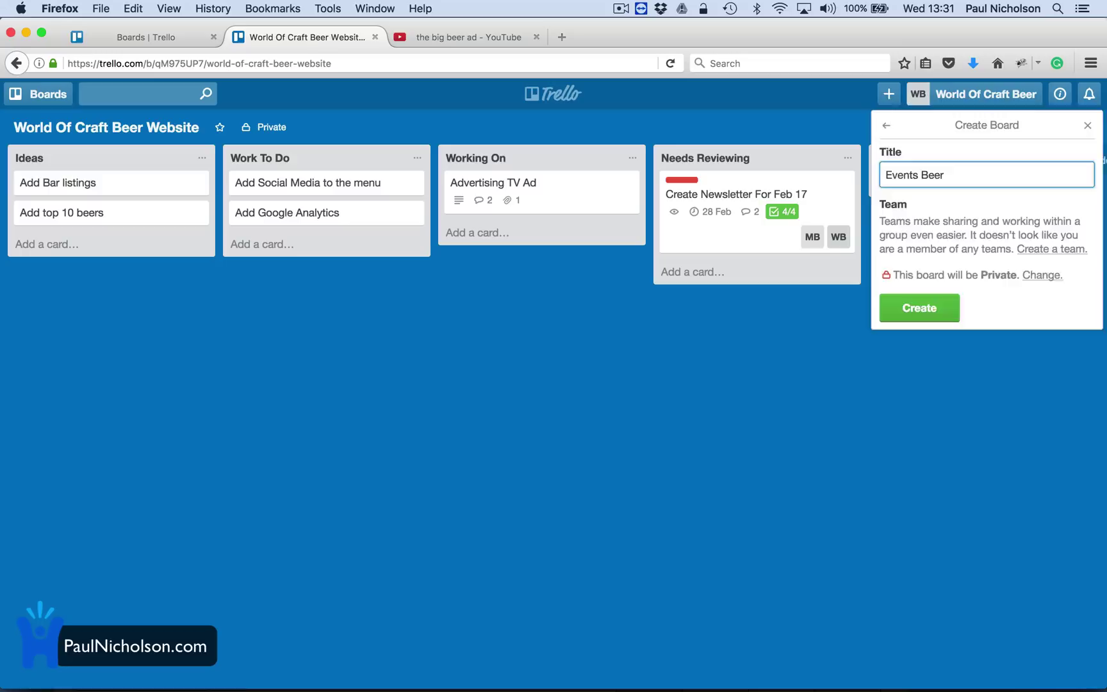
key(Return)
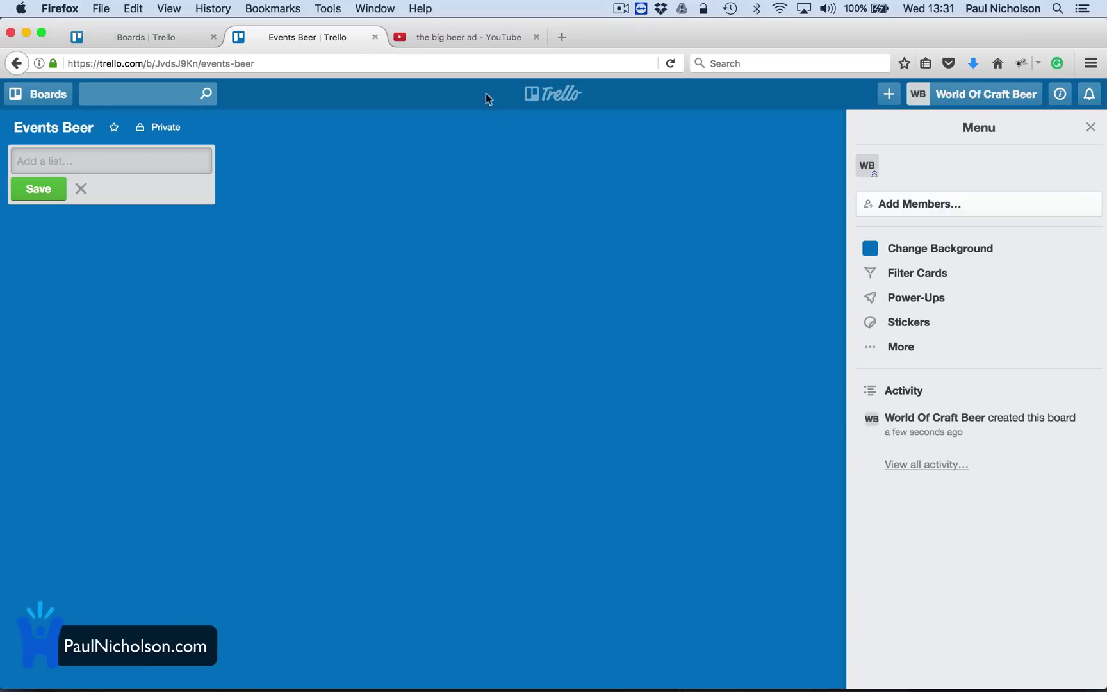
Search Google for 'zapier trello' in the YouTube tab and scroll through the results.
click(472, 37)
click(456, 61)
text(zapier)
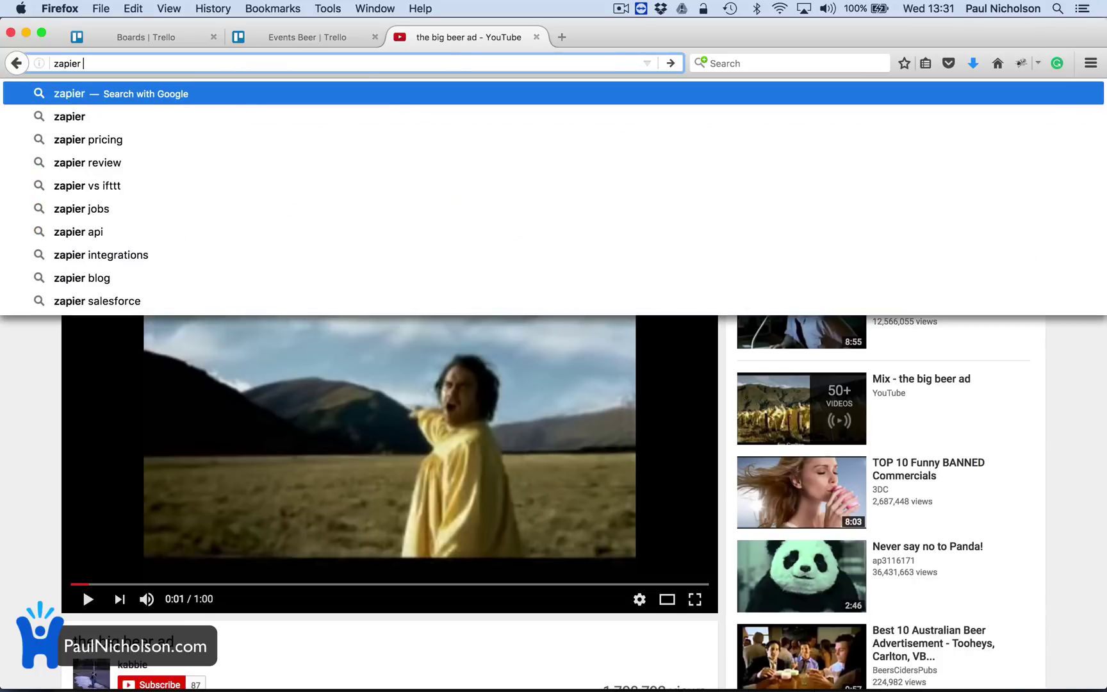
text( tre)
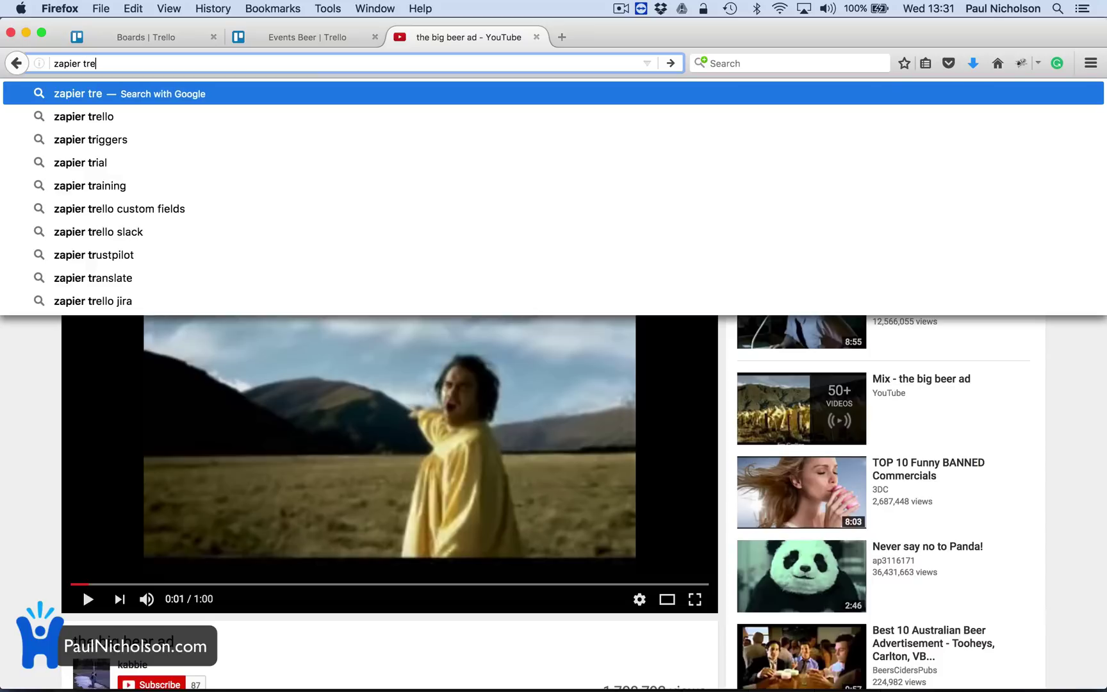
text(llo)
key(Return)
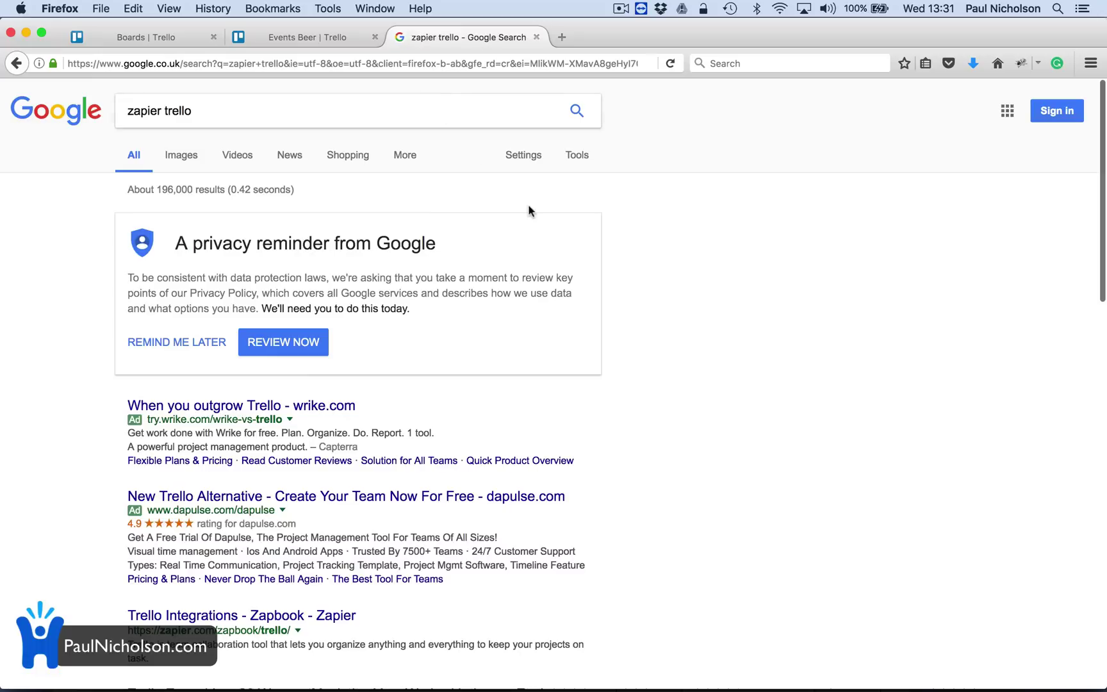
scroll(349, 391, down, 5)
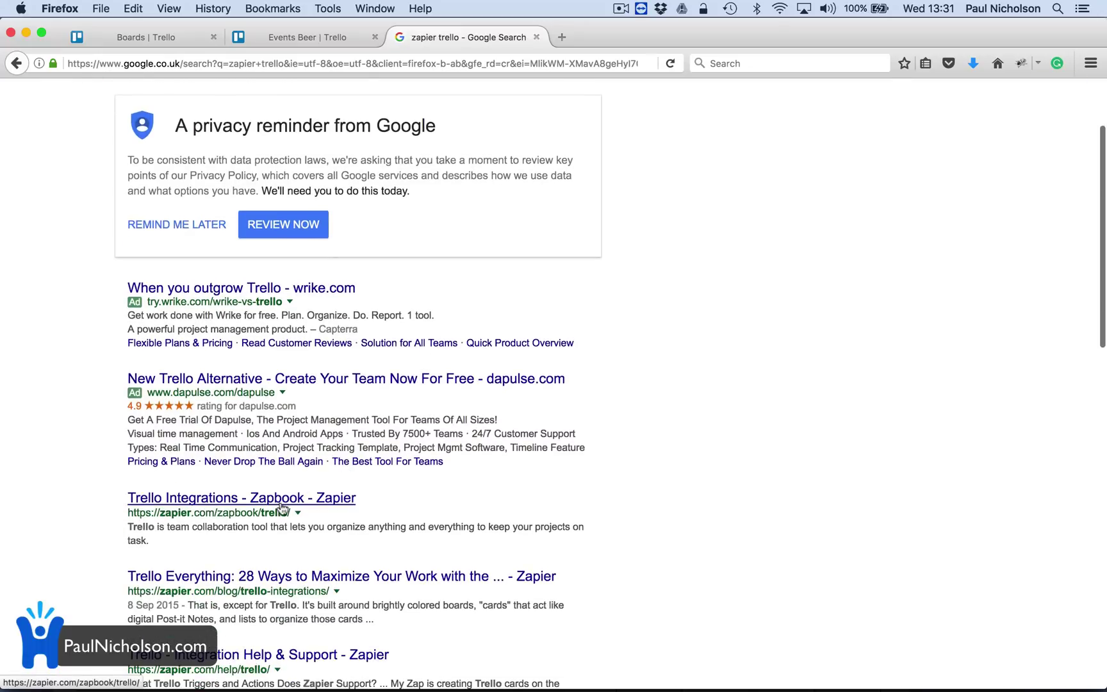
Browse the recommended zaps on Zapier's Trello Integrations Zapbook page, then return to Trello's boards overview.
click(281, 506)
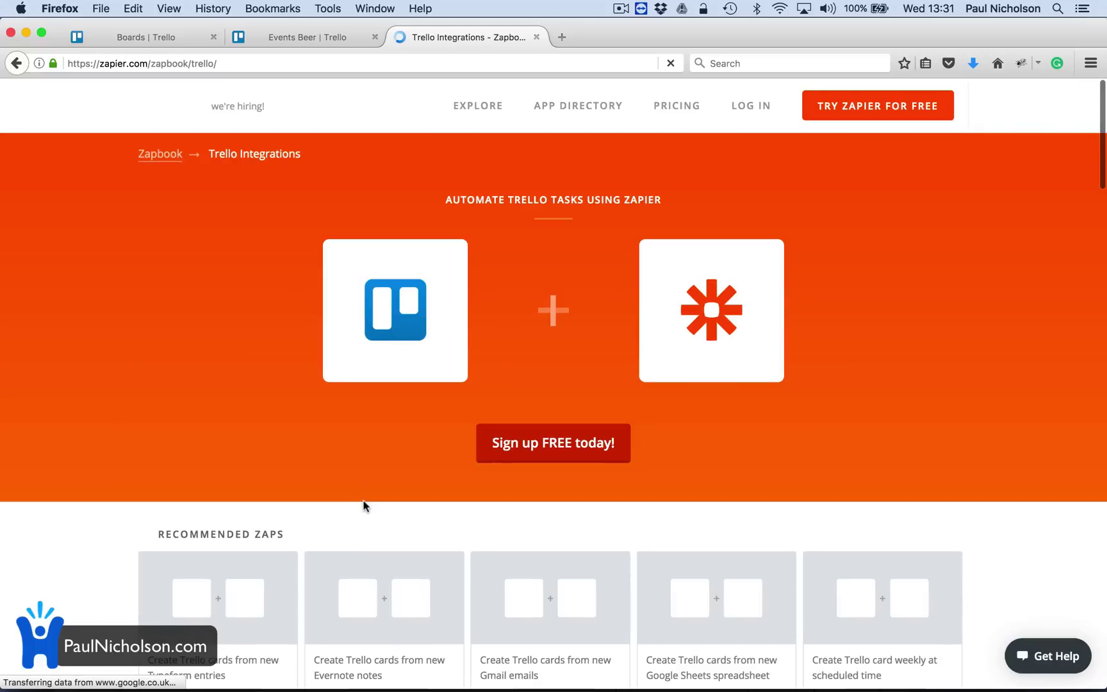
scroll(558, 505, down, 2)
scroll(551, 505, down, 2)
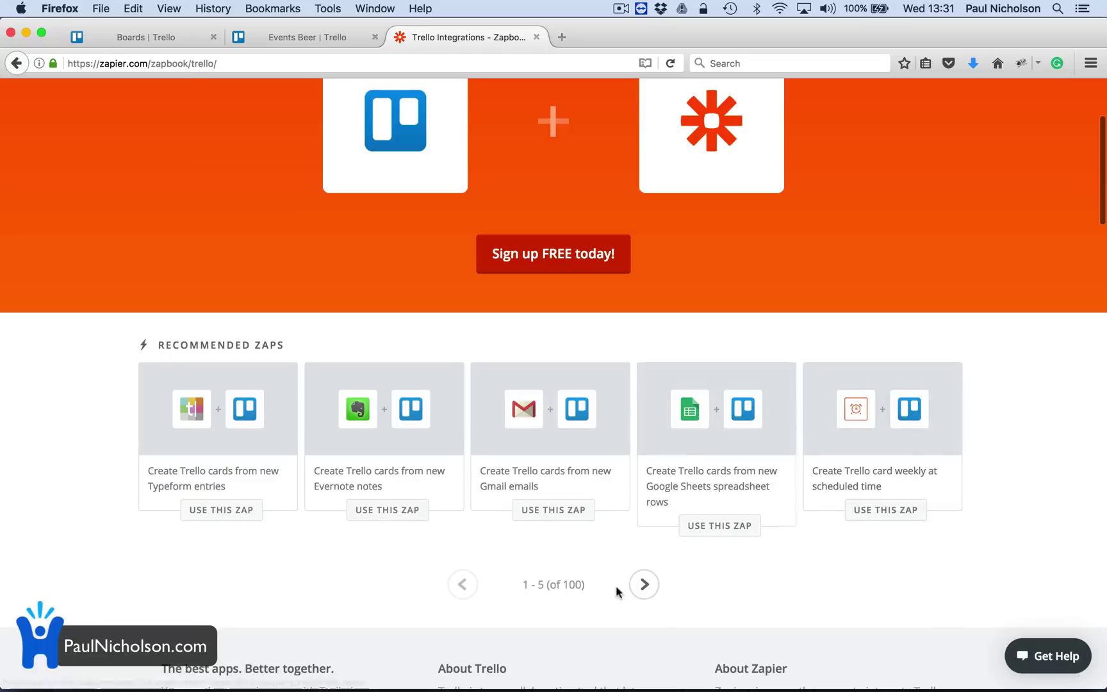
click(645, 587)
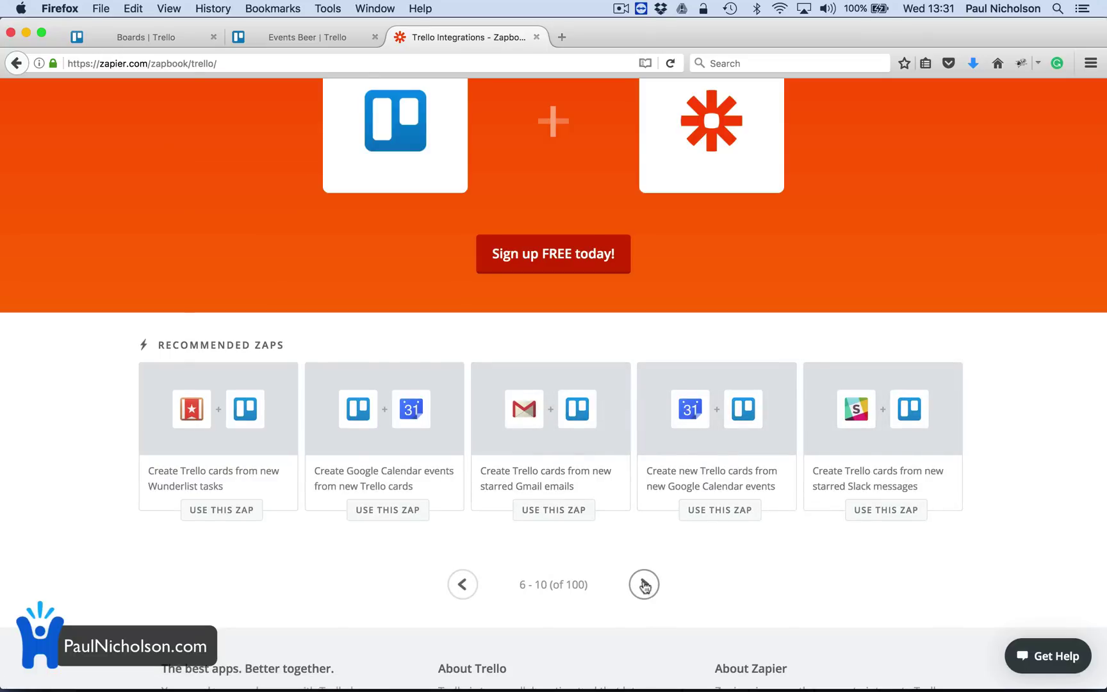
click(645, 588)
click(645, 588)
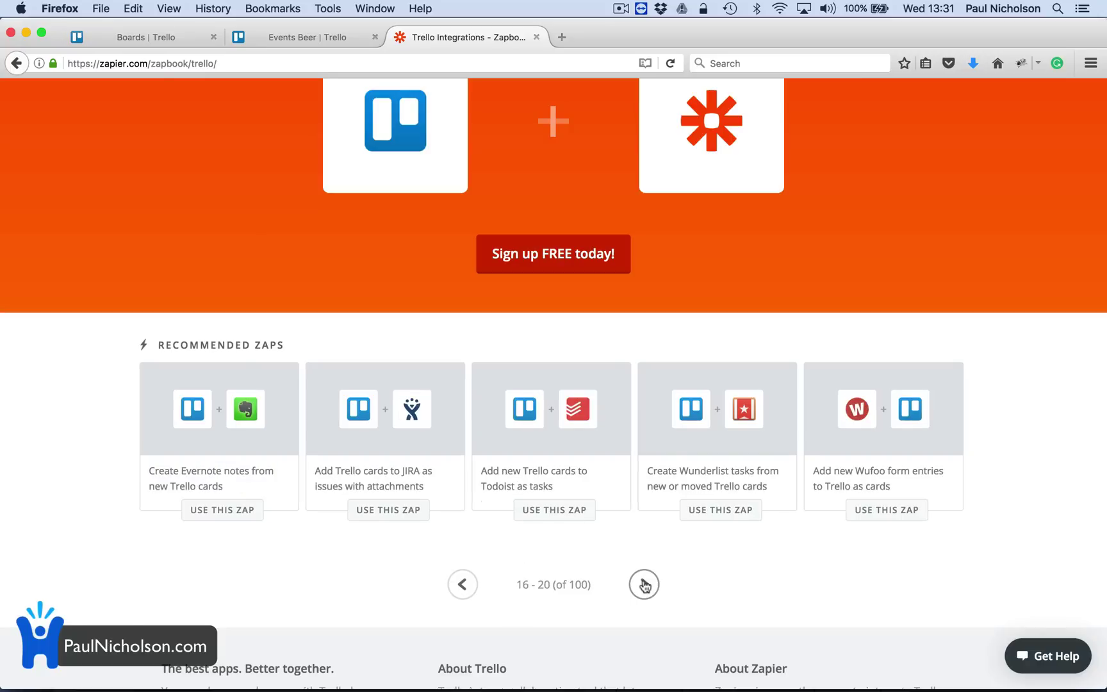
click(645, 587)
click(643, 585)
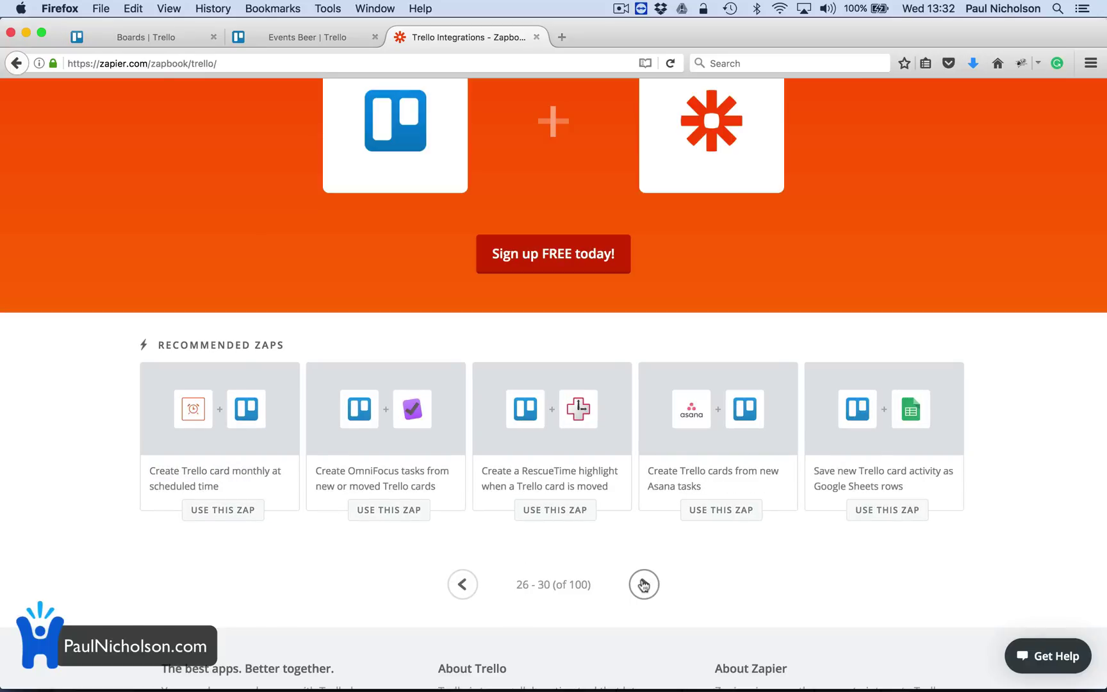
click(644, 585)
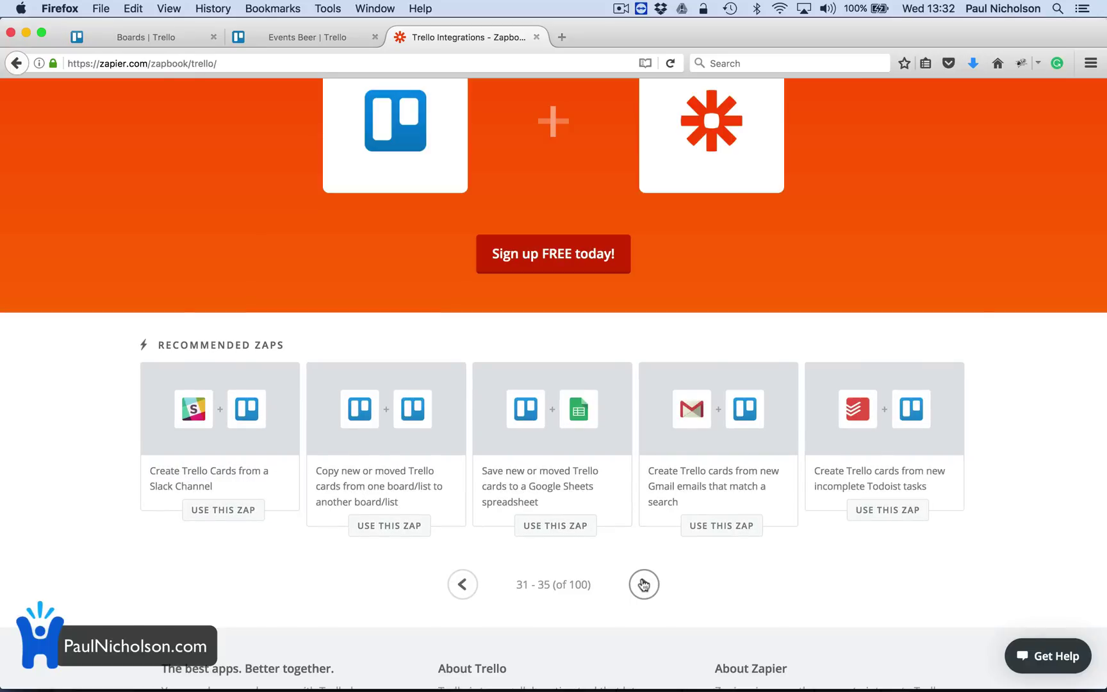
click(297, 37)
click(153, 36)
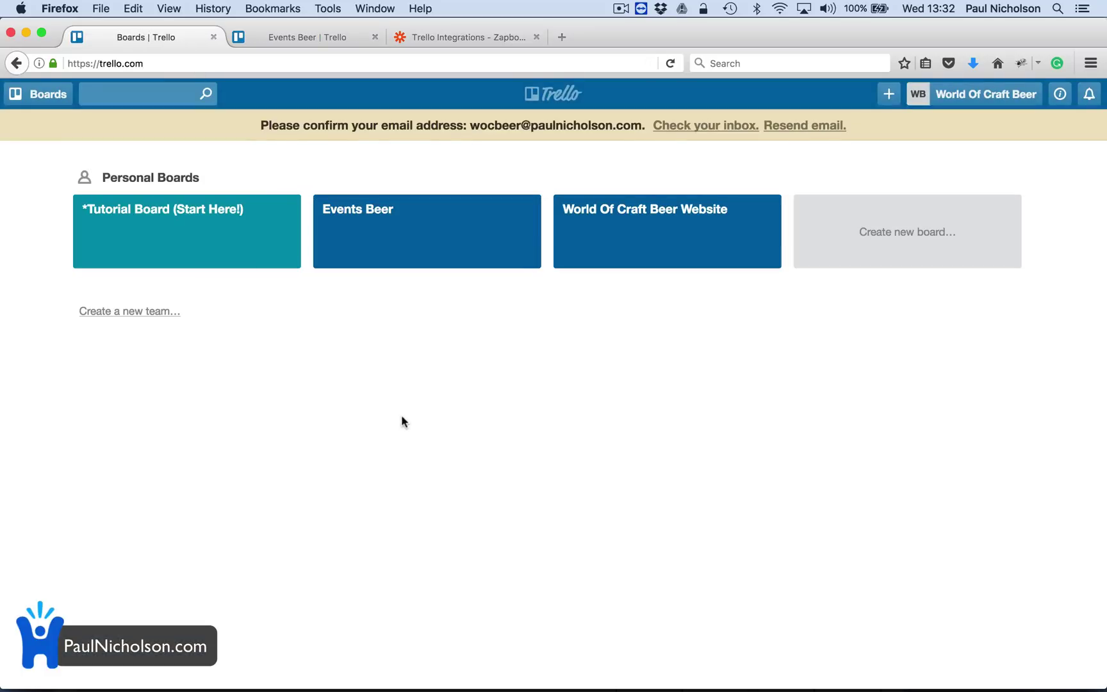
On World Of Craft Beer Website, move 'Add top 10 beers' to Work To Do and 'Add Social Media to the menu' to Working On.
click(624, 214)
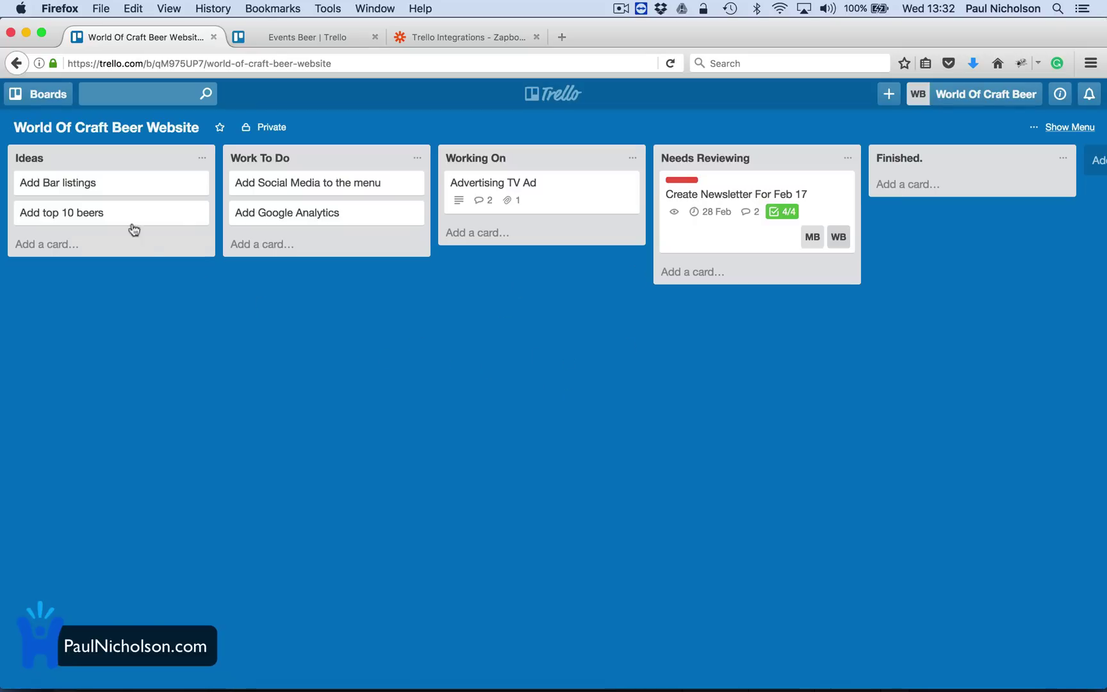
drag(131, 218, 257, 247)
drag(281, 191, 474, 240)
Filter the board's cards by the Marketing label, then by the main and marketing members, and clear the filter.
click(1085, 132)
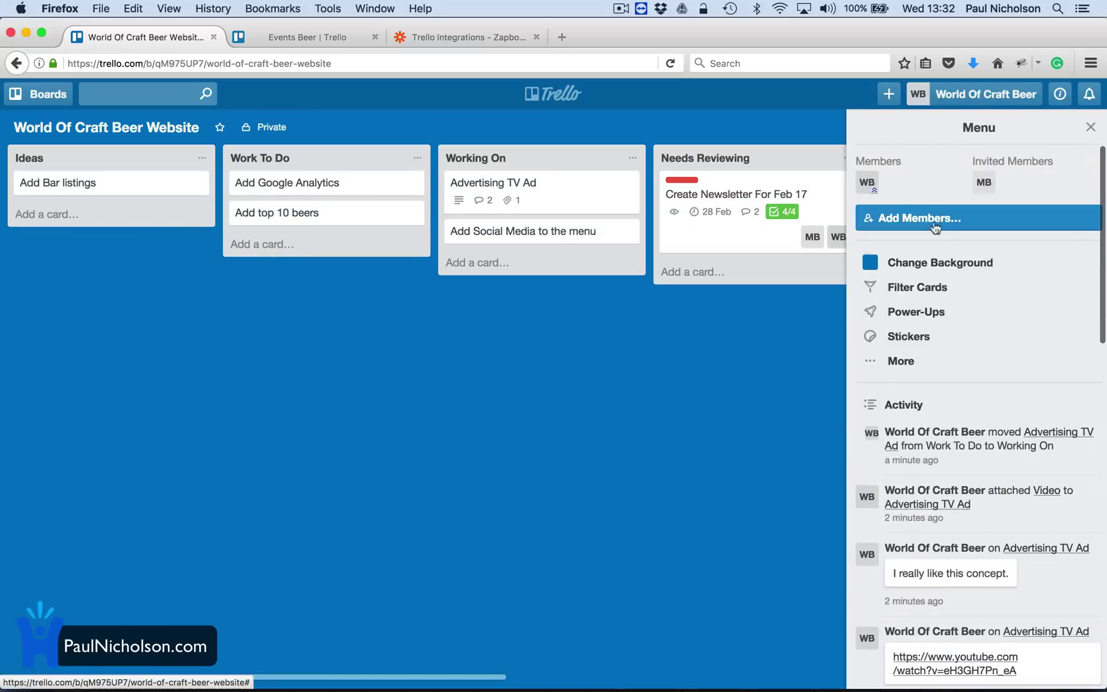
click(909, 294)
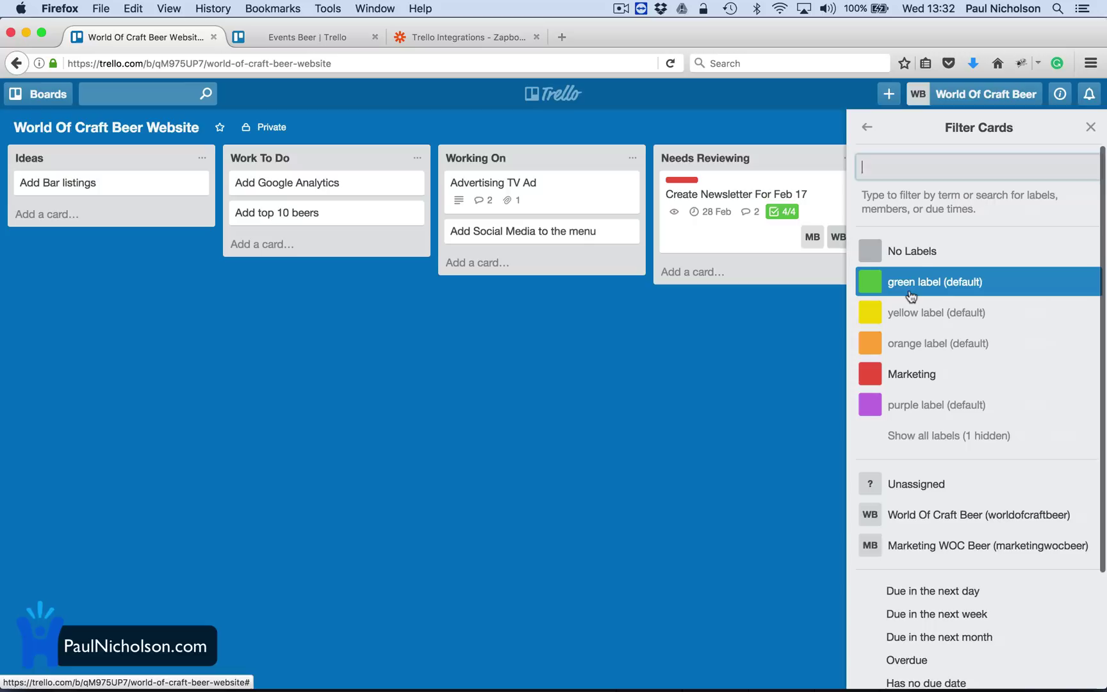
click(912, 378)
click(914, 380)
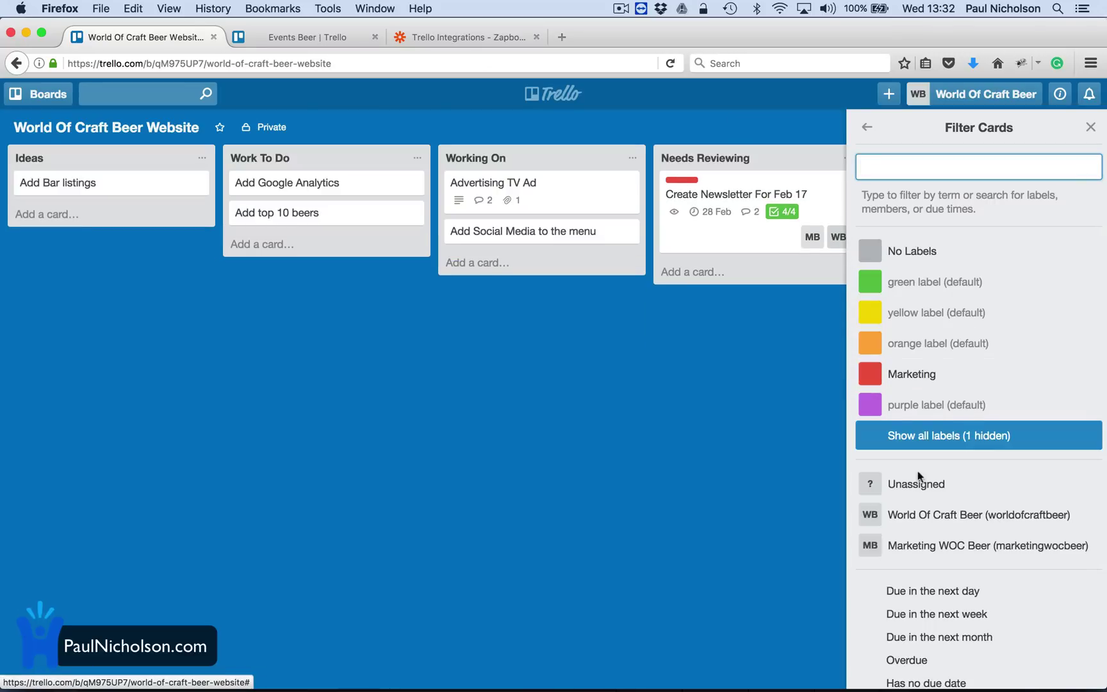
click(921, 516)
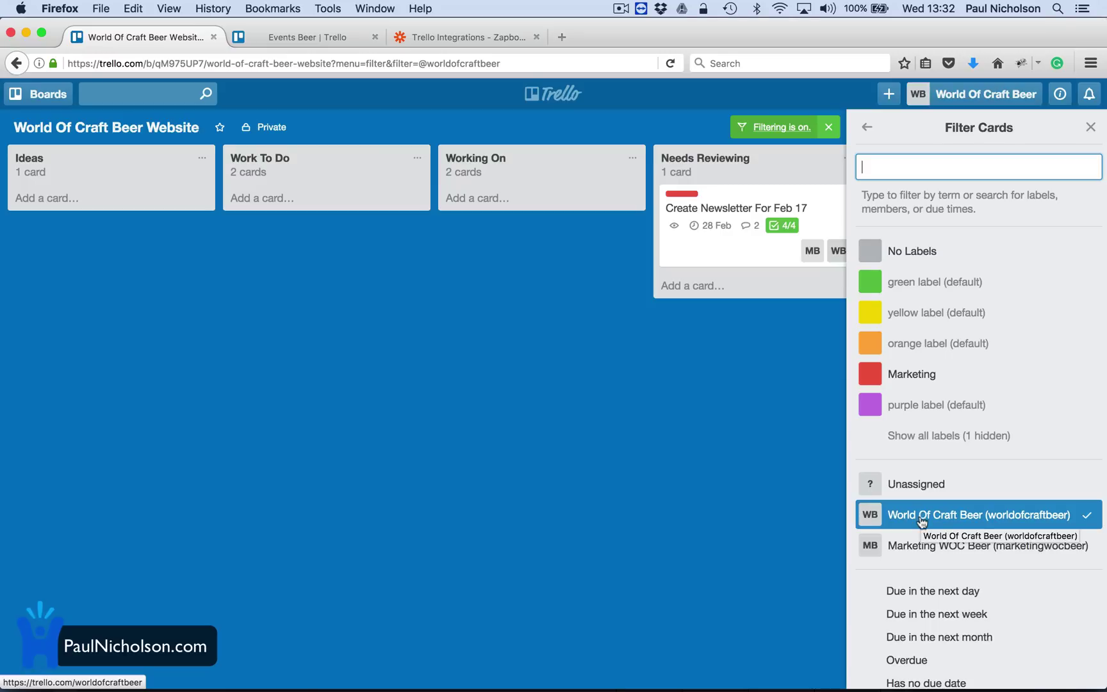
click(908, 542)
click(914, 520)
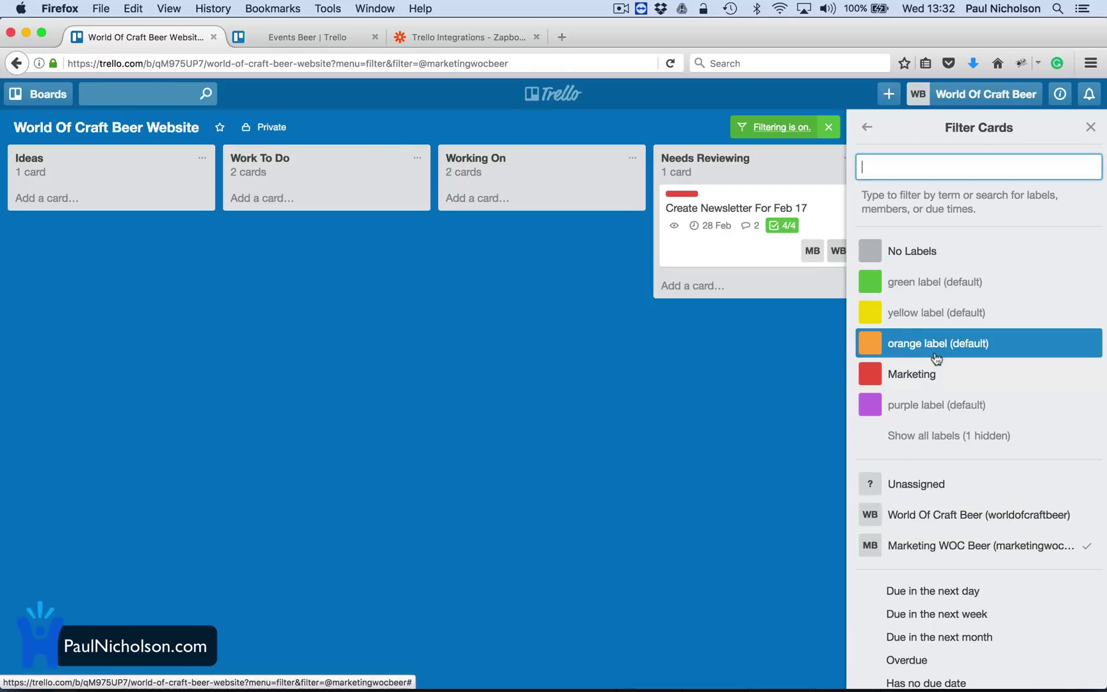
scroll(934, 291, down, 2)
scroll(934, 272, down, 1)
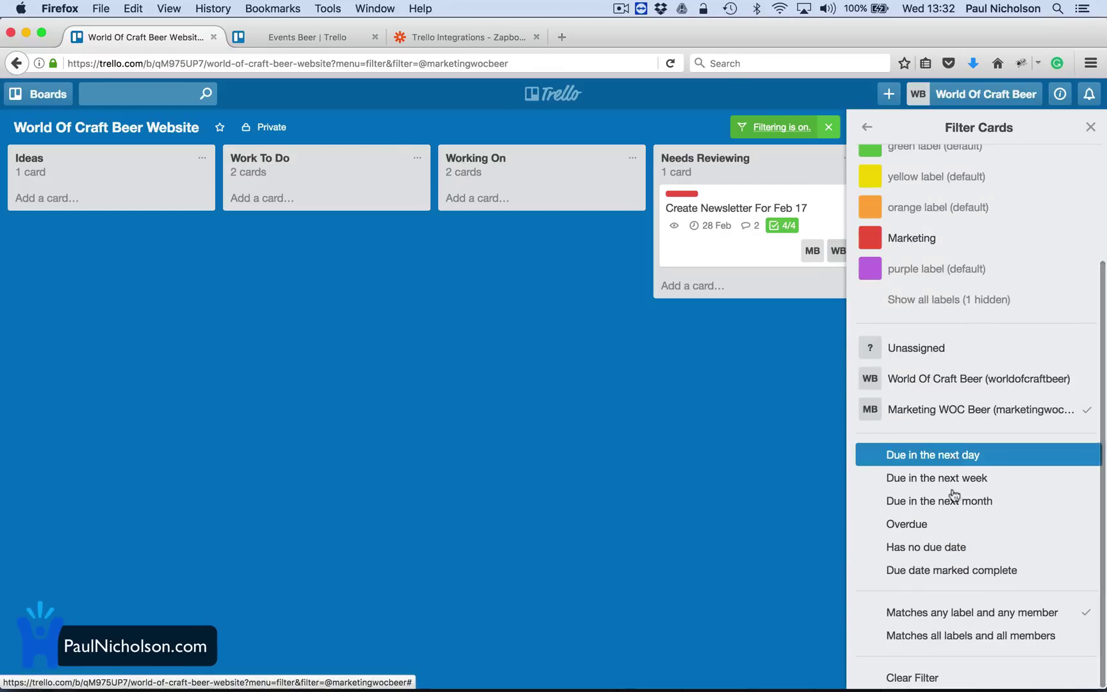
click(921, 679)
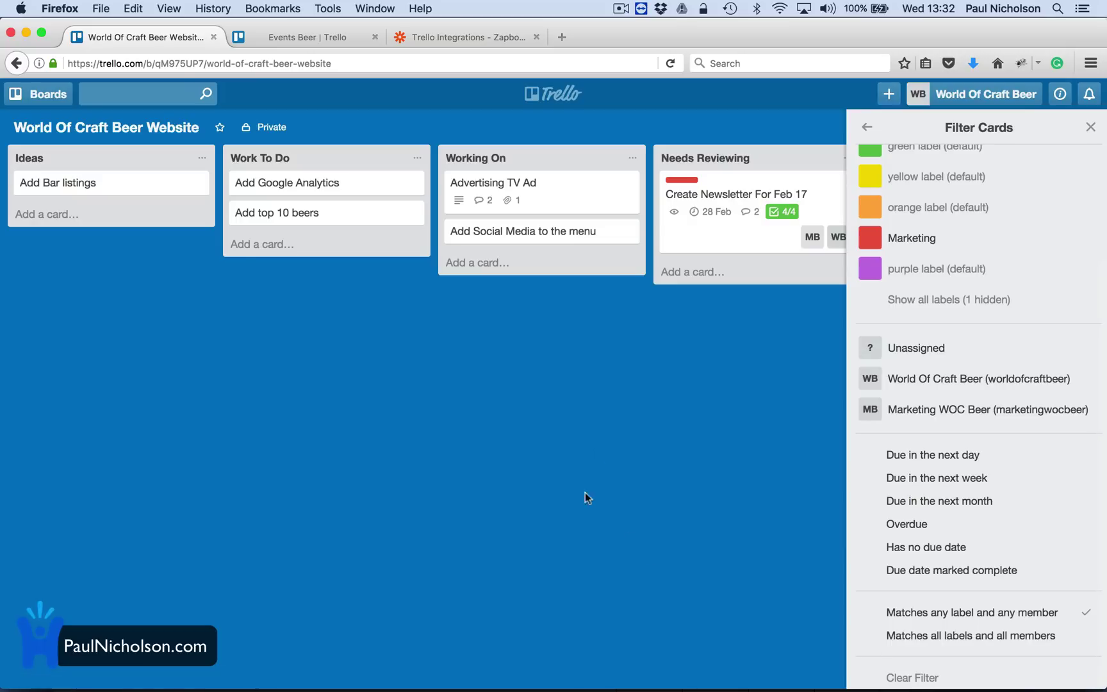
click(1091, 128)
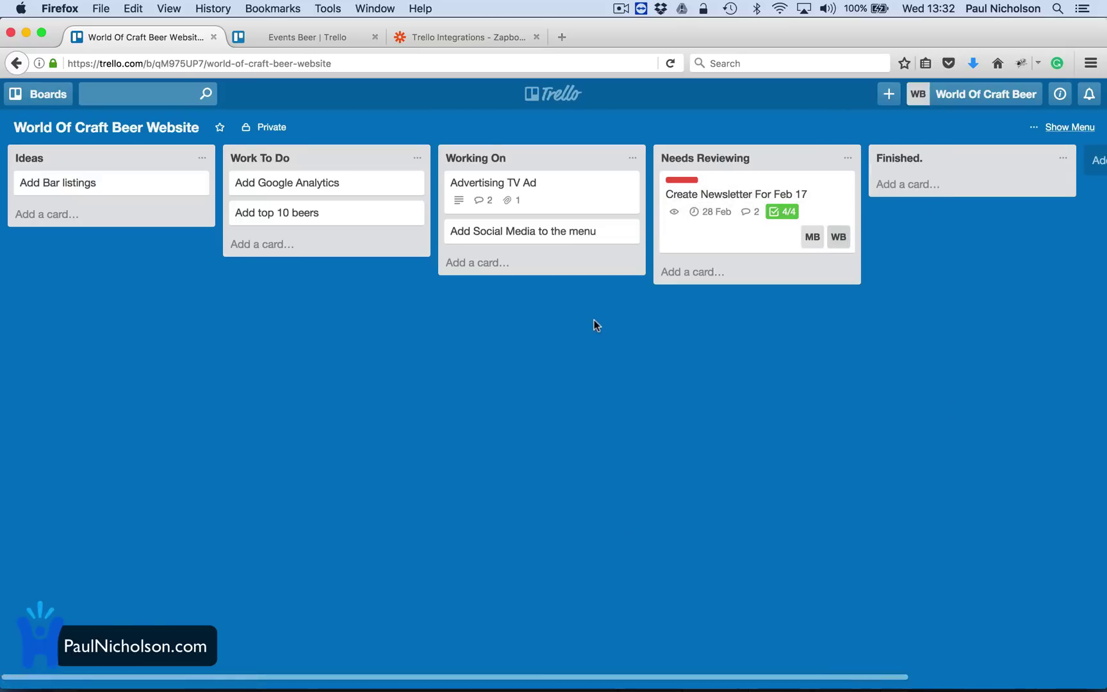